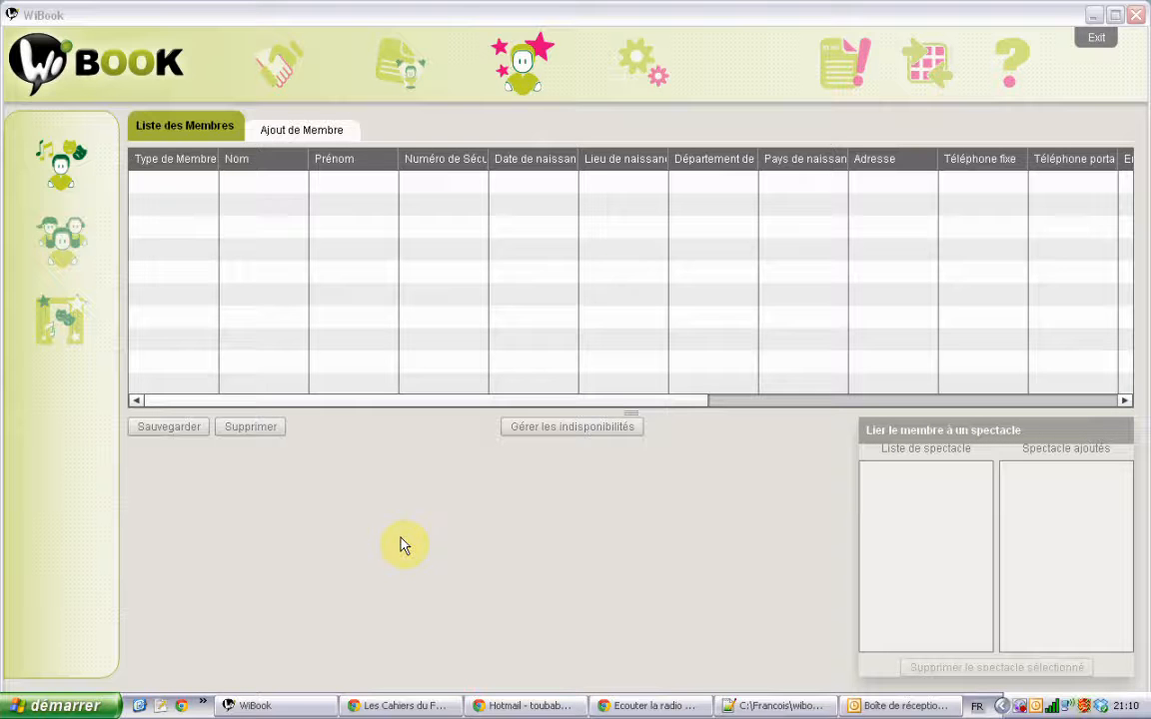
Step: Check the diffusers list, then open the shows list and inspect its price and conditions cells
{"action": "left_click", "coordinate": [284, 68]}
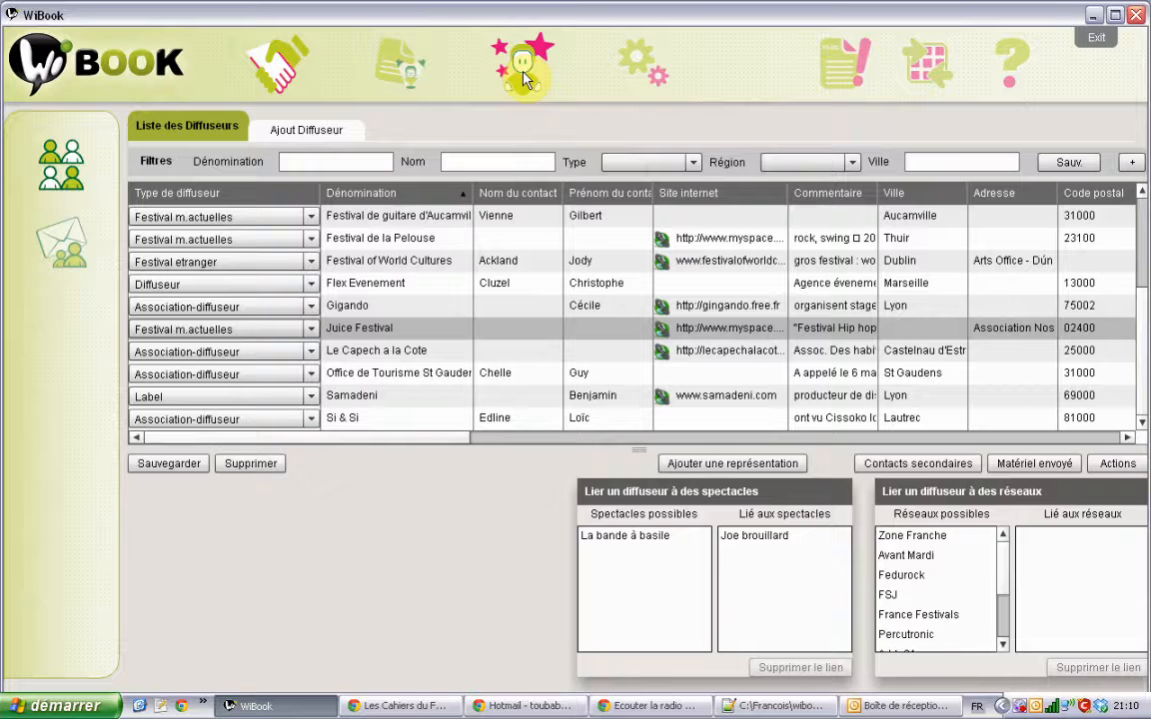
{"action": "left_click", "coordinate": [522, 78]}
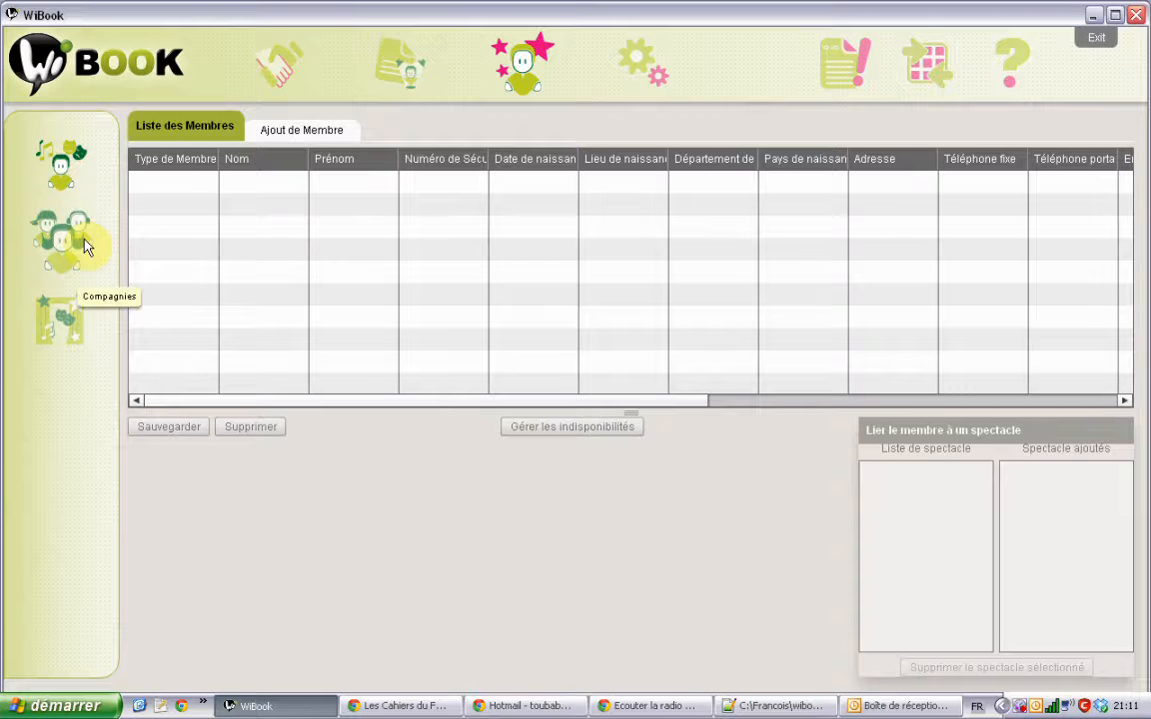
{"action": "left_click", "coordinate": [66, 327]}
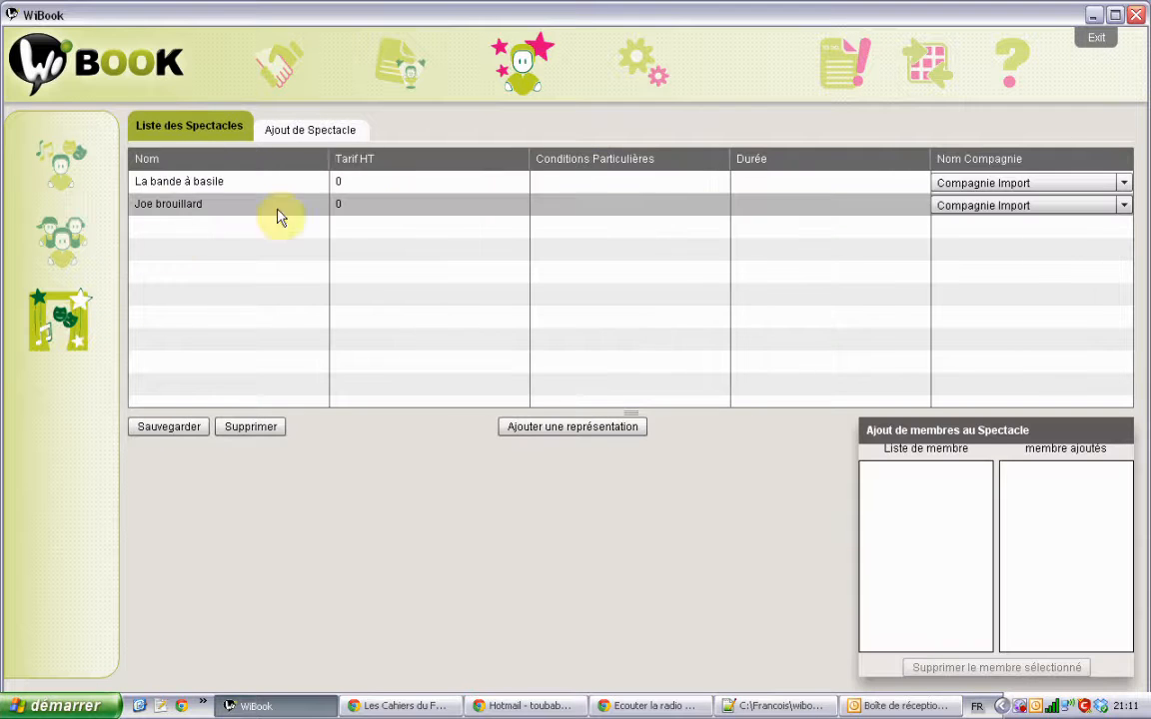
{"action": "left_click", "coordinate": [386, 183]}
{"action": "left_click", "coordinate": [380, 205]}
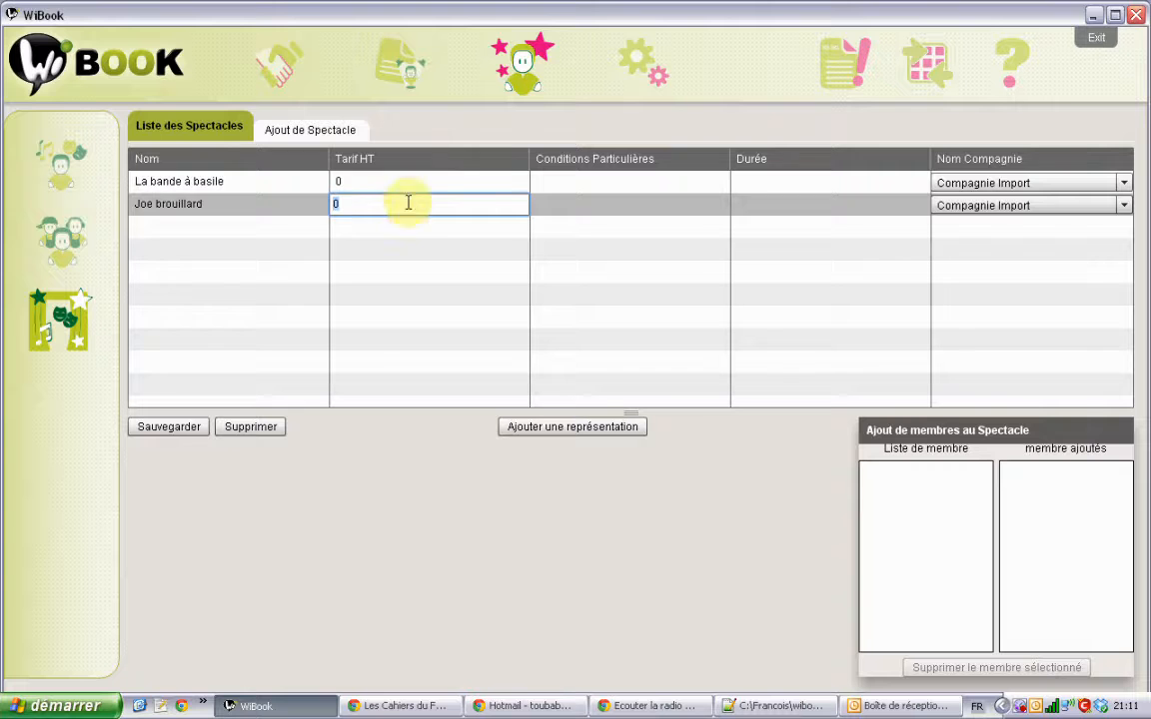
{"action": "left_click", "coordinate": [553, 203]}
Step: Click back and forth between the La bande à basile and Joe brouillard name cells without editing
{"action": "left_click", "coordinate": [258, 183]}
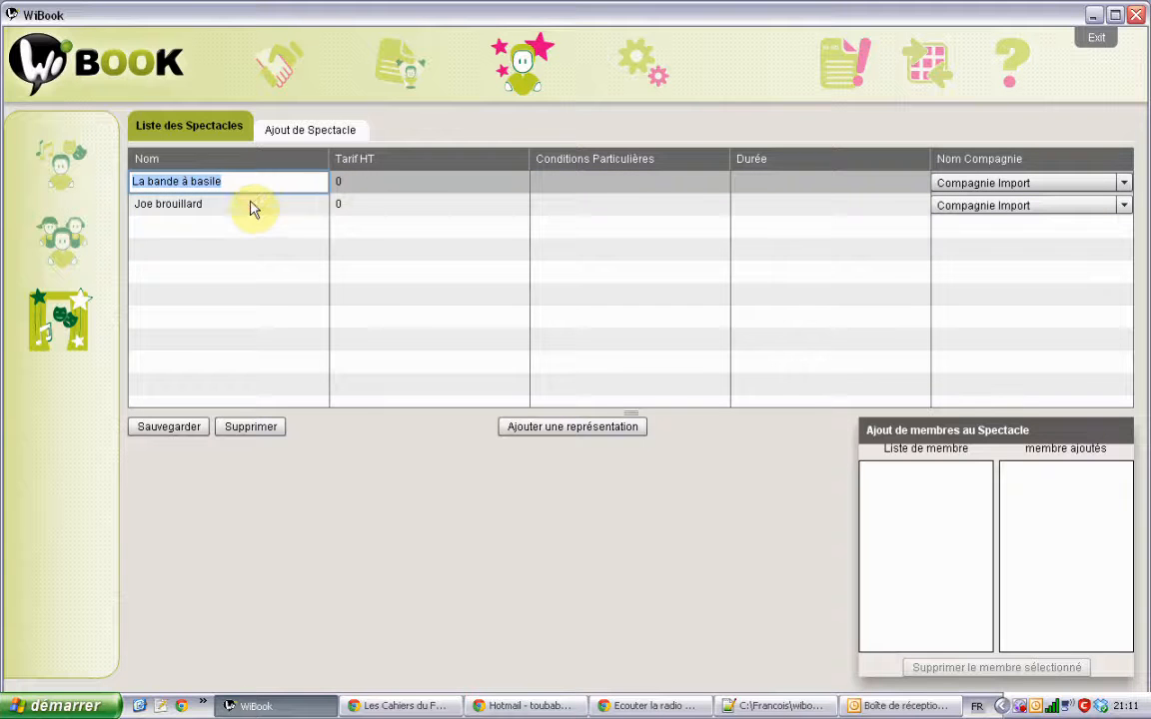
{"action": "left_click", "coordinate": [251, 206]}
{"action": "left_click", "coordinate": [265, 186]}
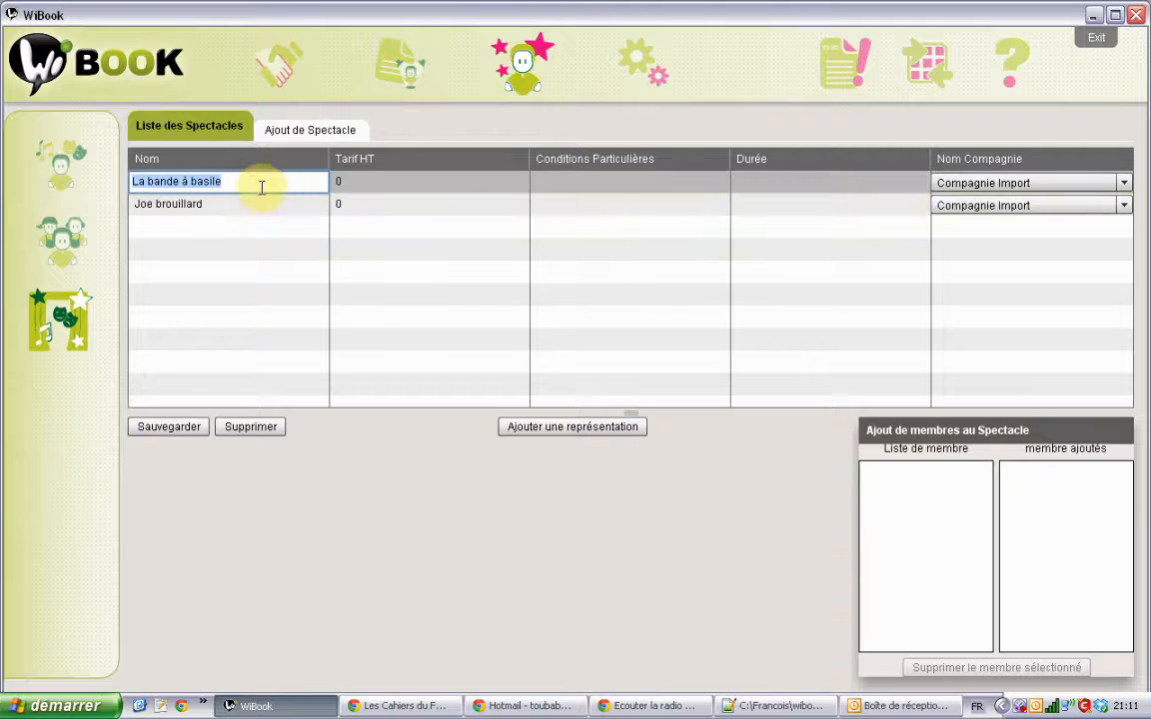
{"action": "left_click", "coordinate": [256, 206]}
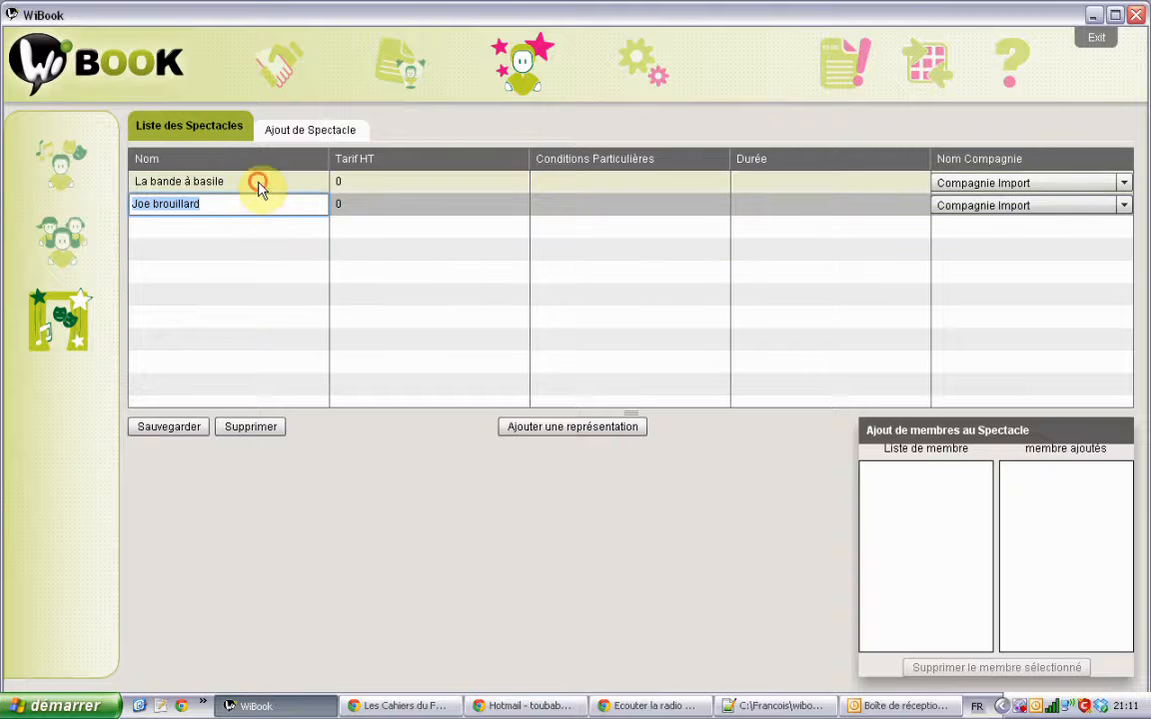
{"action": "left_click", "coordinate": [257, 187]}
{"action": "left_click", "coordinate": [259, 206]}
{"action": "left_click", "coordinate": [275, 186]}
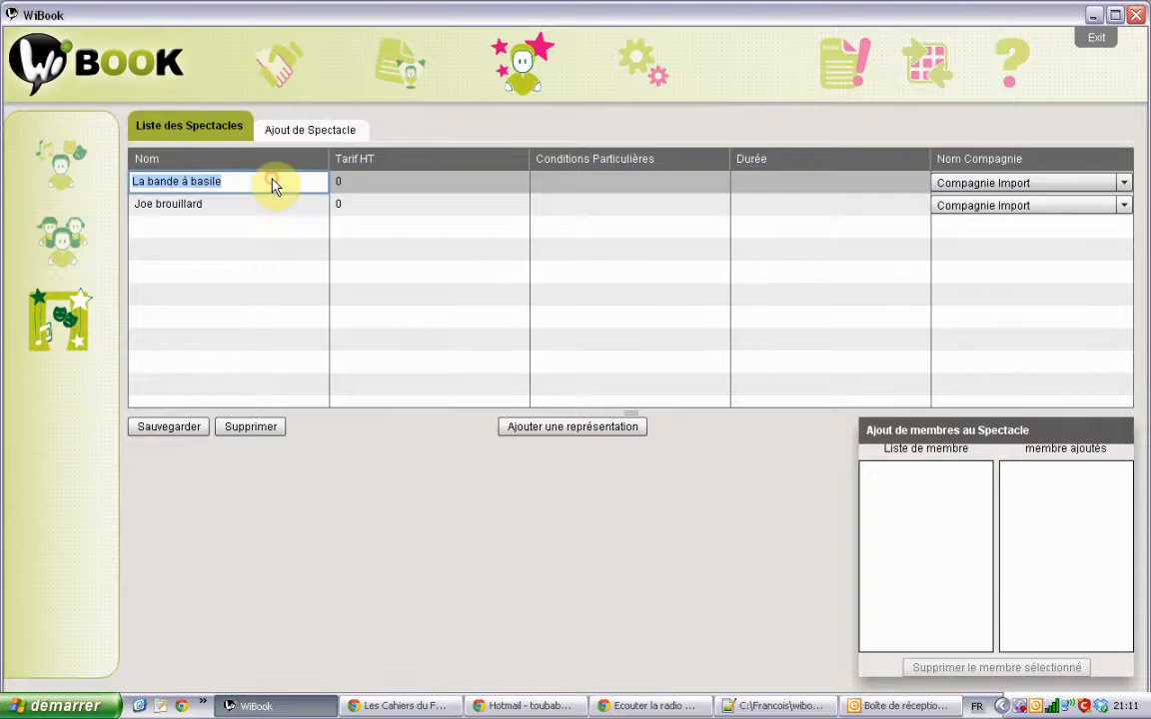
{"action": "left_click", "coordinate": [274, 205]}
{"action": "left_click", "coordinate": [282, 187]}
{"action": "left_click", "coordinate": [277, 206]}
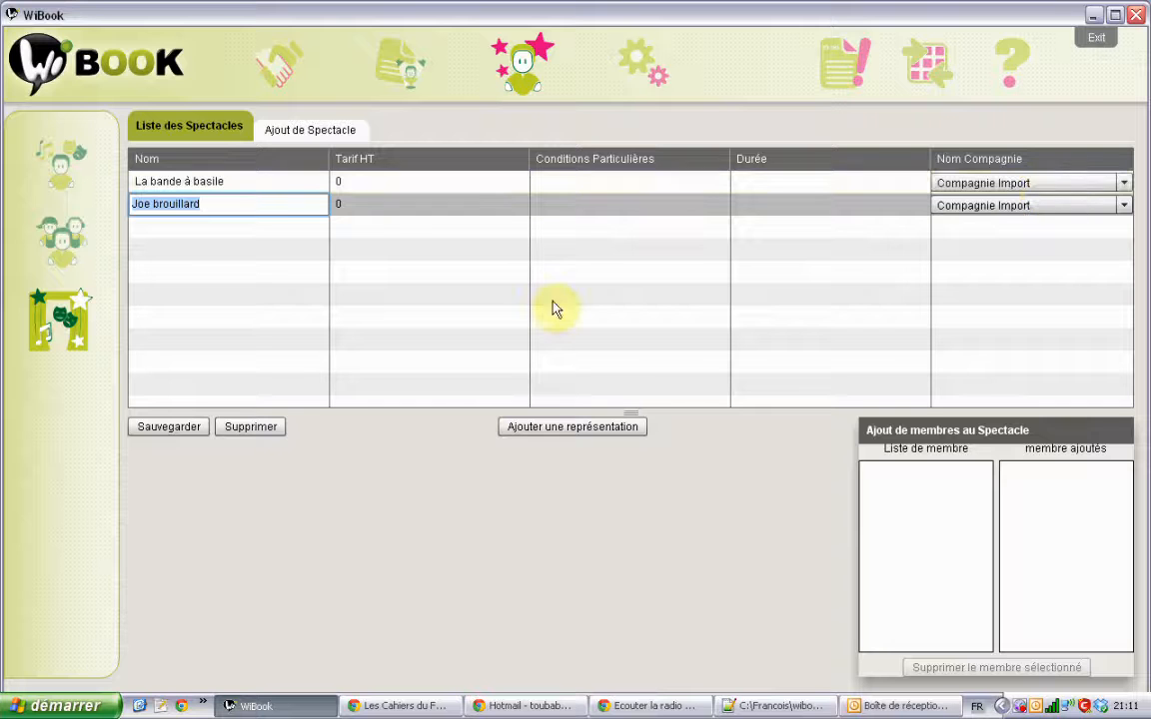
{"action": "double_click", "coordinate": [231, 184]}
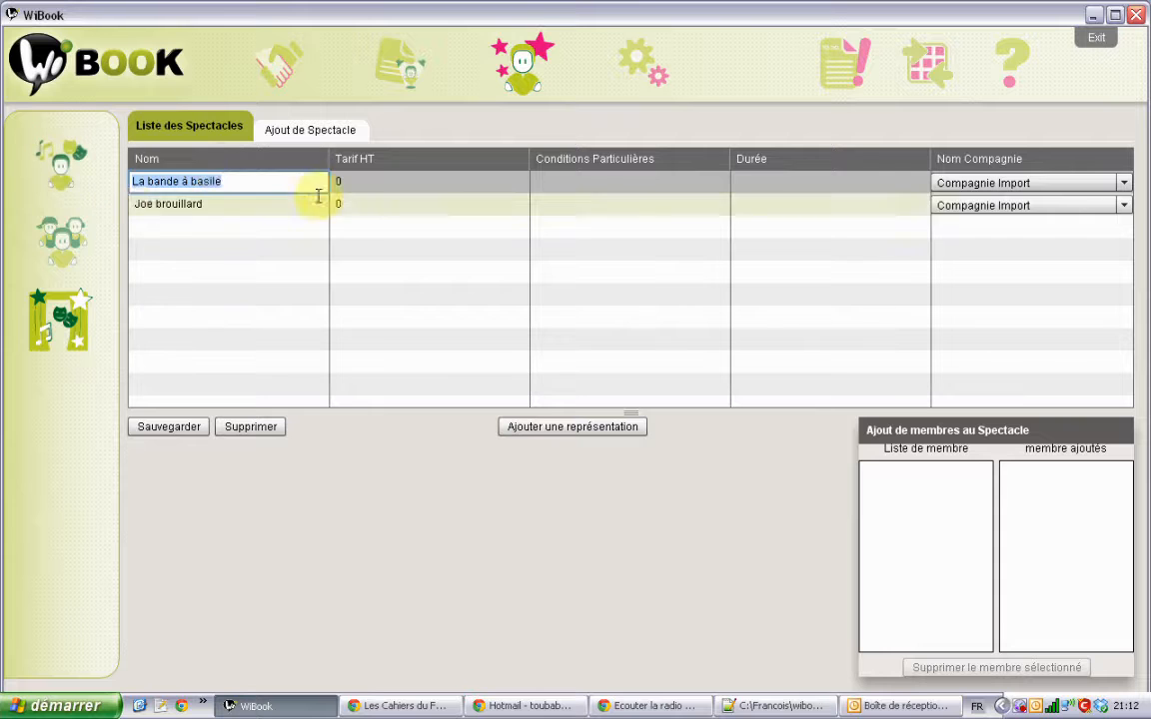
{"action": "left_click", "coordinate": [350, 207]}
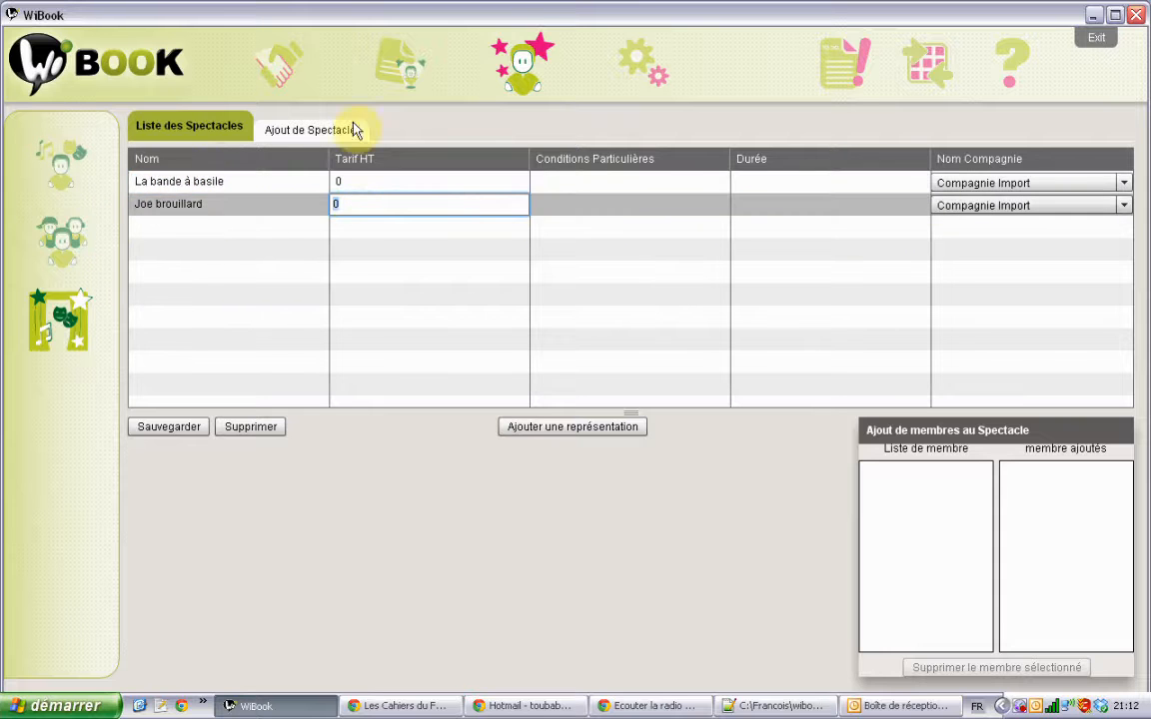
{"action": "left_click", "coordinate": [62, 244]}
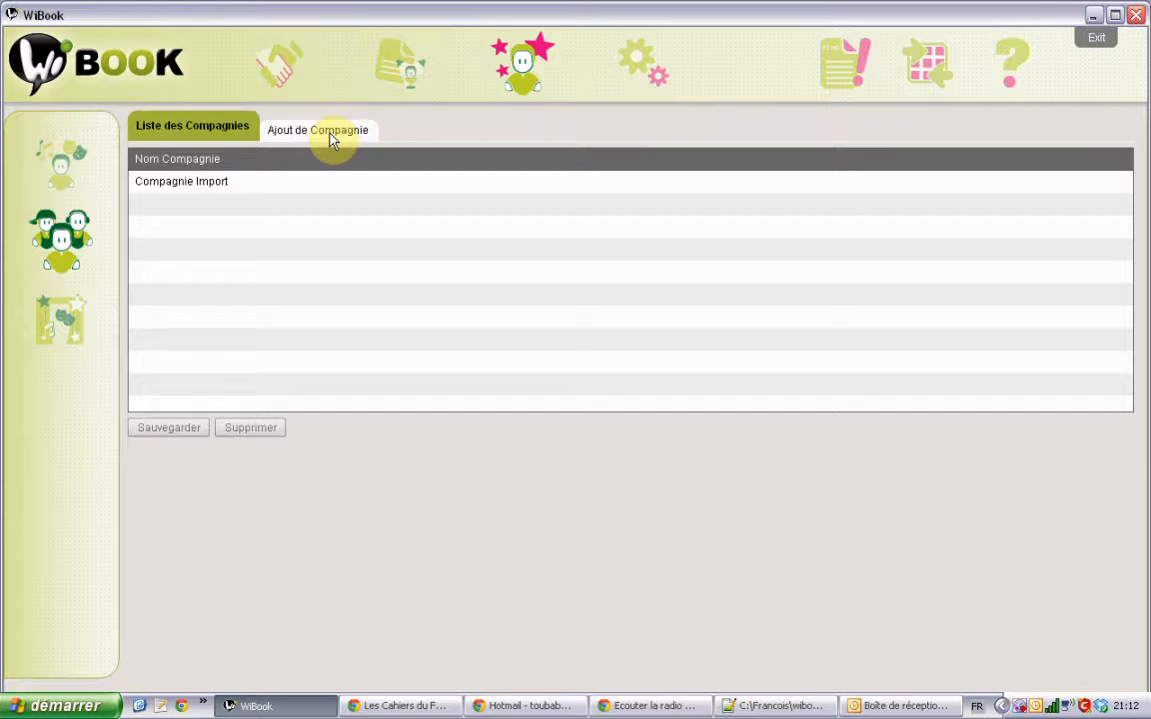
Step: Add a company named 'Les Voyageurs Immobiles' through the Ajout de Compagnie form
{"action": "left_click", "coordinate": [331, 138]}
{"action": "left_click", "coordinate": [319, 169]}
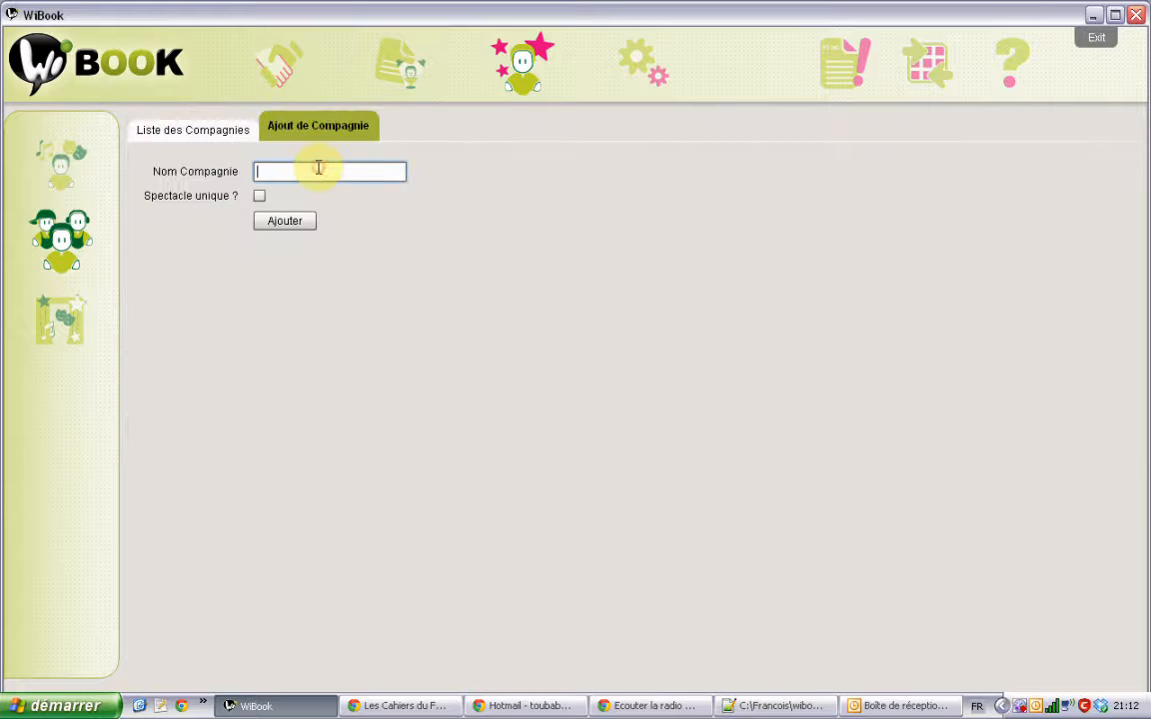
{"action": "type", "text": "Les Voyageurs Immob"}
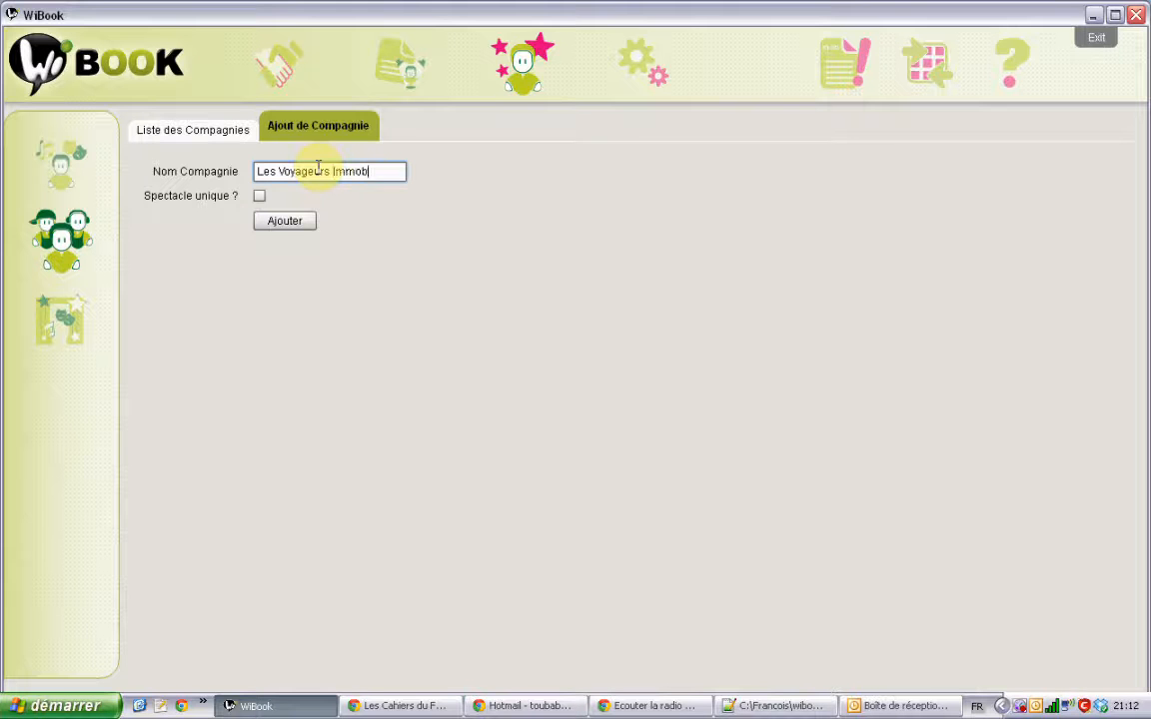
{"action": "type", "text": "iles"}
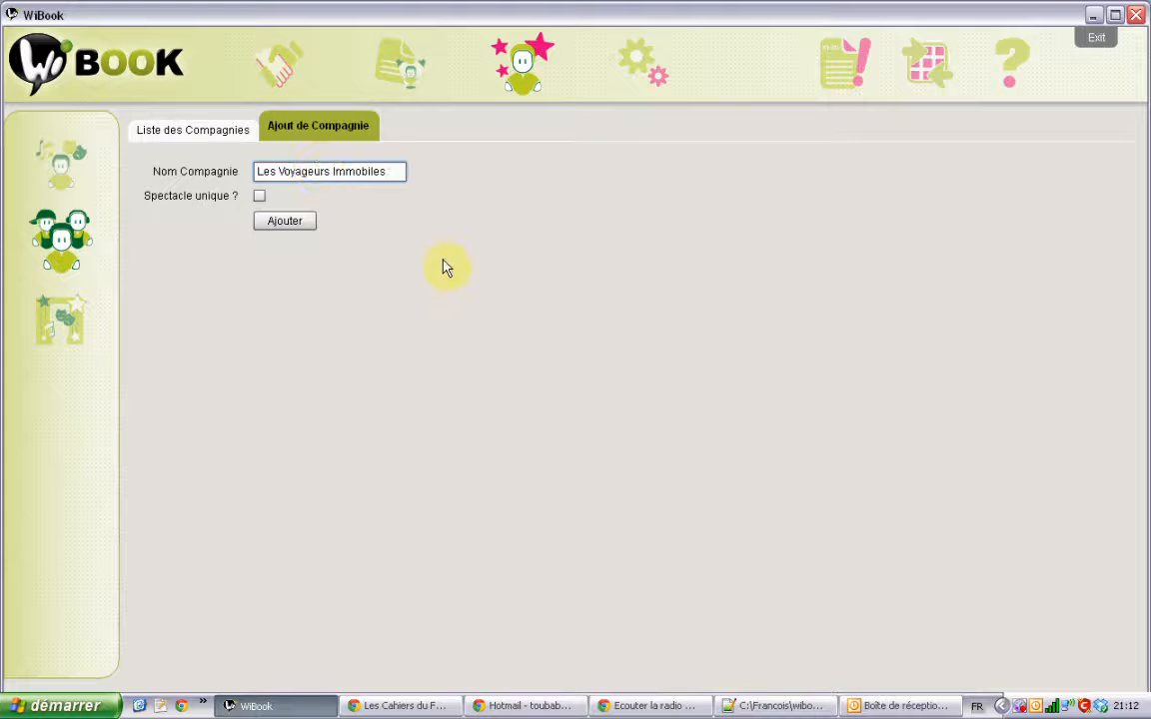
{"action": "left_click_drag", "start_coordinate": [398, 171], "coordinate": [244, 171]}
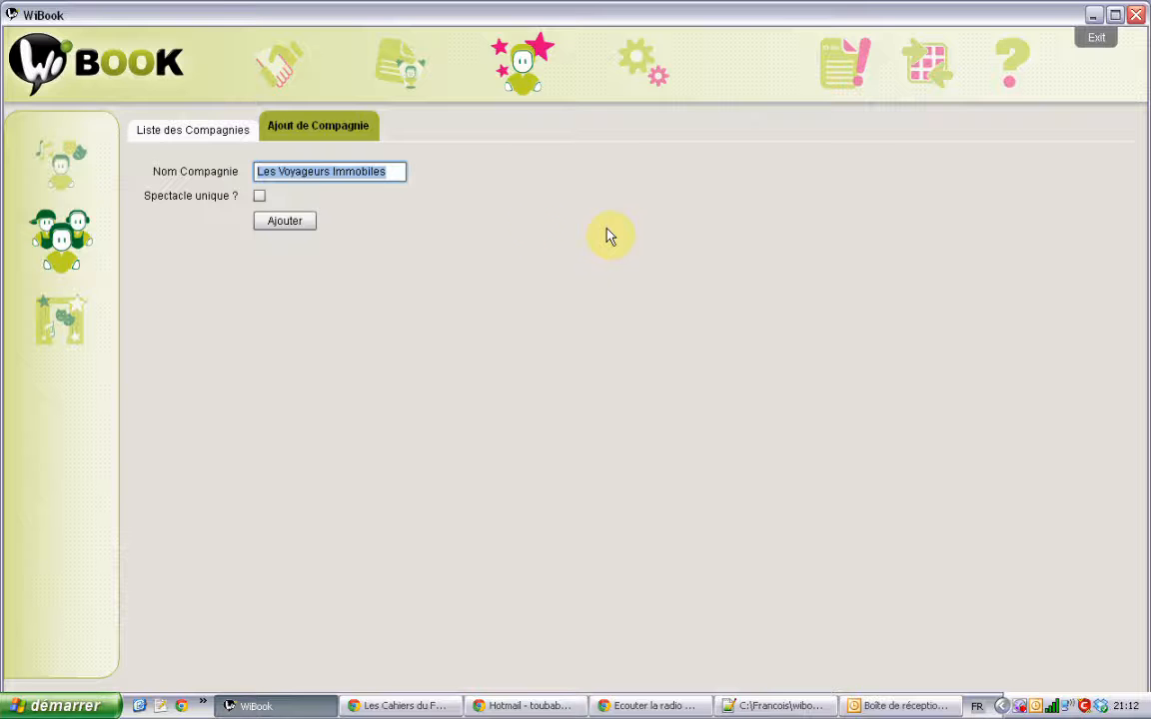
{"action": "left_click", "coordinate": [299, 224]}
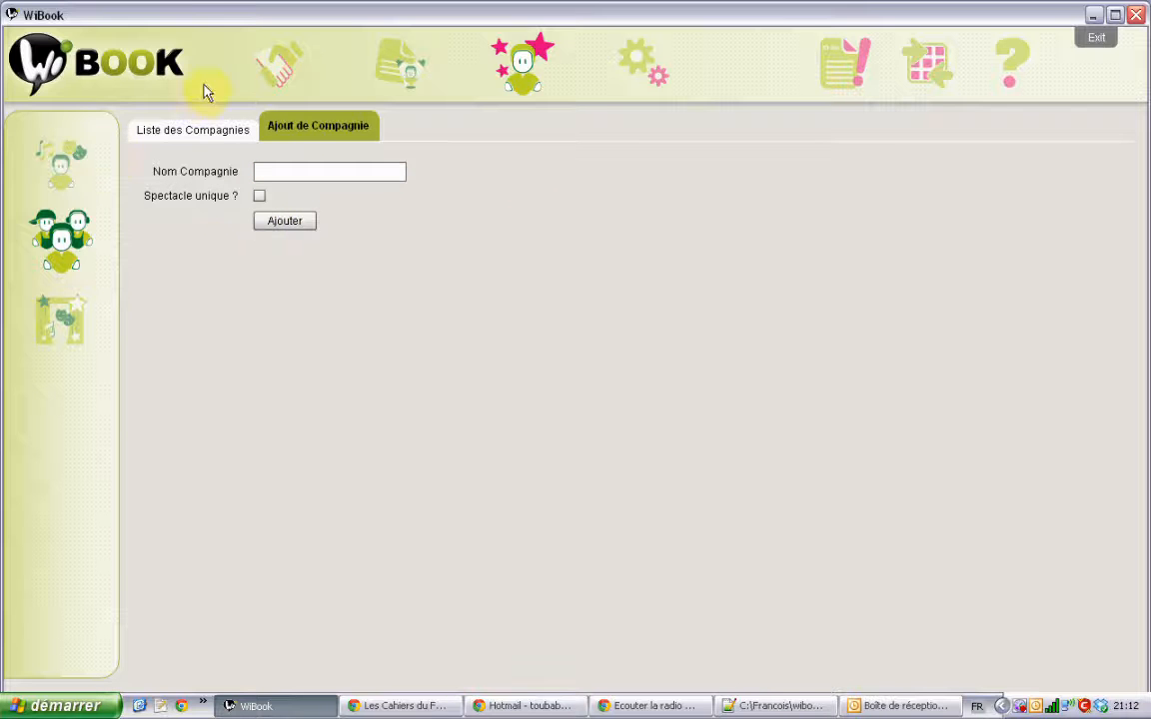
Step: Return to the companies list and open the Les Voyageurs Immobiles entry for editing
{"action": "left_click", "coordinate": [199, 143]}
{"action": "left_click", "coordinate": [290, 141]}
{"action": "left_click", "coordinate": [221, 143]}
{"action": "left_click", "coordinate": [288, 135]}
{"action": "left_click", "coordinate": [217, 142]}
{"action": "double_click", "coordinate": [218, 203]}
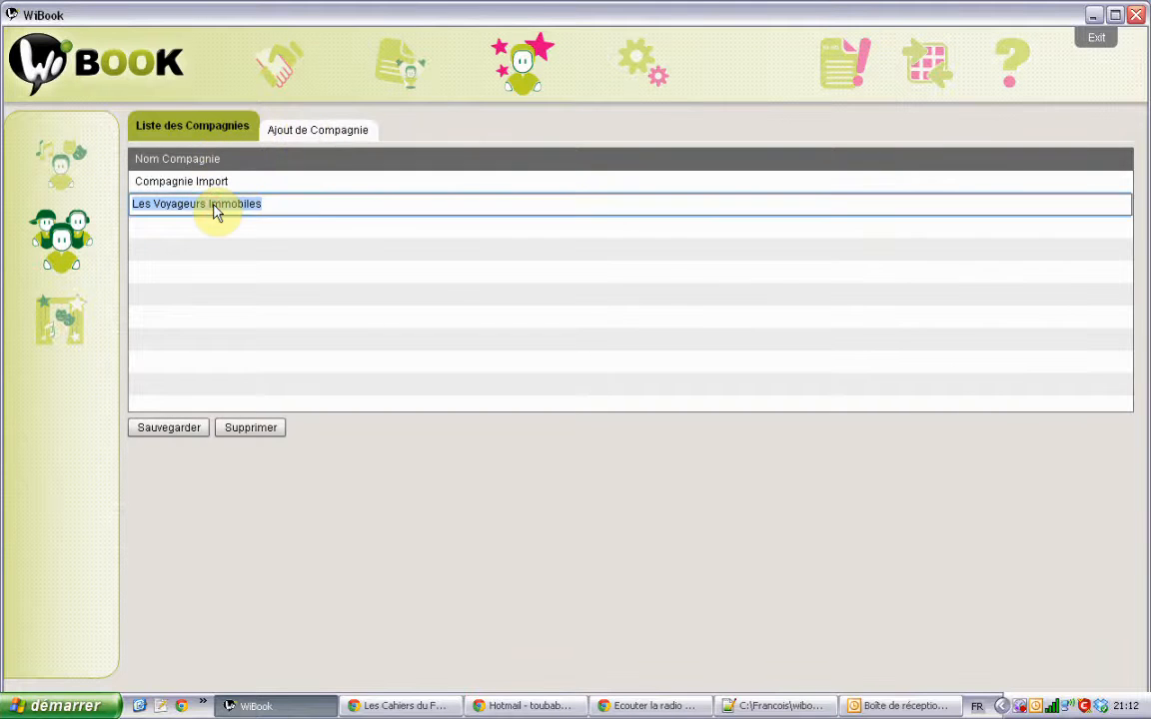
{"action": "left_click", "coordinate": [70, 320]}
{"action": "left_click", "coordinate": [60, 248]}
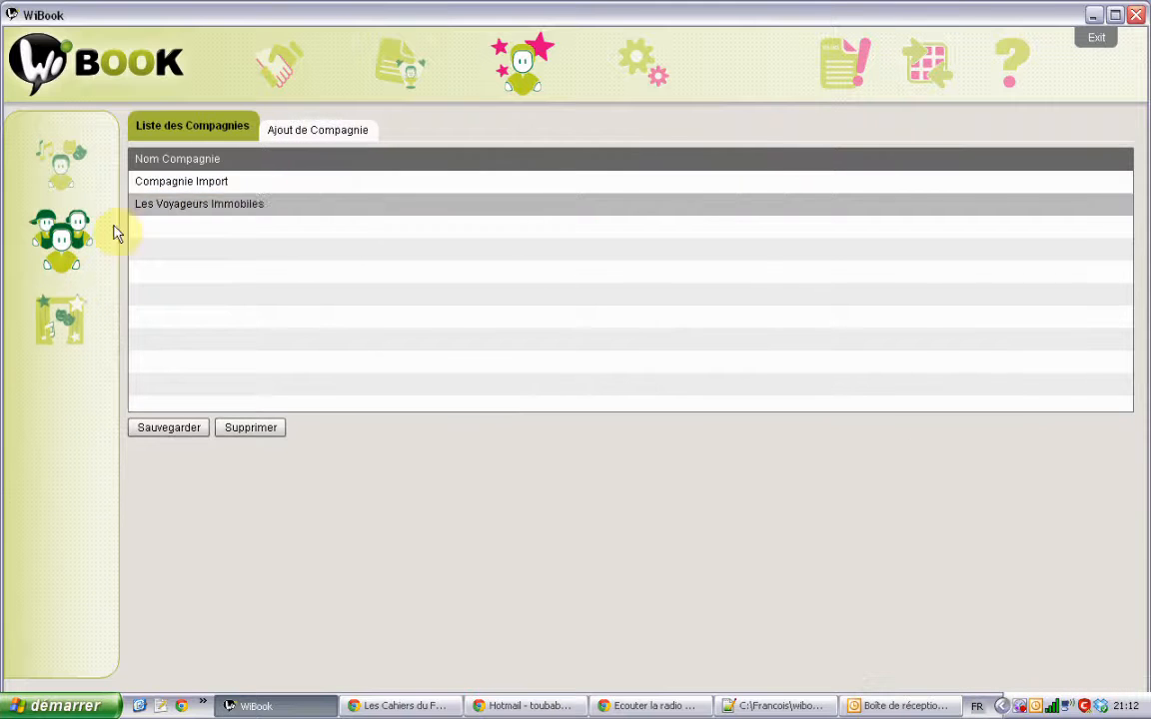
{"action": "double_click", "coordinate": [313, 200]}
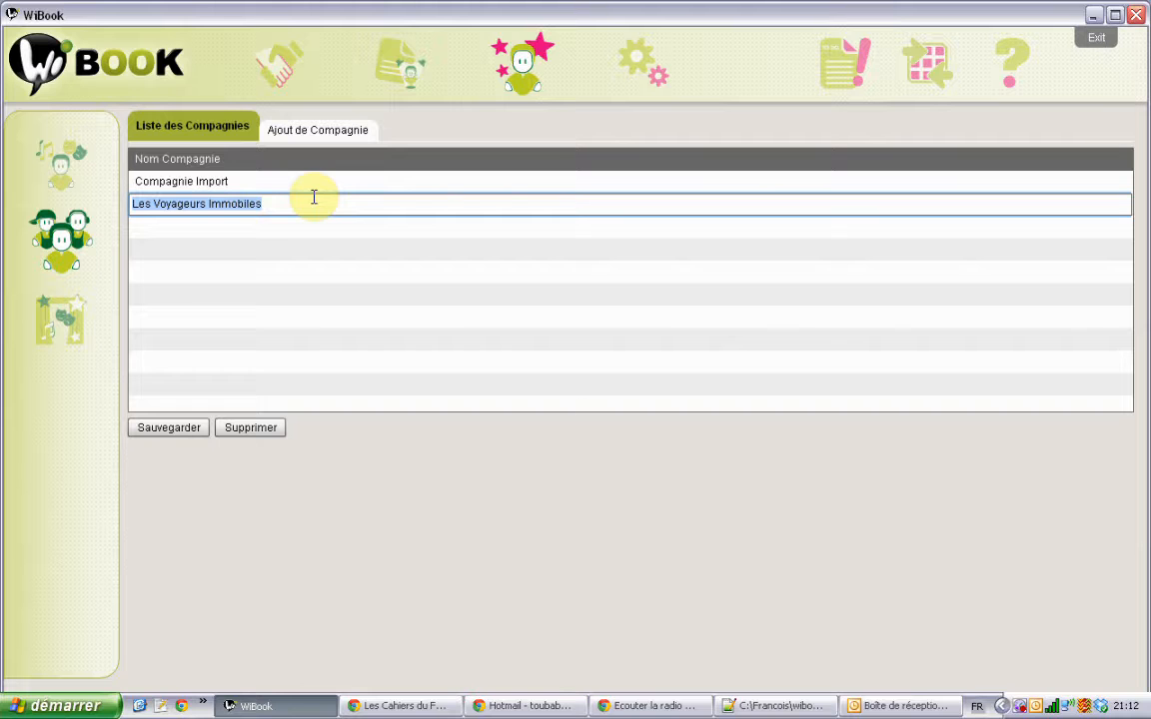
{"action": "left_click", "coordinate": [313, 197]}
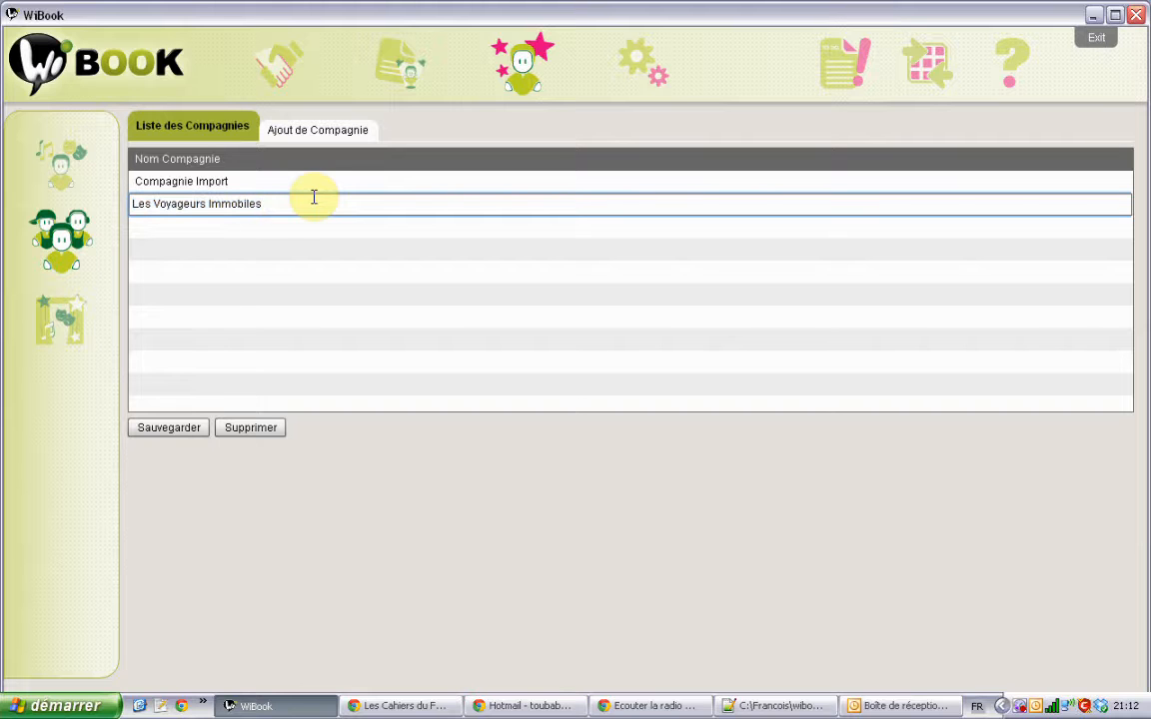
{"action": "type", "text": "dddd"}
{"action": "left_click", "coordinate": [302, 239]}
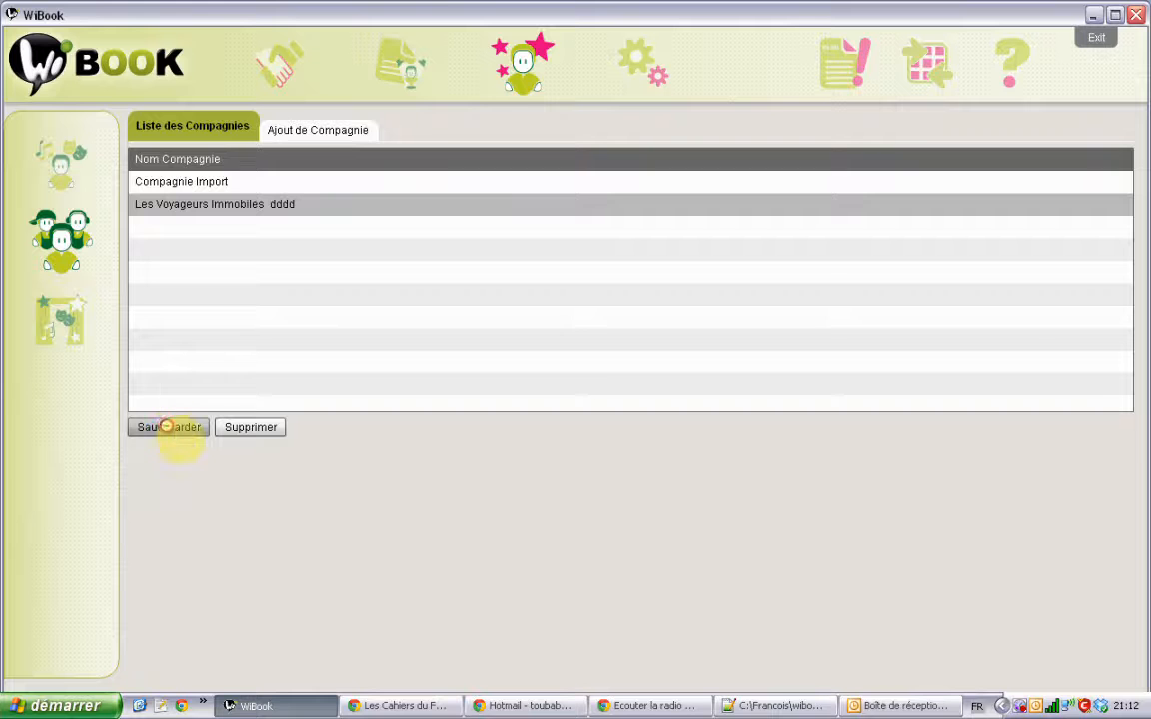
{"action": "double_click", "coordinate": [297, 206]}
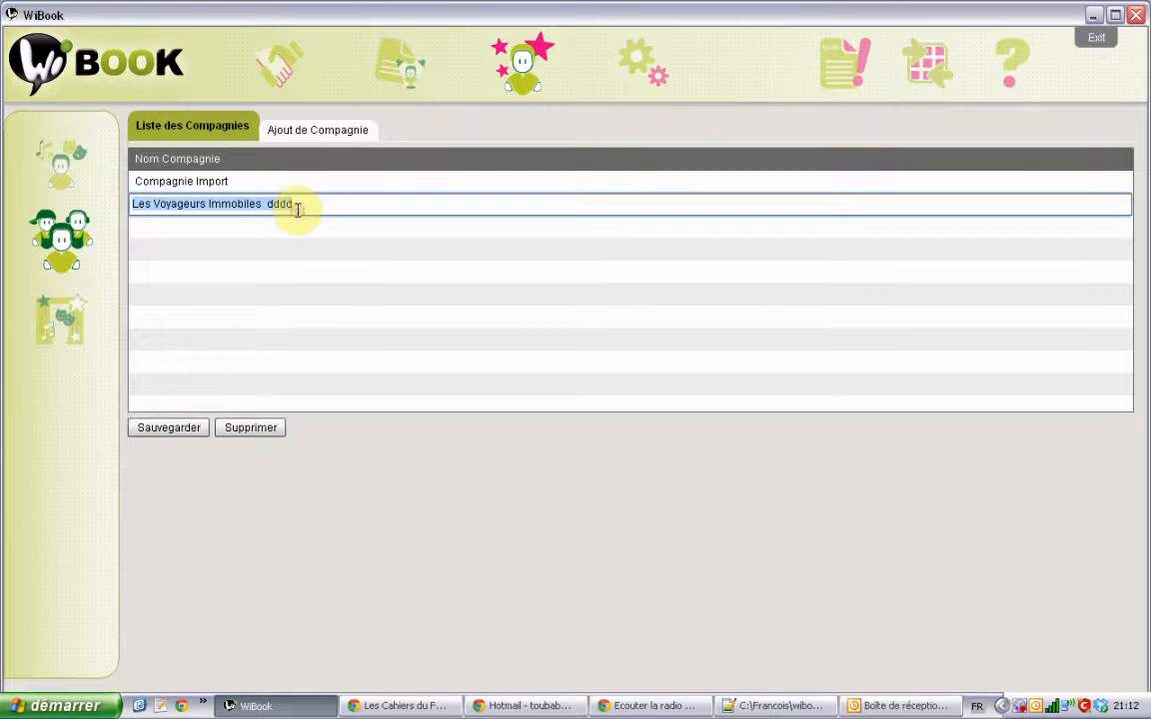
{"action": "left_click", "coordinate": [297, 209]}
{"action": "key", "text": "BackSpace"}
{"action": "key", "text": "BackSpace"}
{"action": "key", "text": "BackSpace"}
{"action": "key", "text": "BackSpace"}
{"action": "key", "text": "BackSpace"}
{"action": "key", "text": "BackSpace"}
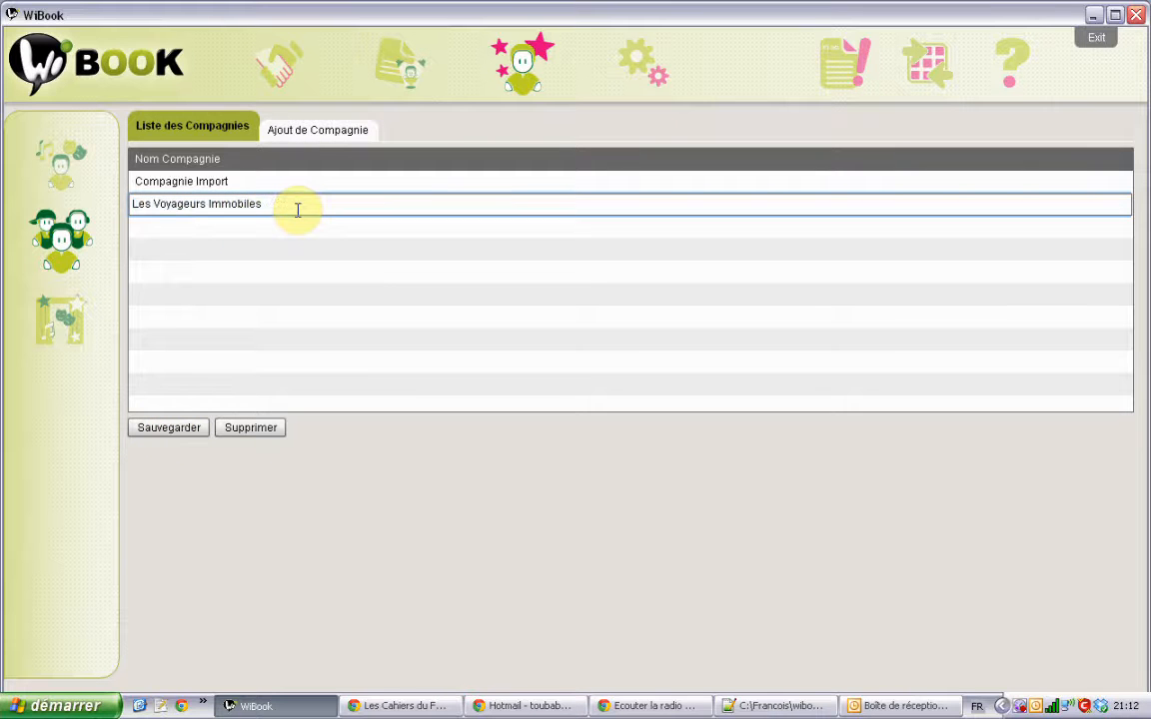
{"action": "key", "text": "ctrl+a"}
{"action": "left_click", "coordinate": [280, 183]}
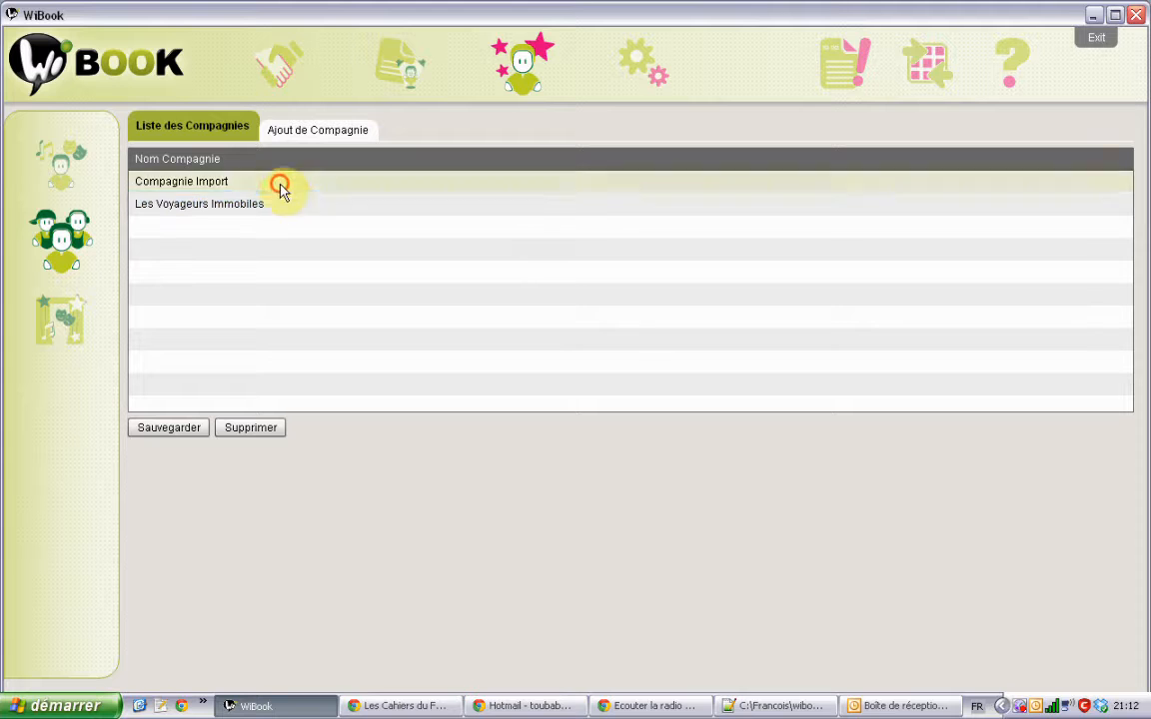
{"action": "left_click", "coordinate": [257, 250]}
{"action": "left_click", "coordinate": [170, 432]}
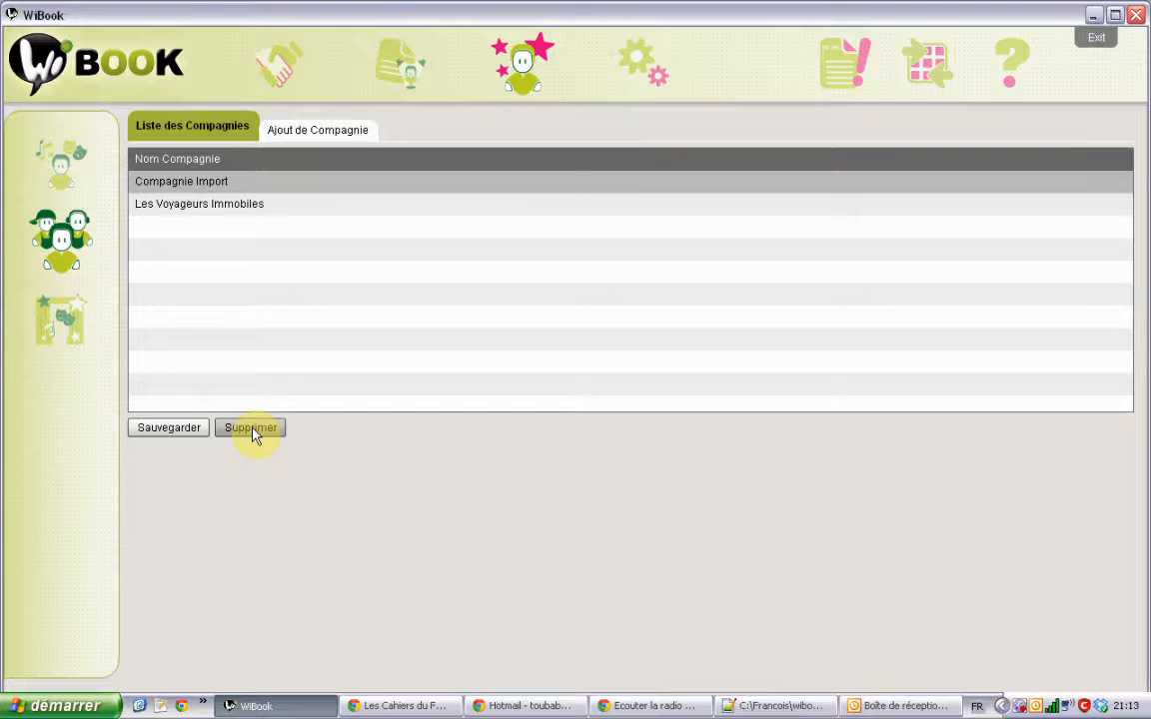
{"action": "left_click", "coordinate": [58, 296]}
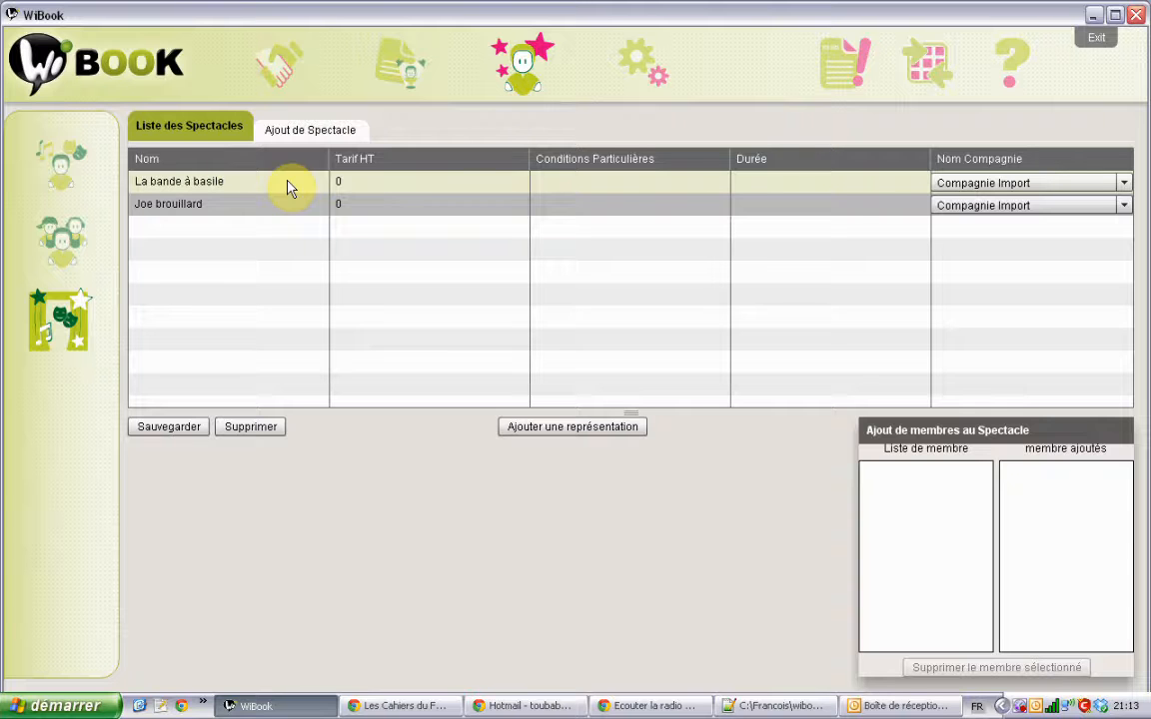
Step: Start a new show and choose Les Voyageurs Immobiles as its company
{"action": "left_click", "coordinate": [317, 134]}
{"action": "left_click", "coordinate": [367, 173]}
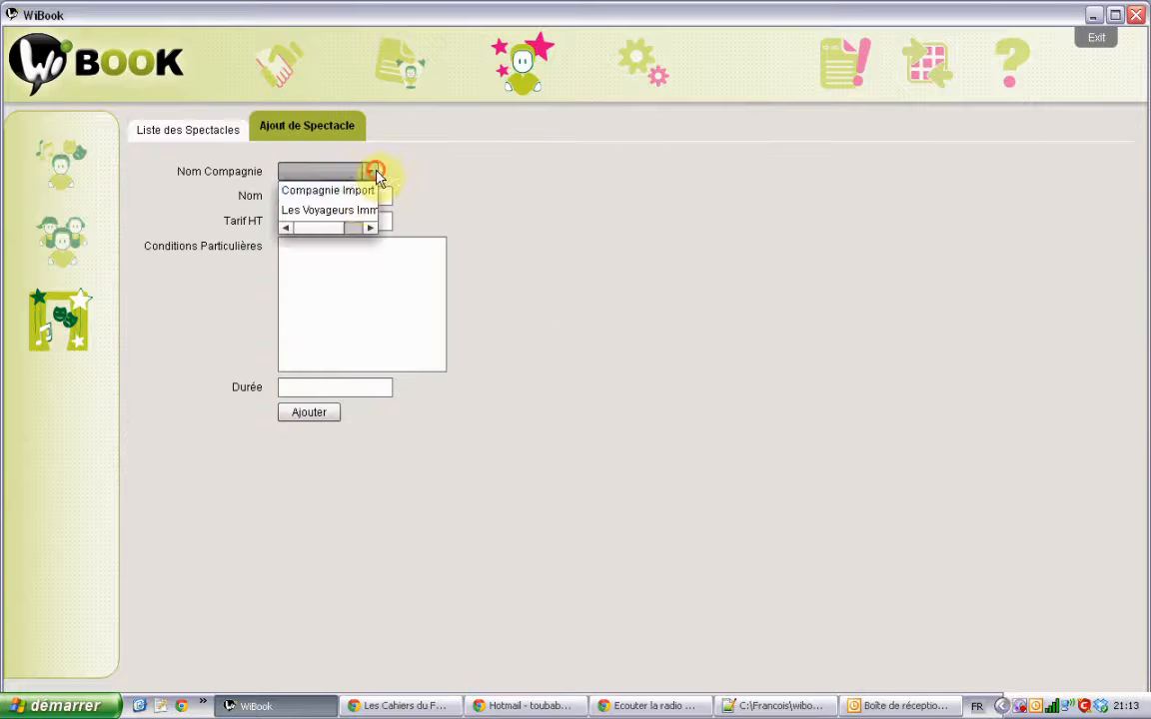
{"action": "mouse_move", "coordinate": [341, 229]}
{"action": "left_mouse_down"}
{"action": "mouse_move", "coordinate": [368, 232]}
{"action": "mouse_move", "coordinate": [329, 231]}
{"action": "left_mouse_up"}
{"action": "left_click", "coordinate": [333, 210]}
Step: Enter the show name 'Vieille Branche' and a pre-tax price of 1500
{"action": "left_click", "coordinate": [345, 198]}
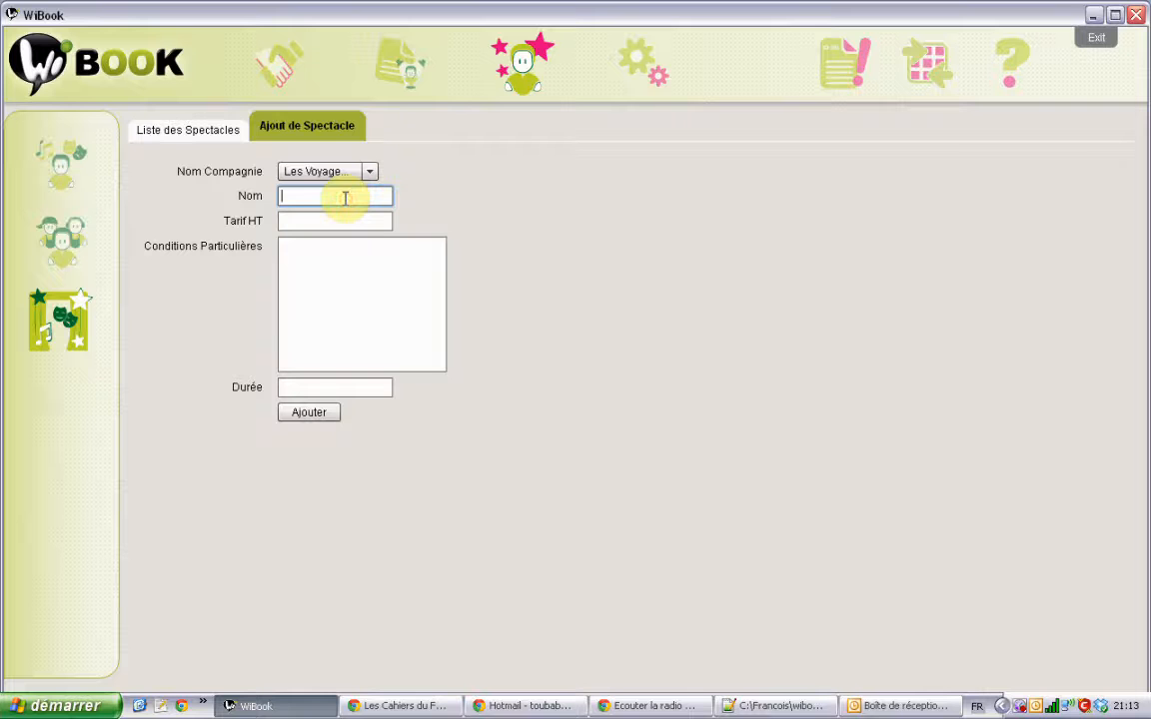
{"action": "type", "text": "Vieille E"}
{"action": "type", "text": "Ranche"}
{"action": "left_click", "coordinate": [334, 196]}
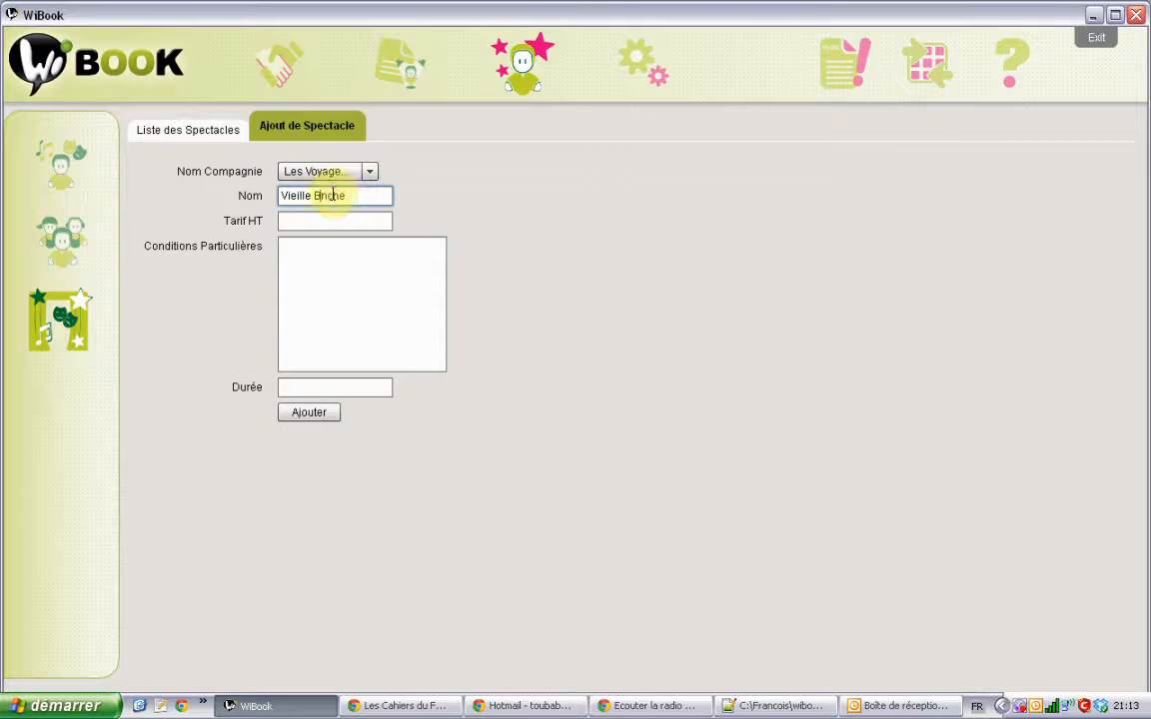
{"action": "key", "text": "BackSpace"}
{"action": "key", "text": "BackSpace"}
{"action": "type", "text": "r"}
{"action": "left_click", "coordinate": [336, 218]}
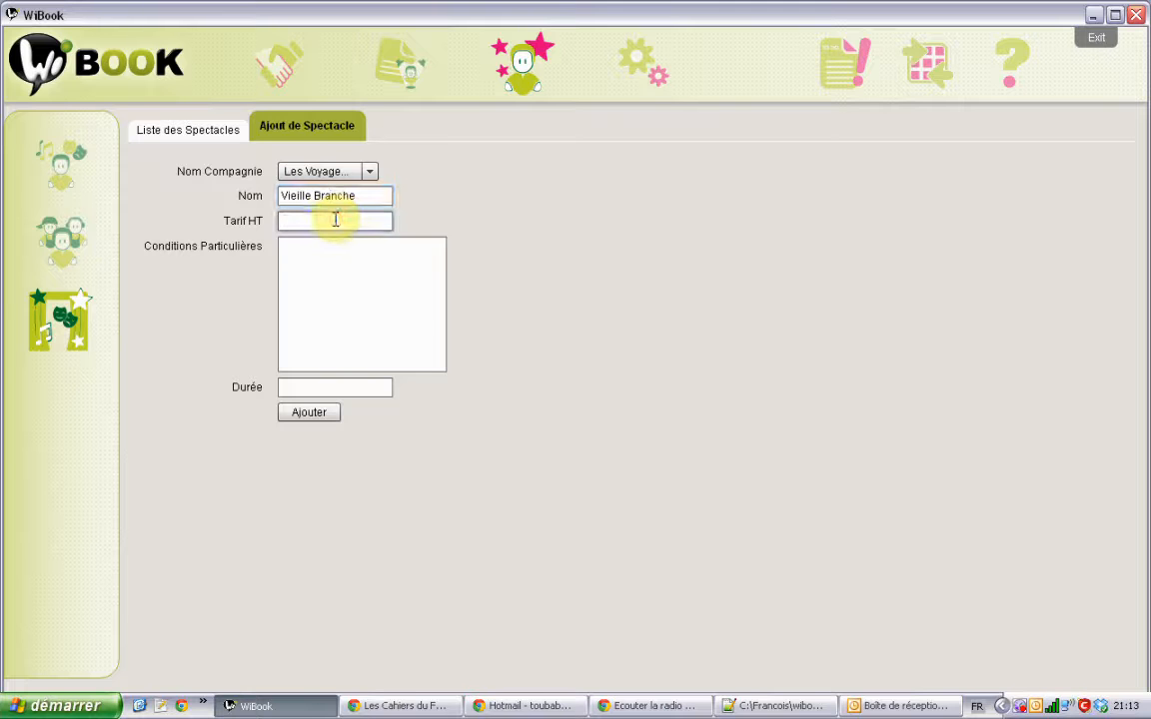
{"action": "type", "text": "1500"}
{"action": "left_click", "coordinate": [332, 245]}
Step: Begin the special conditions with '+ défraiement' and recheck the name and price fields
{"action": "type", "text": "+"}
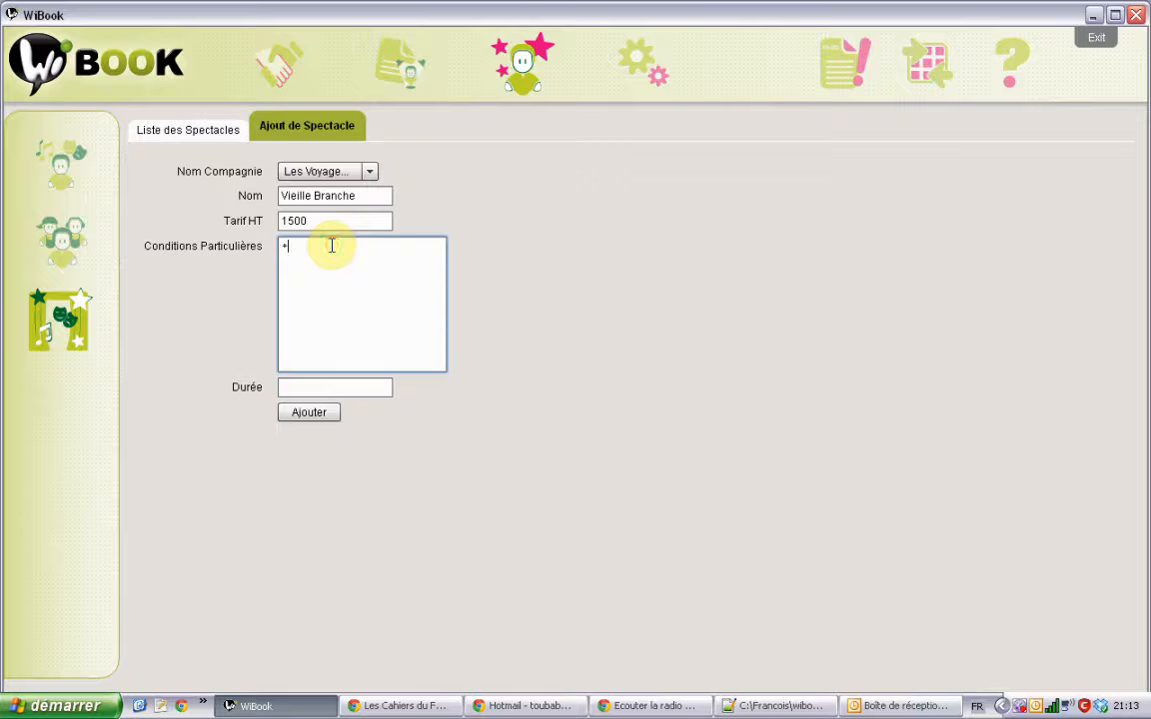
{"action": "type", "text": " défraiement"}
{"action": "key", "text": "BackSpace"}
{"action": "key", "text": "BackSpace"}
{"action": "key", "text": "BackSpace"}
{"action": "key", "text": "BackSpace"}
{"action": "key", "text": "BackSpace"}
{"action": "key", "text": "BackSpace"}
{"action": "key", "text": "BackSpace"}
{"action": "key", "text": "BackSpace"}
{"action": "key", "text": "BackSpace"}
{"action": "key", "text": "BackSpace"}
{"action": "key", "text": "BackSpace"}
{"action": "key", "text": "BackSpace"}
{"action": "left_click", "coordinate": [331, 222]}
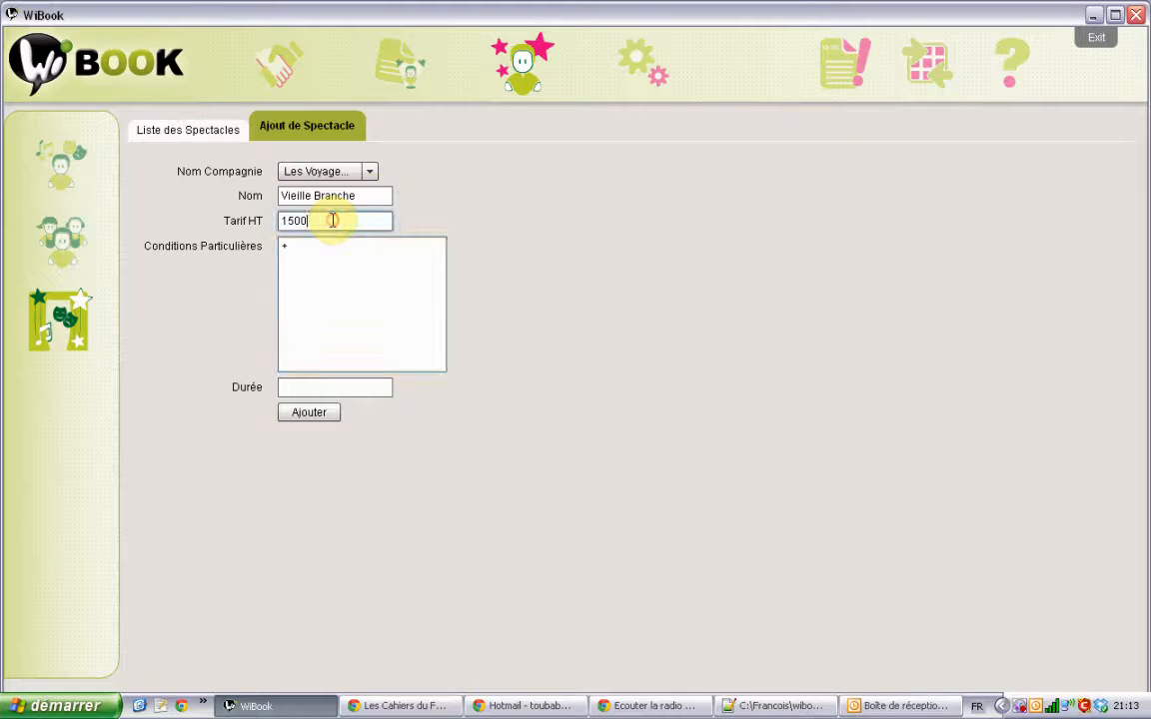
{"action": "left_click", "coordinate": [376, 195]}
{"action": "left_click", "coordinate": [367, 215]}
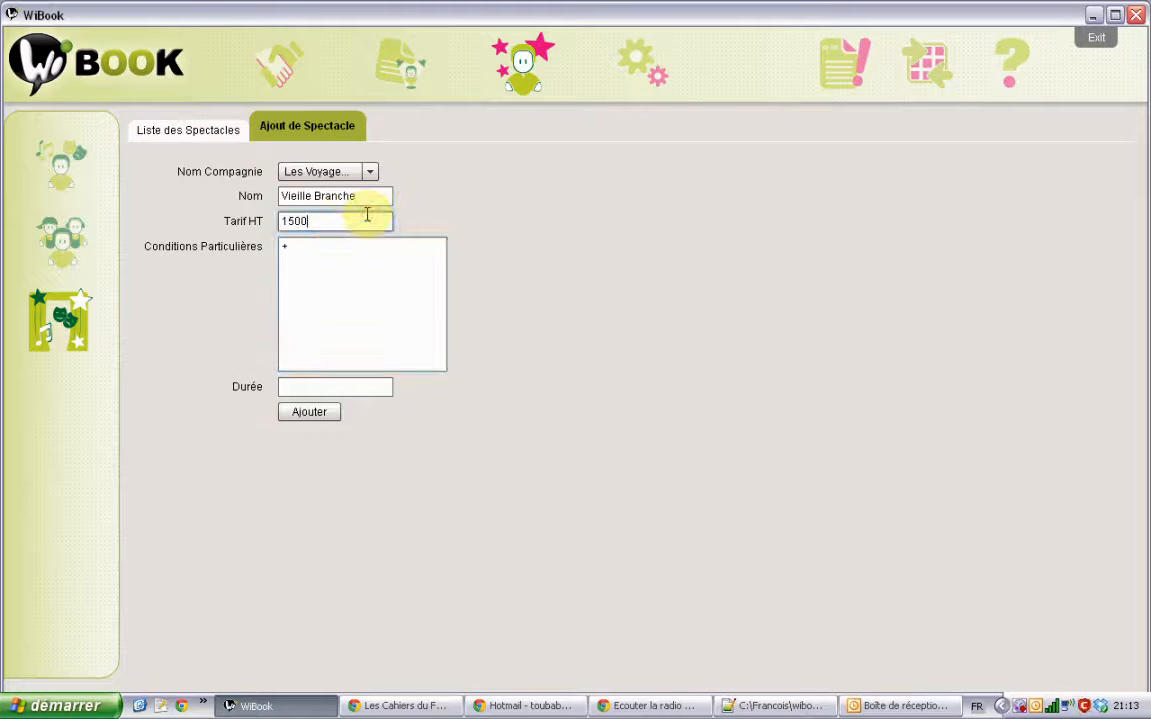
{"action": "left_click", "coordinate": [325, 255]}
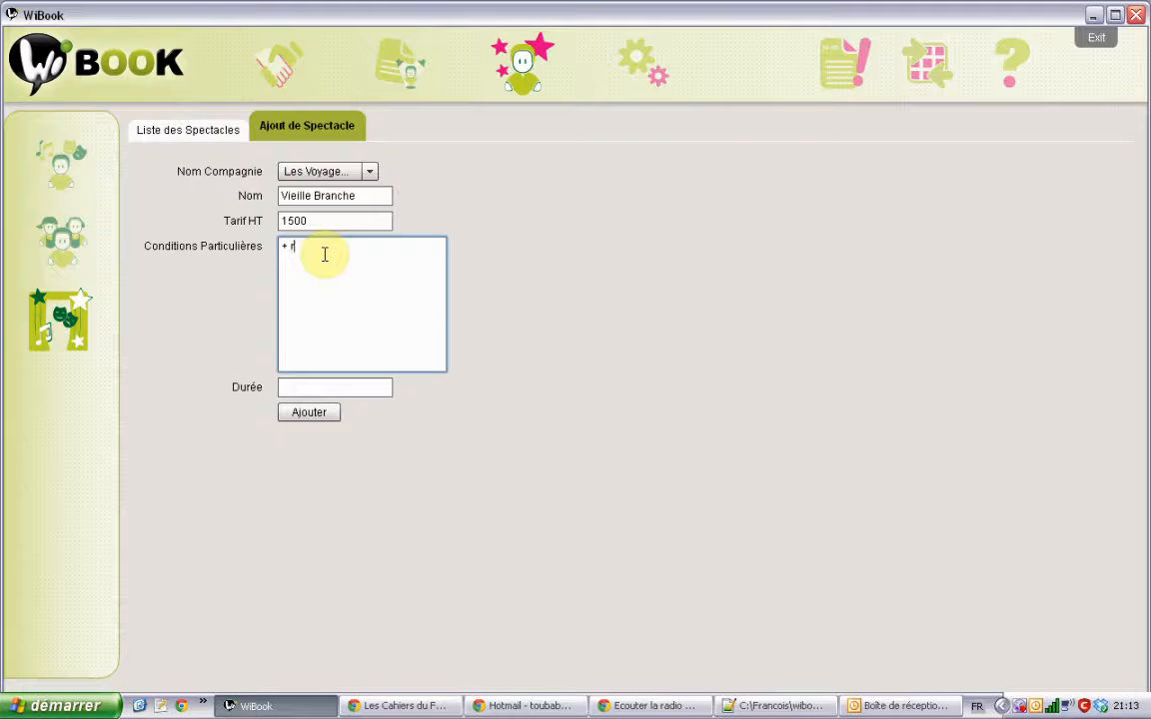
Step: Extend the special conditions with meals and lodging for 2 people
{"action": "type", "text": "pas et hébeg"}
{"action": "key", "text": "BackSpace"}
{"action": "key", "text": "BackSpace"}
{"action": "type", "text": "ergement e"}
{"action": "key", "text": "BackSpace"}
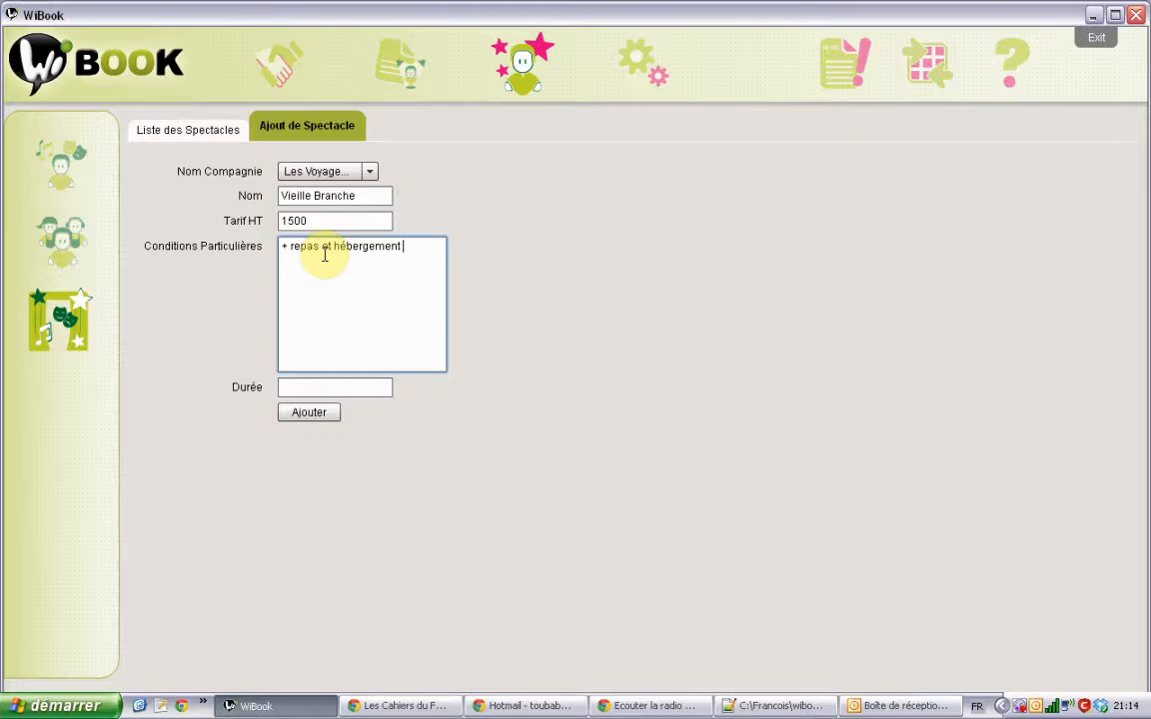
{"action": "type", "text": "pour 1 personne"}
{"action": "key", "text": "BackSpace"}
{"action": "key", "text": "BackSpace"}
{"action": "key", "text": "BackSpace"}
{"action": "key", "text": "BackSpace"}
{"action": "key", "text": "BackSpace"}
{"action": "key", "text": "BackSpace"}
{"action": "key", "text": "BackSpace"}
{"action": "key", "text": "BackSpace"}
{"action": "key", "text": "BackSpace"}
{"action": "key", "text": "BackSpace"}
{"action": "key", "text": "BackSpace"}
{"action": "type", "text": "2 personnes+"}
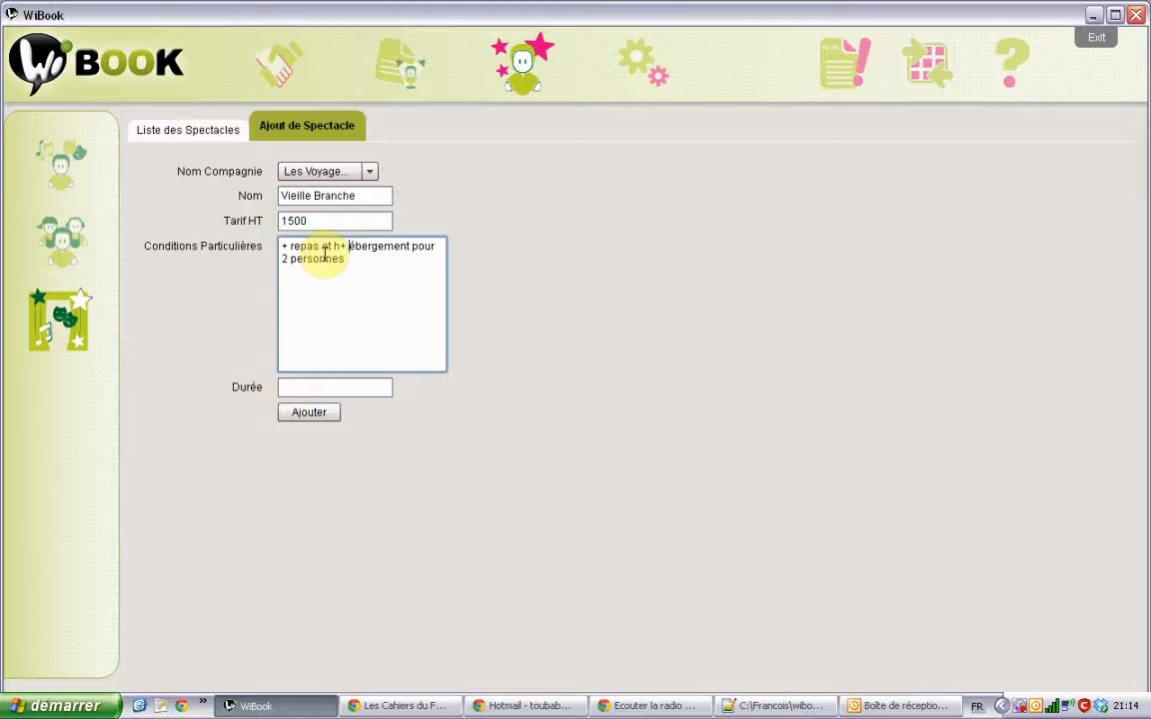
{"action": "key", "text": "BackSpace"}
Step: Add transport expenses for 1 vehicle from Toulouse to the special conditions
{"action": "type", "text": "+ d"}
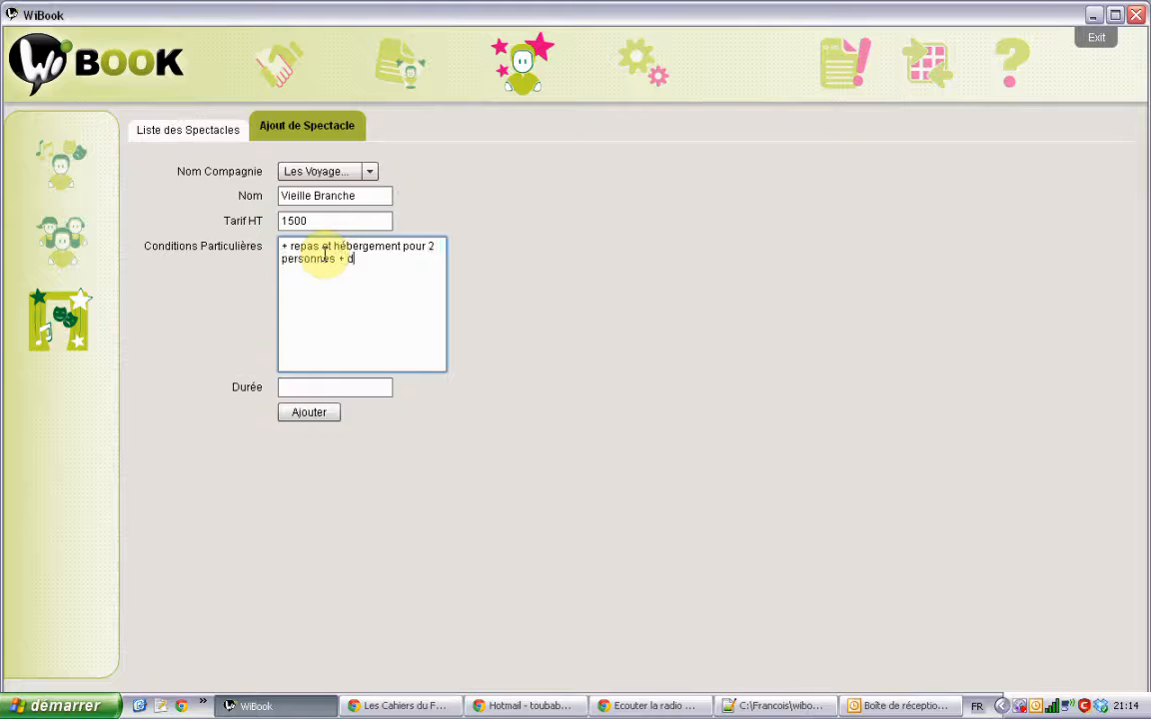
{"action": "type", "text": "éfraiement transport po"}
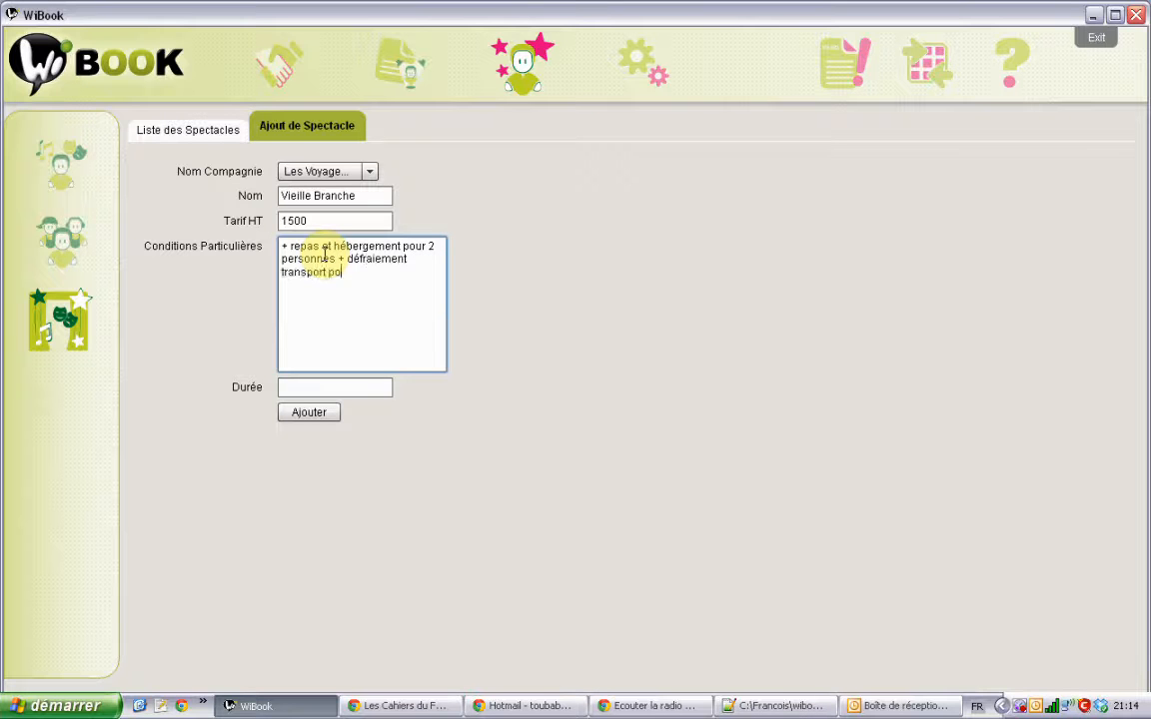
{"action": "key", "text": "BackSpace"}
{"action": "key", "text": "BackSpace"}
{"action": "type", "text": "1 véhic"}
{"action": "key", "text": "BackSpace"}
{"action": "key", "text": "BackSpace"}
{"action": "type", "text": "ick"}
{"action": "key", "text": "BackSpace"}
{"action": "type", "text": "uke"}
{"action": "key", "text": "BackSpace"}
{"action": "key", "text": "BackSpace"}
{"action": "key", "text": "BackSpace"}
{"action": "type", "text": "ule depuis Toulouse"}
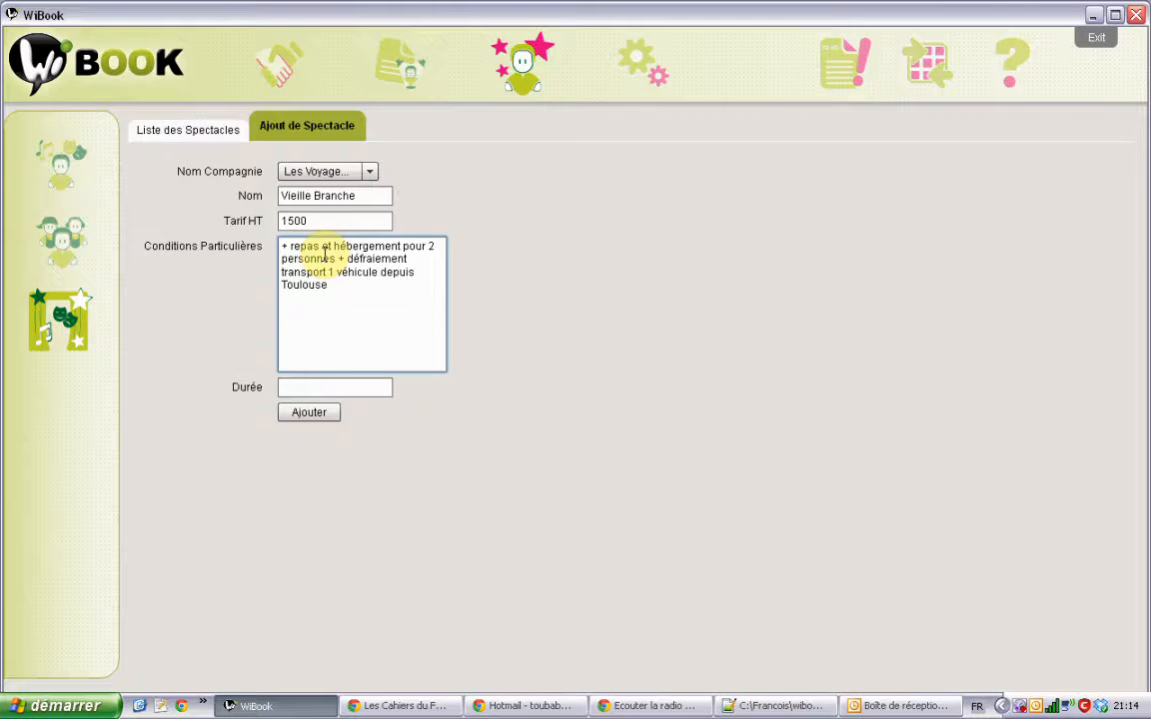
Step: Enter a duration of 1h and review the form's fields
{"action": "left_click", "coordinate": [313, 391]}
{"action": "type", "text": "1h"}
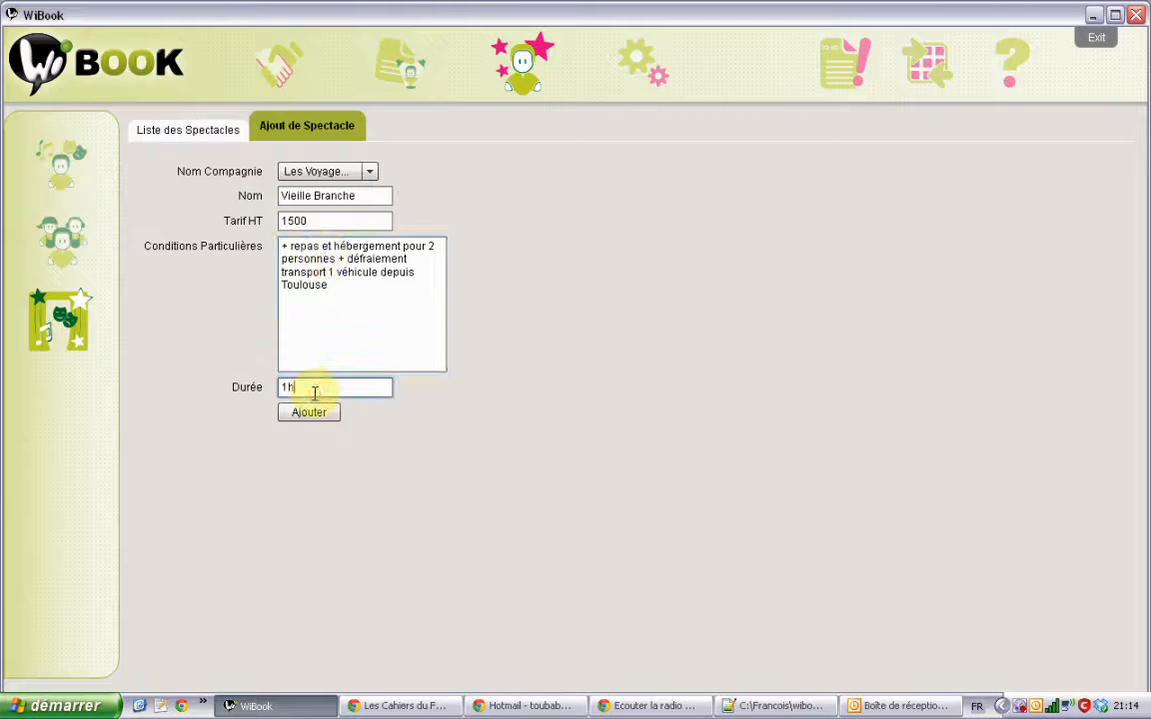
{"action": "left_click", "coordinate": [358, 225]}
{"action": "left_click", "coordinate": [358, 289]}
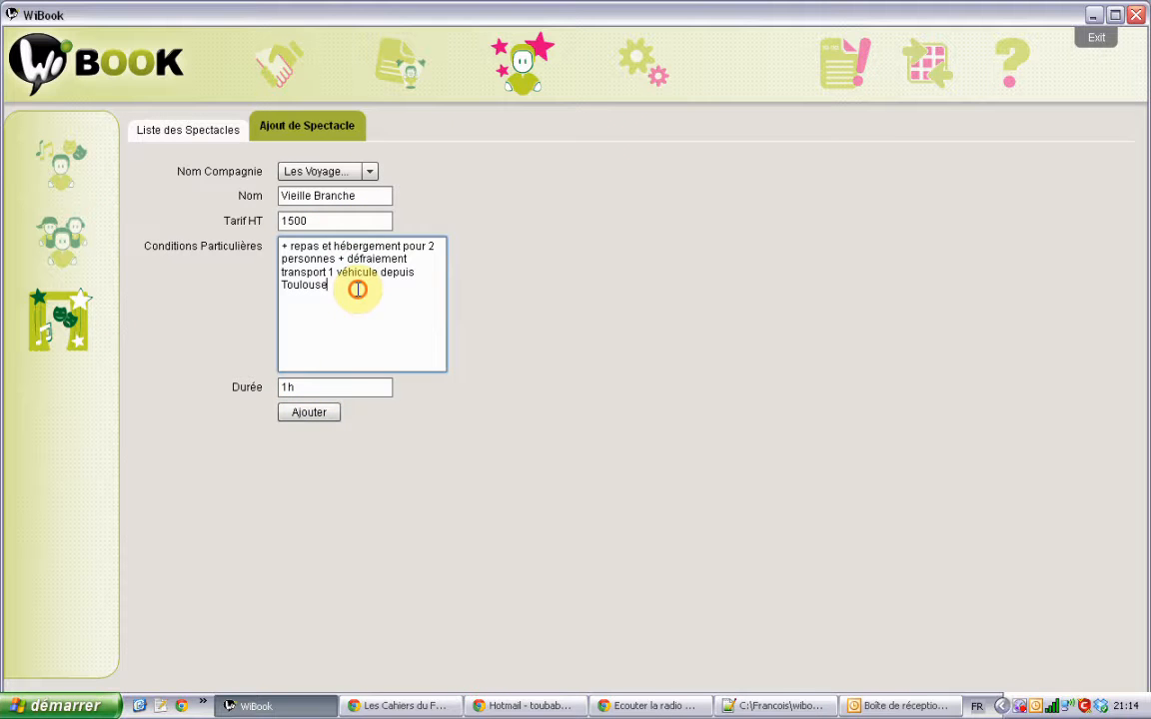
{"action": "left_click", "coordinate": [337, 381]}
{"action": "left_click", "coordinate": [350, 289]}
{"action": "left_click", "coordinate": [351, 221]}
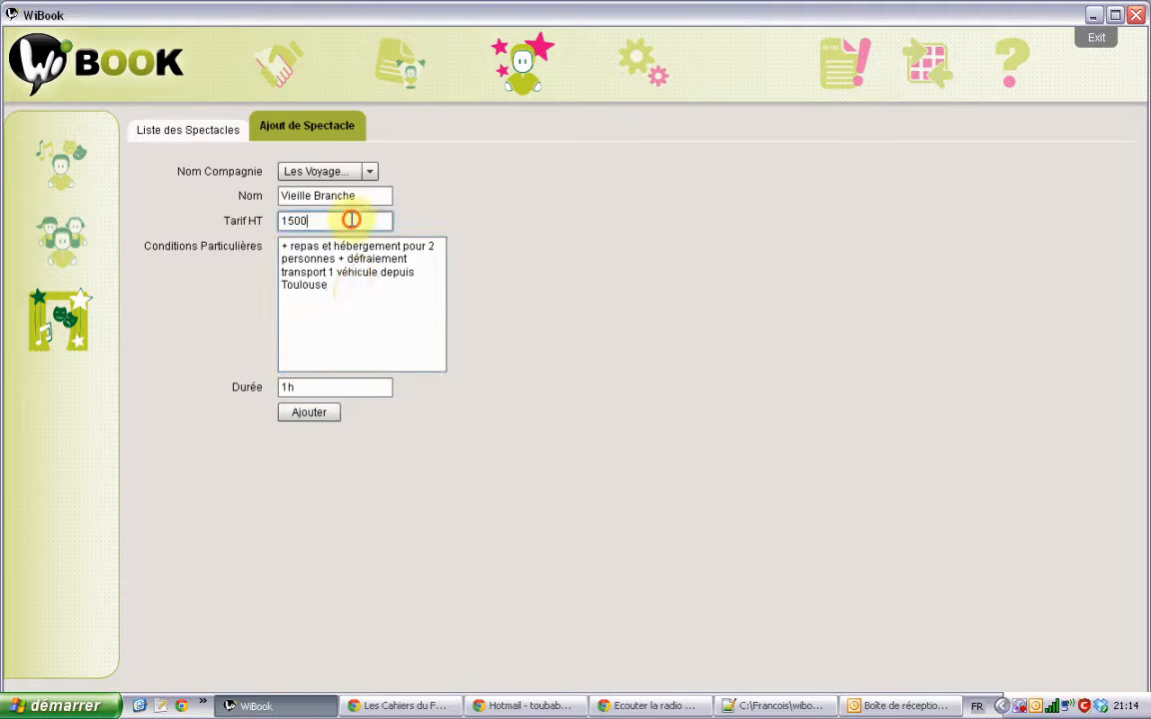
{"action": "left_click", "coordinate": [346, 277]}
{"action": "left_click", "coordinate": [325, 387]}
{"action": "left_click", "coordinate": [329, 350]}
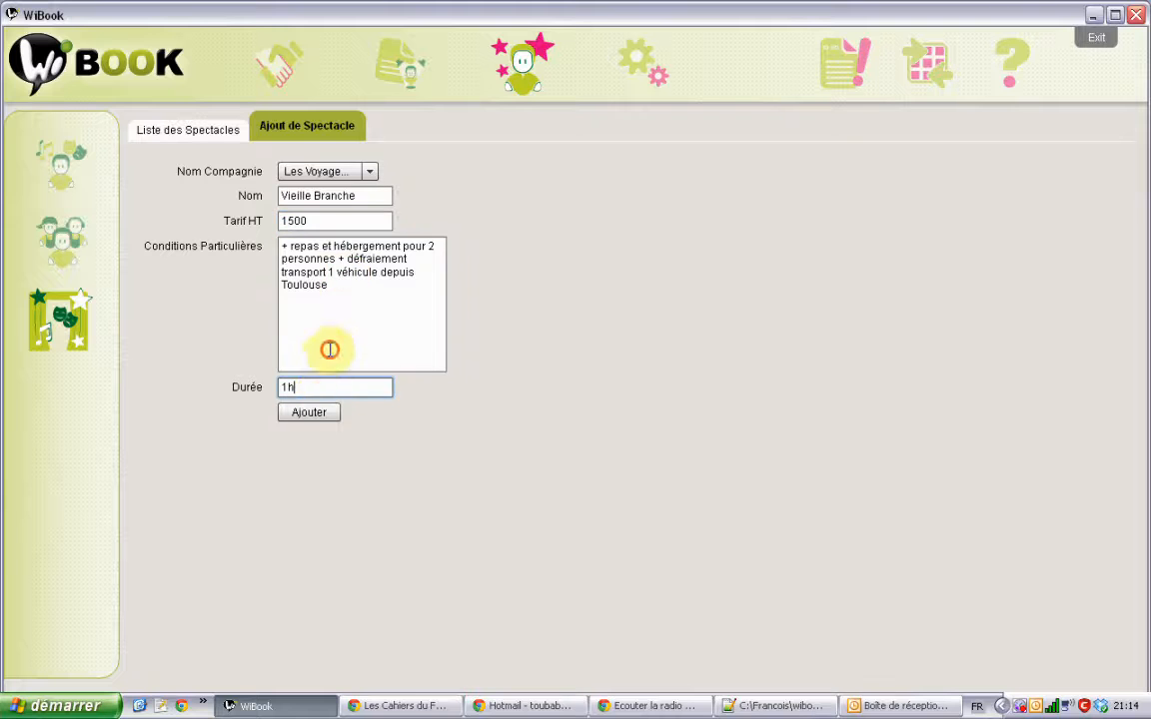
{"action": "left_click", "coordinate": [324, 212]}
{"action": "left_click", "coordinate": [329, 277]}
{"action": "left_click", "coordinate": [323, 392]}
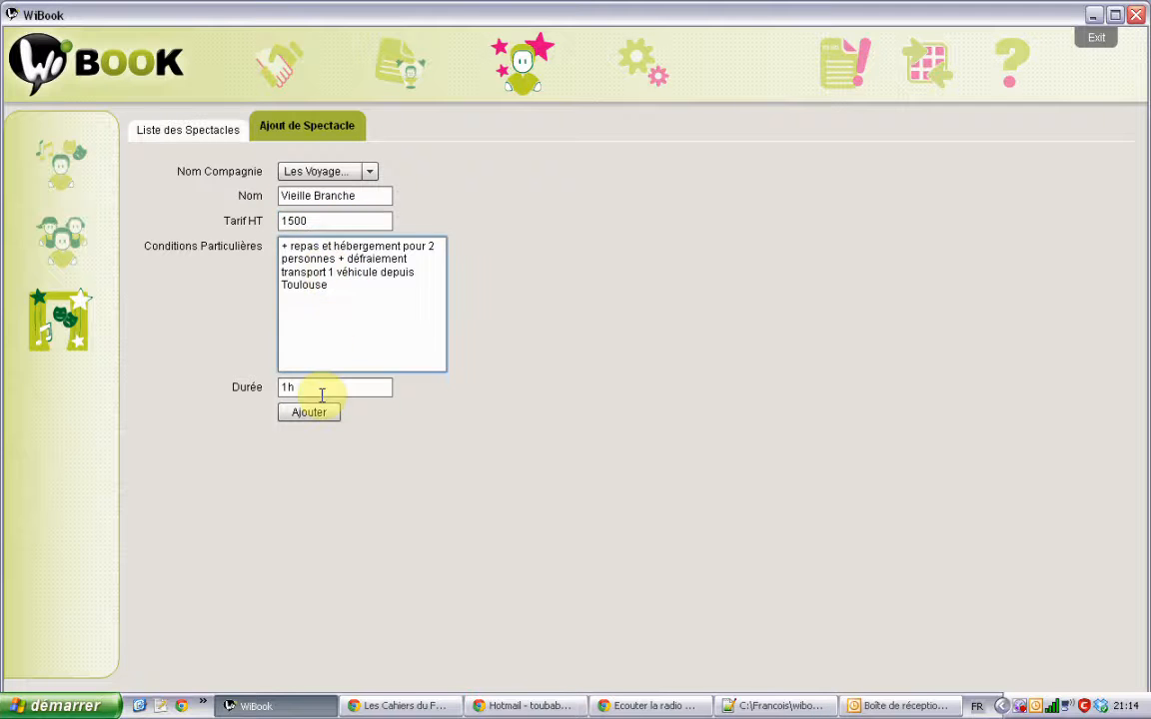
Step: Recheck the conditions and duration, then add the Vieille Branche show to the database
{"action": "left_click", "coordinate": [342, 296]}
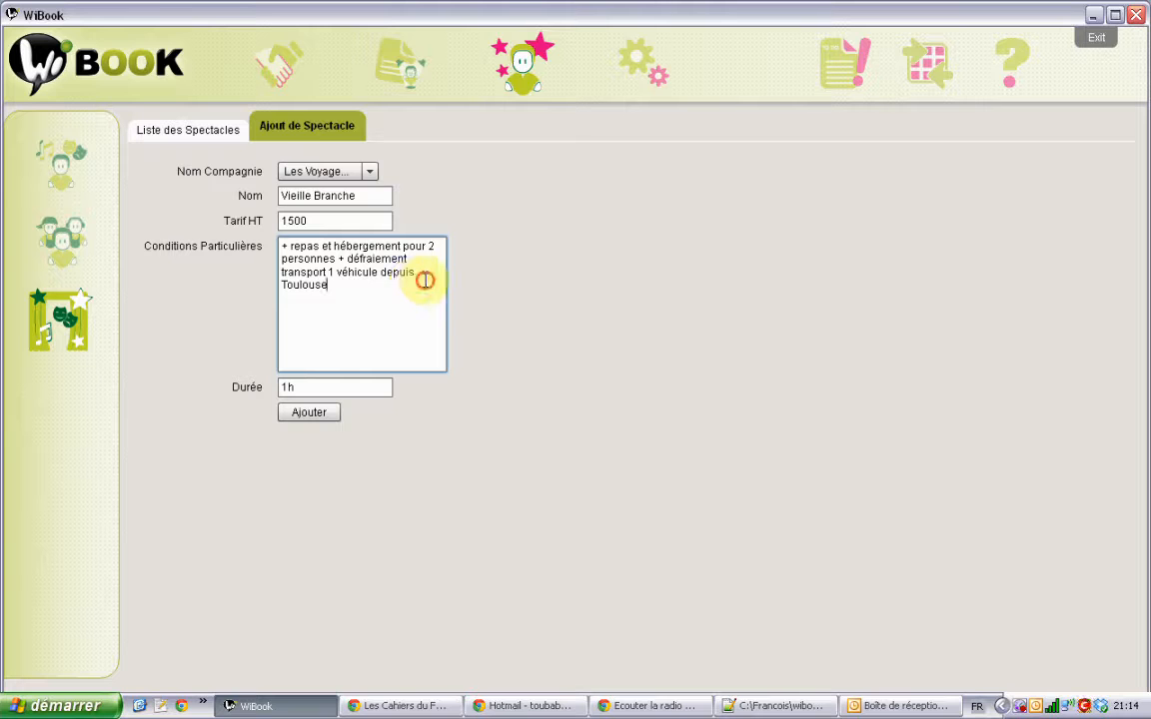
{"action": "left_click", "coordinate": [338, 388]}
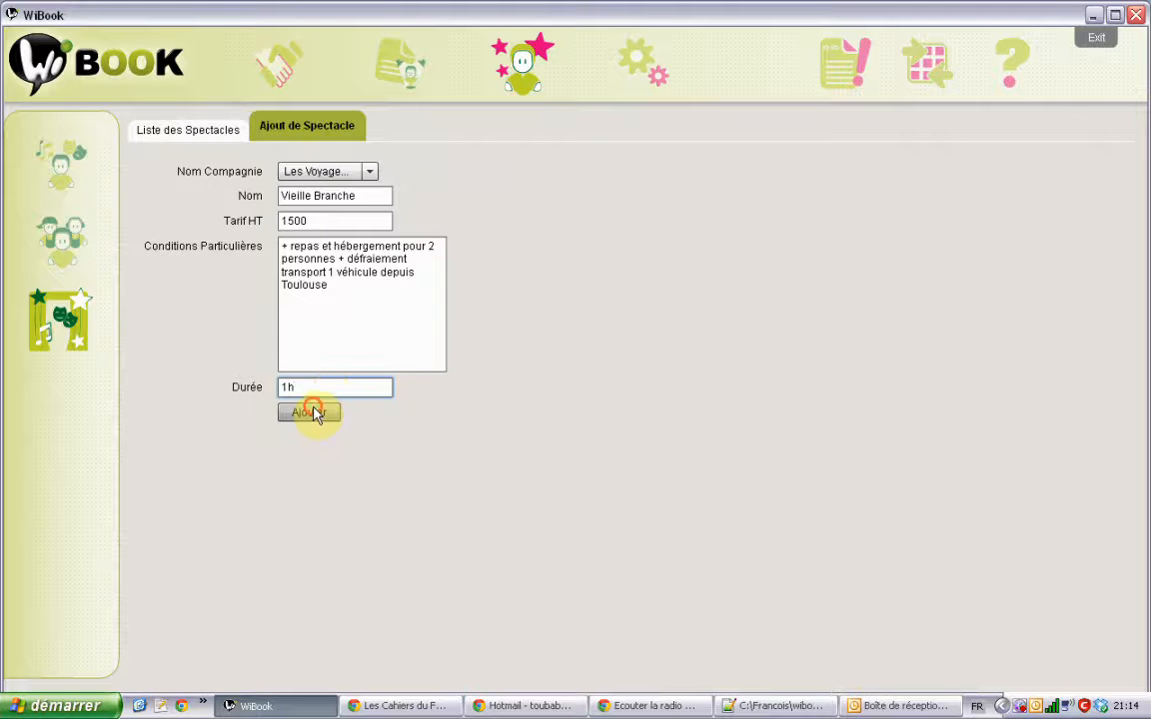
{"action": "left_click", "coordinate": [310, 411]}
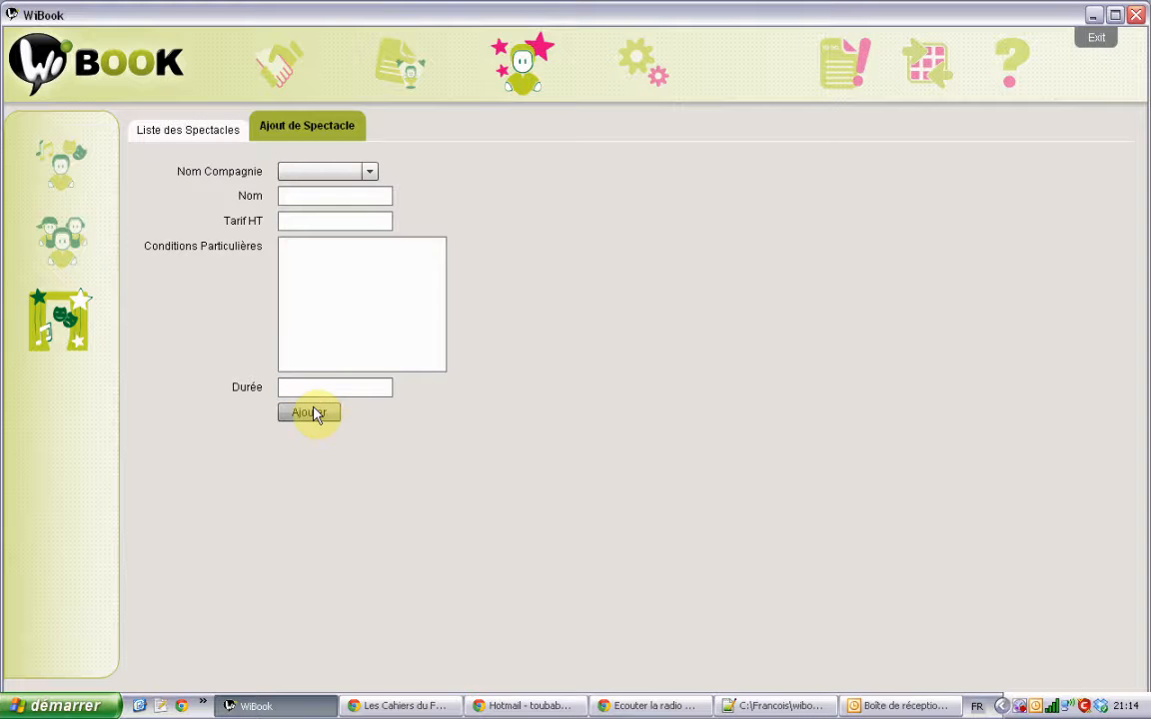
{"action": "left_click", "coordinate": [194, 129]}
Step: Set Joe brouillard's pre-tax price to 800 and La bande à basile's to 1500, then save
{"action": "left_click", "coordinate": [216, 227]}
{"action": "left_click", "coordinate": [216, 227]}
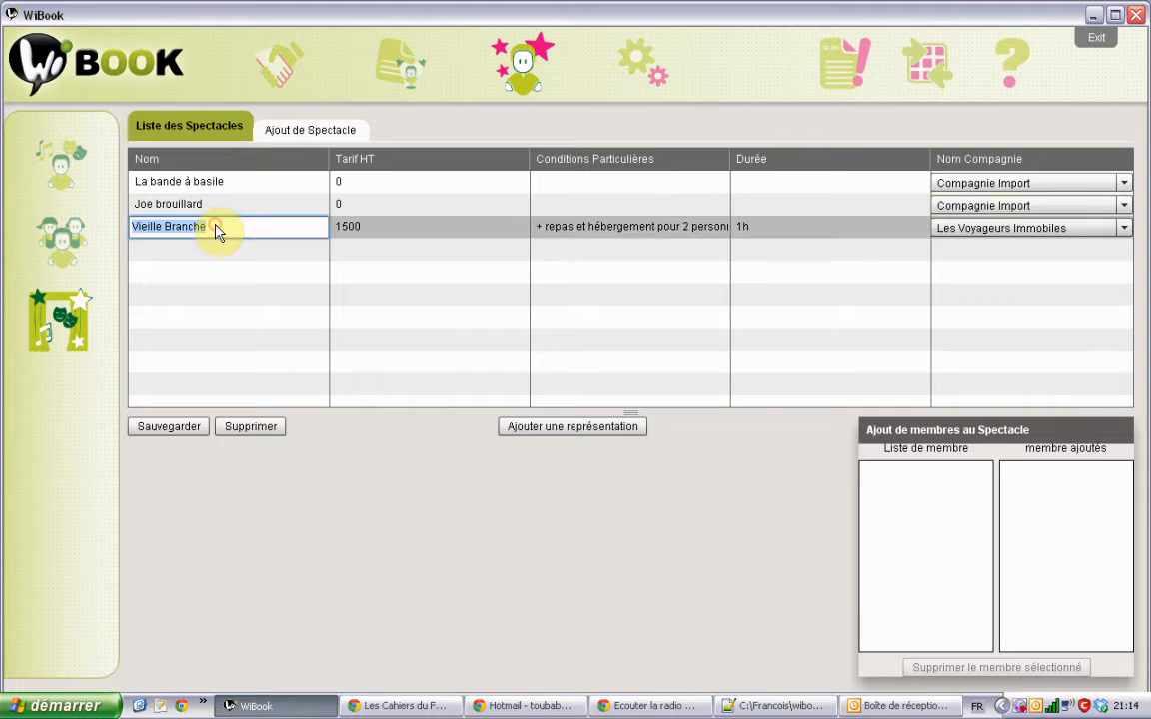
{"action": "left_click", "coordinate": [842, 230]}
{"action": "left_click", "coordinate": [422, 212]}
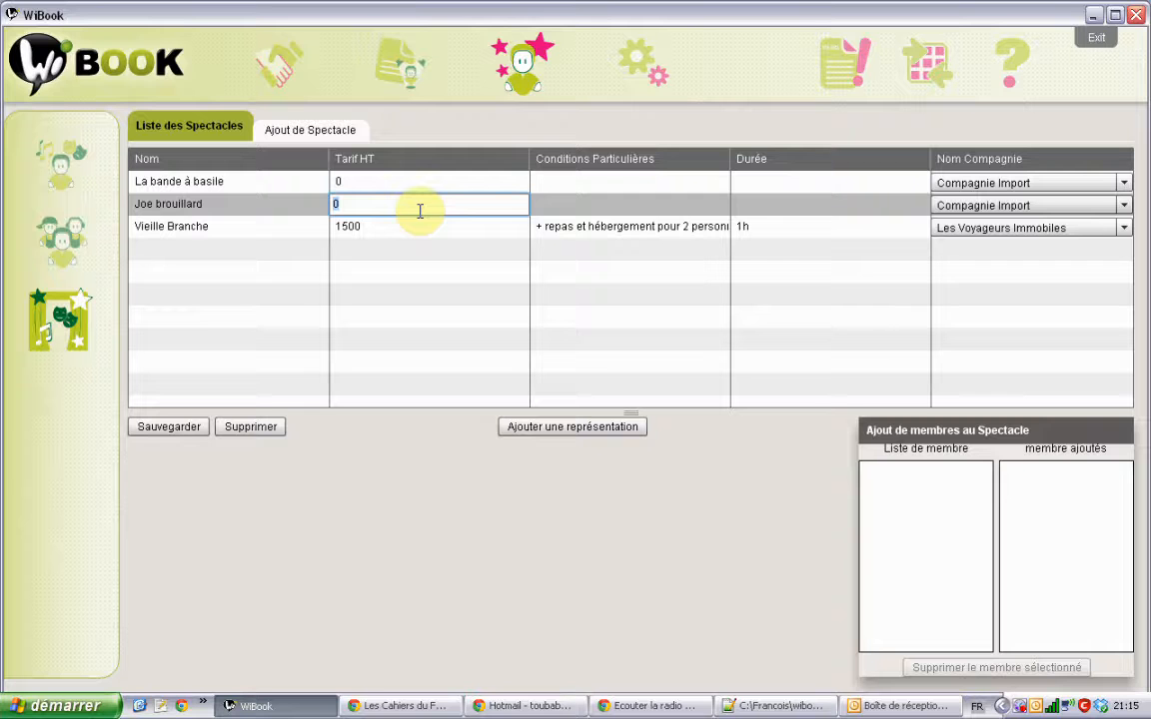
{"action": "type", "text": "800"}
{"action": "key", "text": "Return"}
{"action": "left_click", "coordinate": [414, 185]}
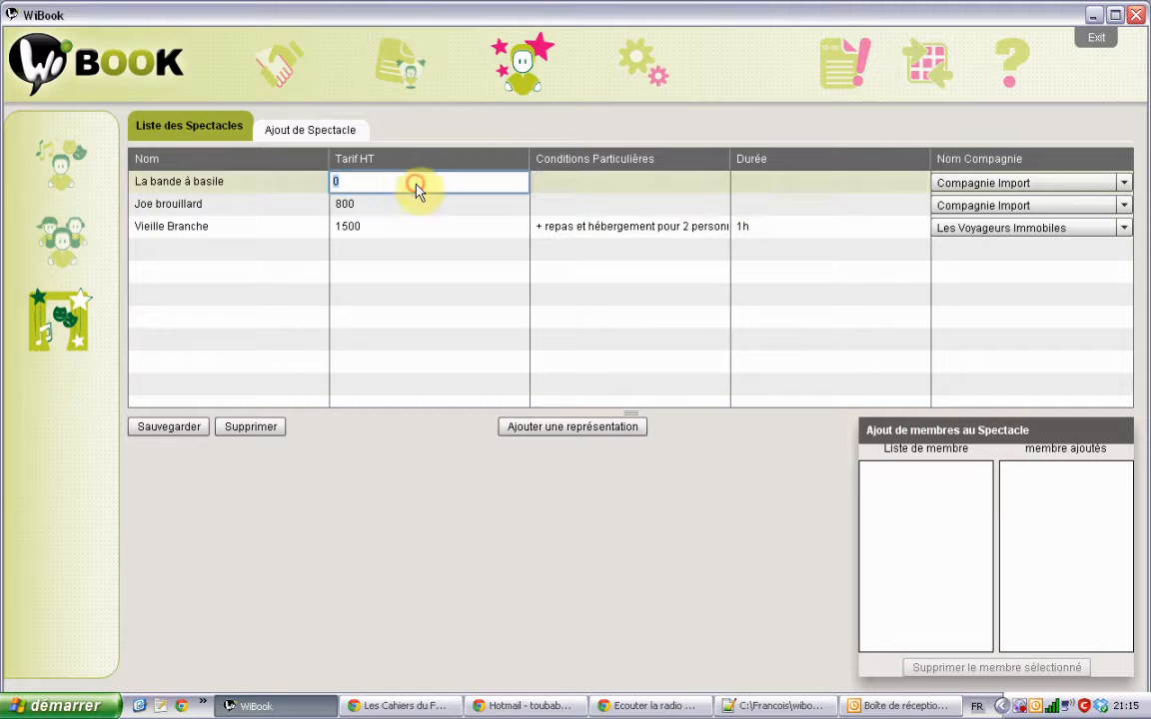
{"action": "type", "text": "1500"}
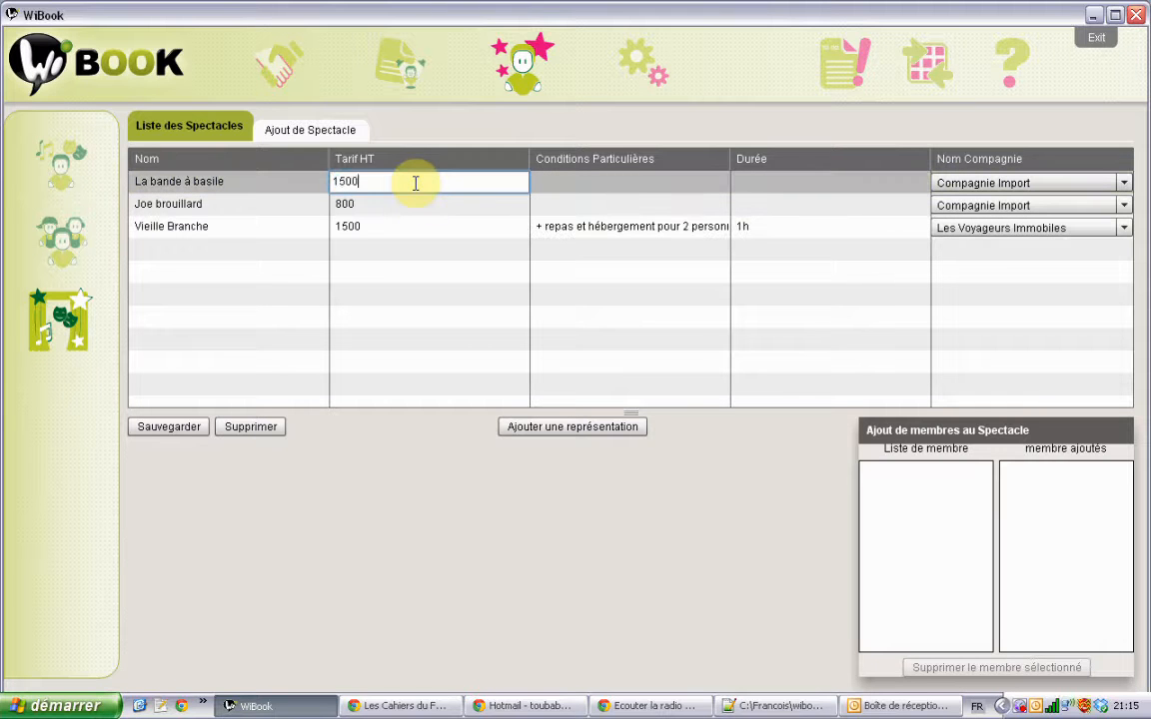
{"action": "key", "text": "Return"}
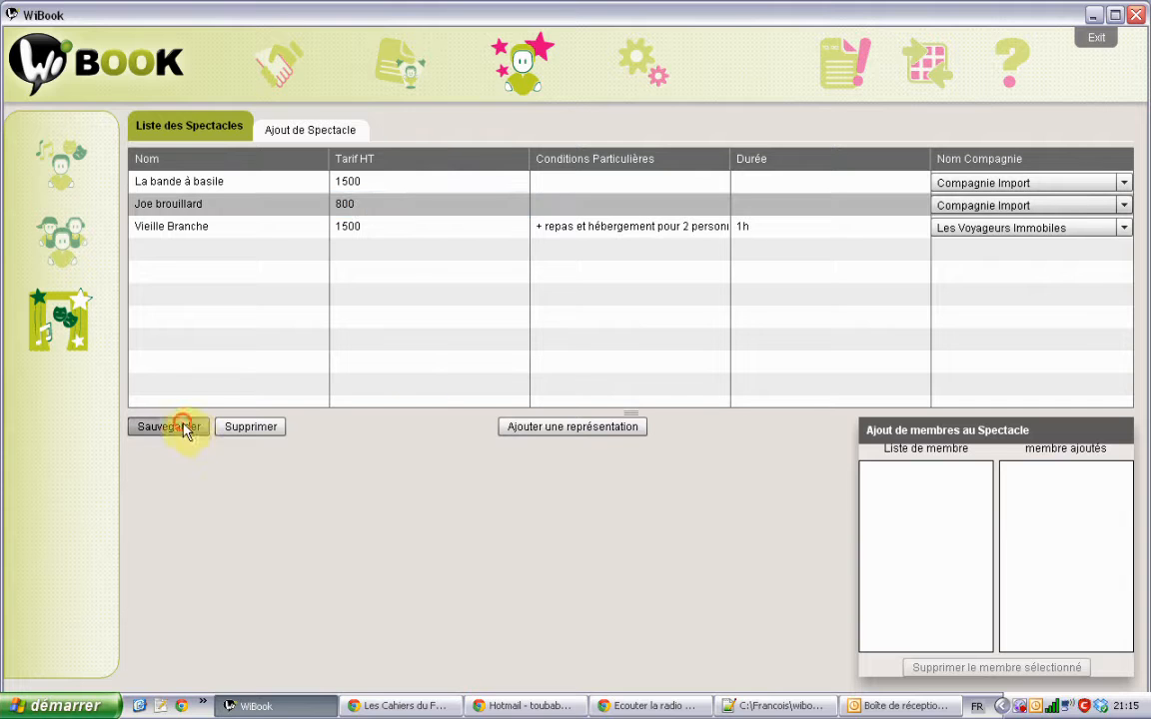
{"action": "left_click", "coordinate": [181, 429]}
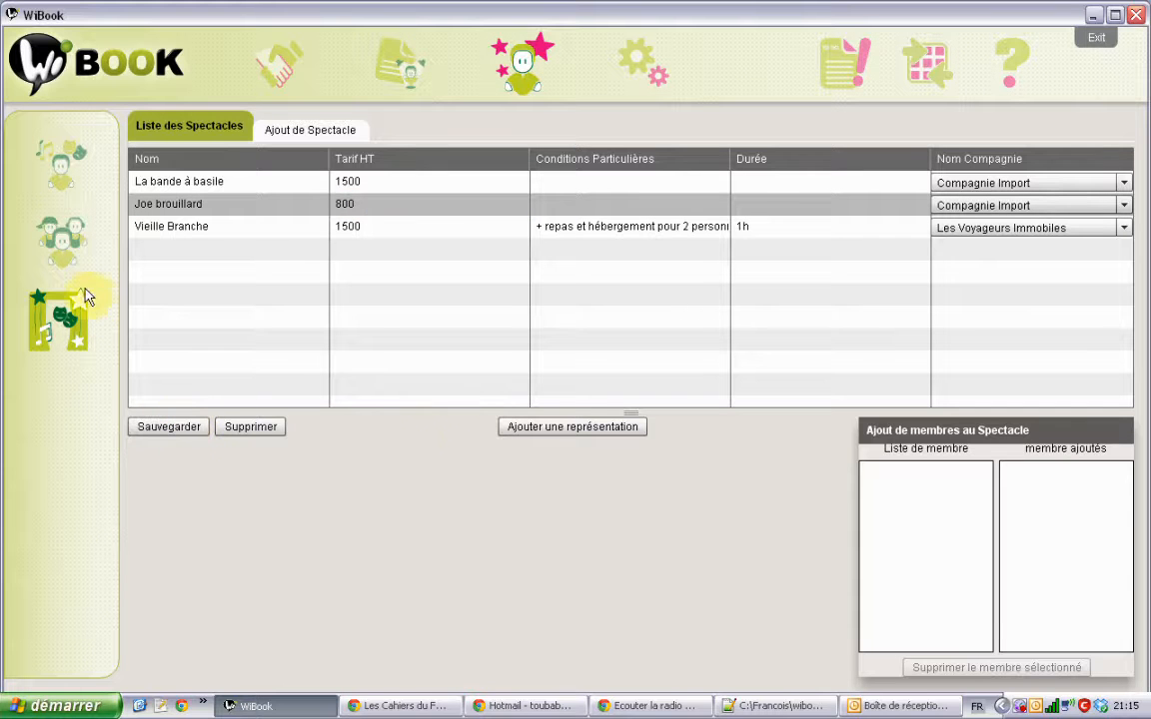
{"action": "left_click", "coordinate": [60, 236]}
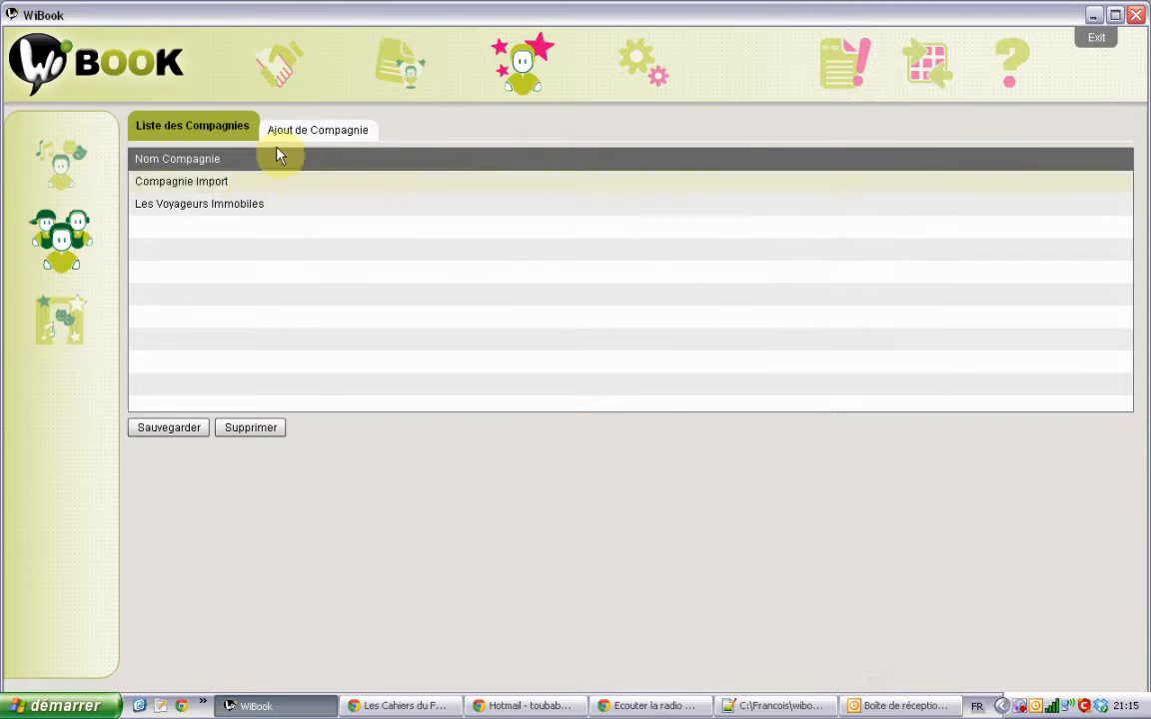
Step: Start a new company named 'Les Flamboyants' and mark it as a single-show company
{"action": "left_click", "coordinate": [319, 127]}
{"action": "left_click", "coordinate": [290, 172]}
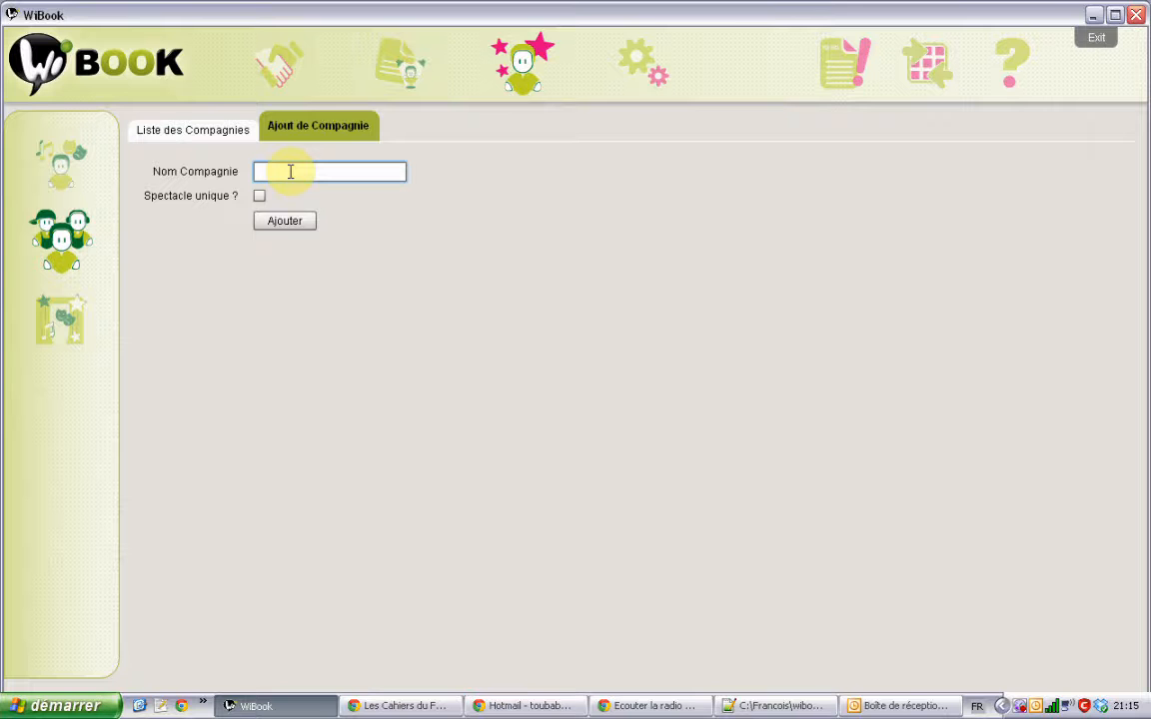
{"action": "type", "text": "Les Flamboyants"}
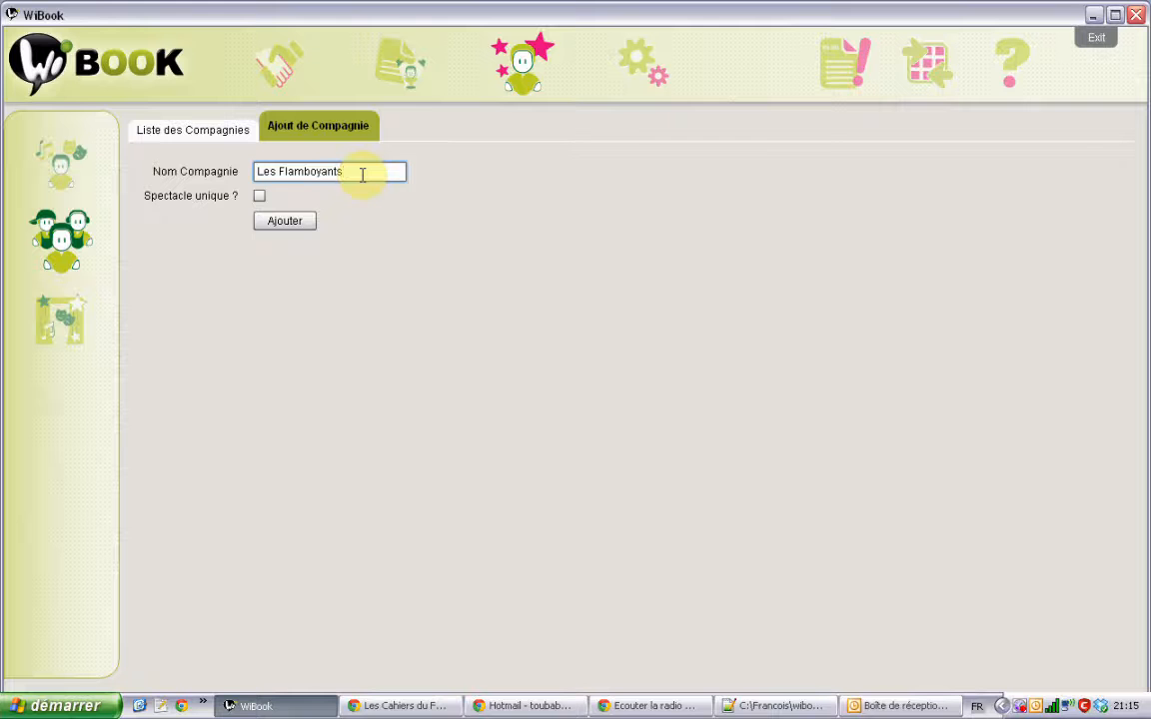
{"action": "left_click", "coordinate": [258, 196]}
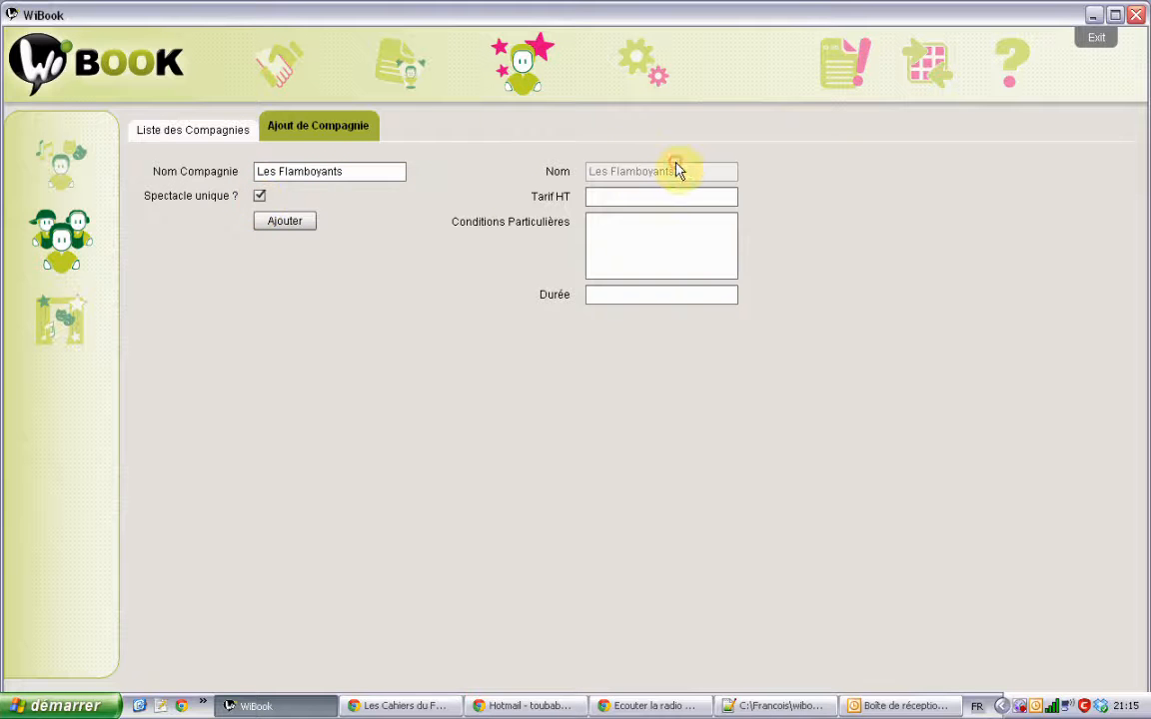
Step: Fill the show fields: pre-tax price 2000, conditions '+ frais', duration 1h30
{"action": "left_click", "coordinate": [380, 172]}
{"action": "left_click", "coordinate": [613, 192]}
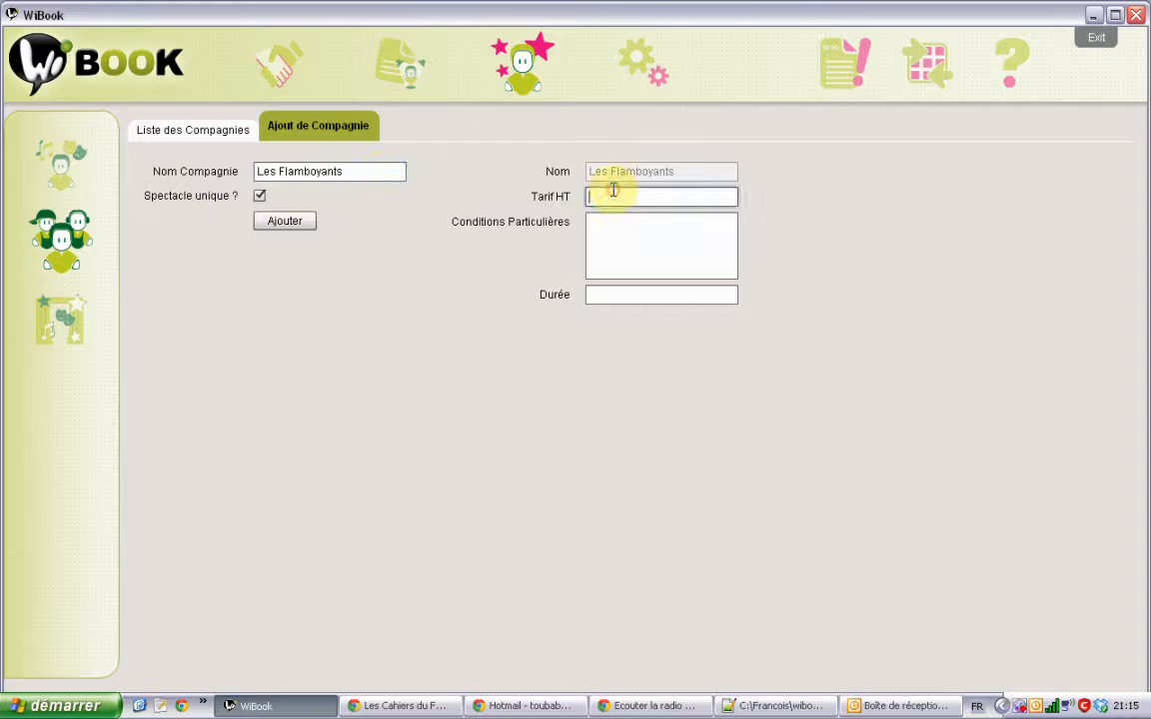
{"action": "type", "text": "2000"}
{"action": "left_click", "coordinate": [611, 220]}
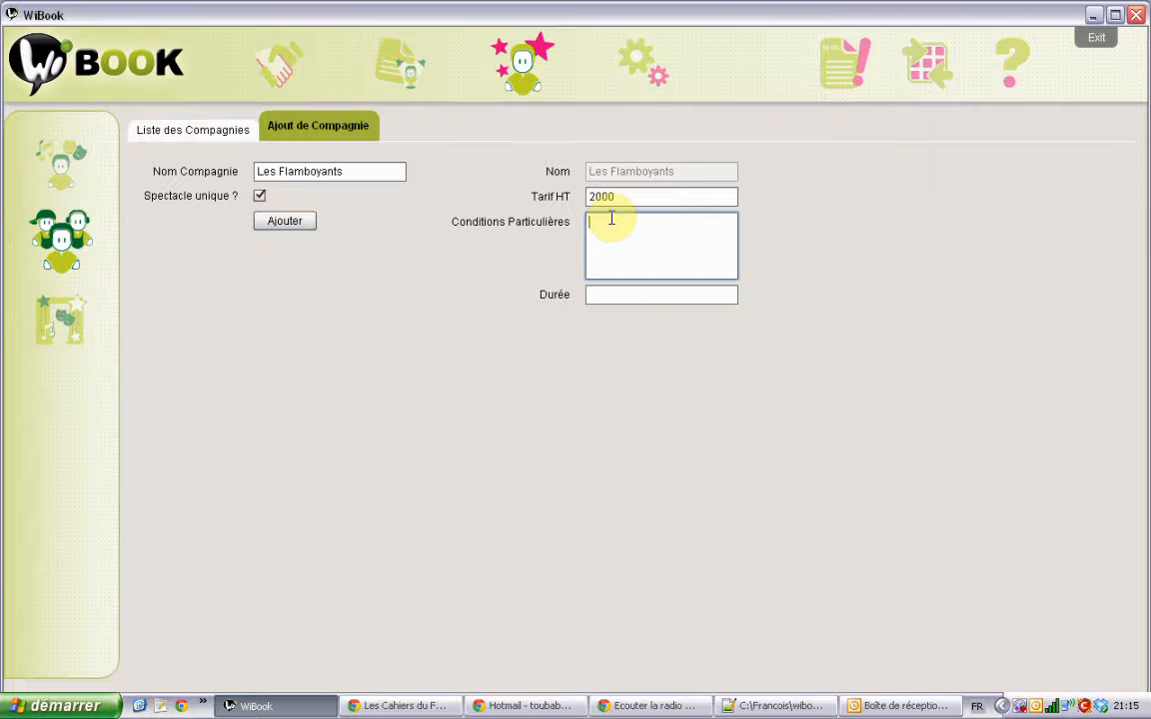
{"action": "type", "text": "+ frais"}
{"action": "left_click", "coordinate": [644, 291]}
{"action": "type", "text": "1"}
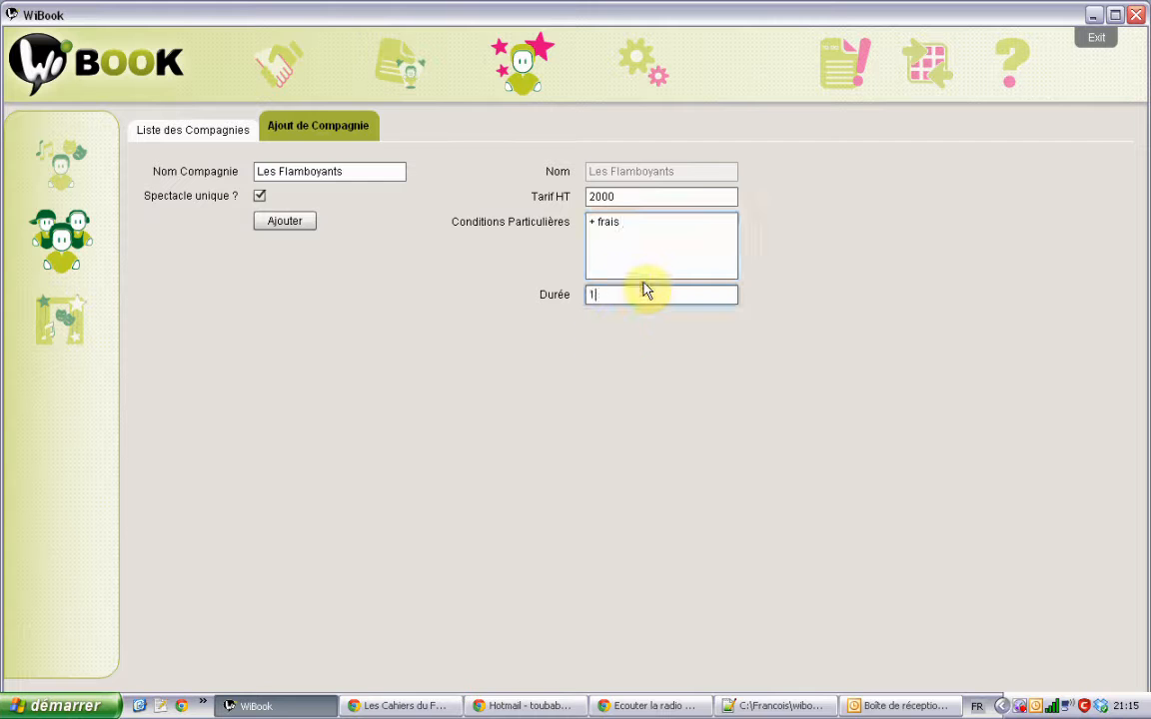
{"action": "type", "text": "h33"}
{"action": "key", "text": "BackSpace"}
{"action": "type", "text": "0"}
Step: Add Les Flamboyants and its show to the database, then open the shows list
{"action": "left_click", "coordinate": [296, 222]}
{"action": "left_click", "coordinate": [380, 169]}
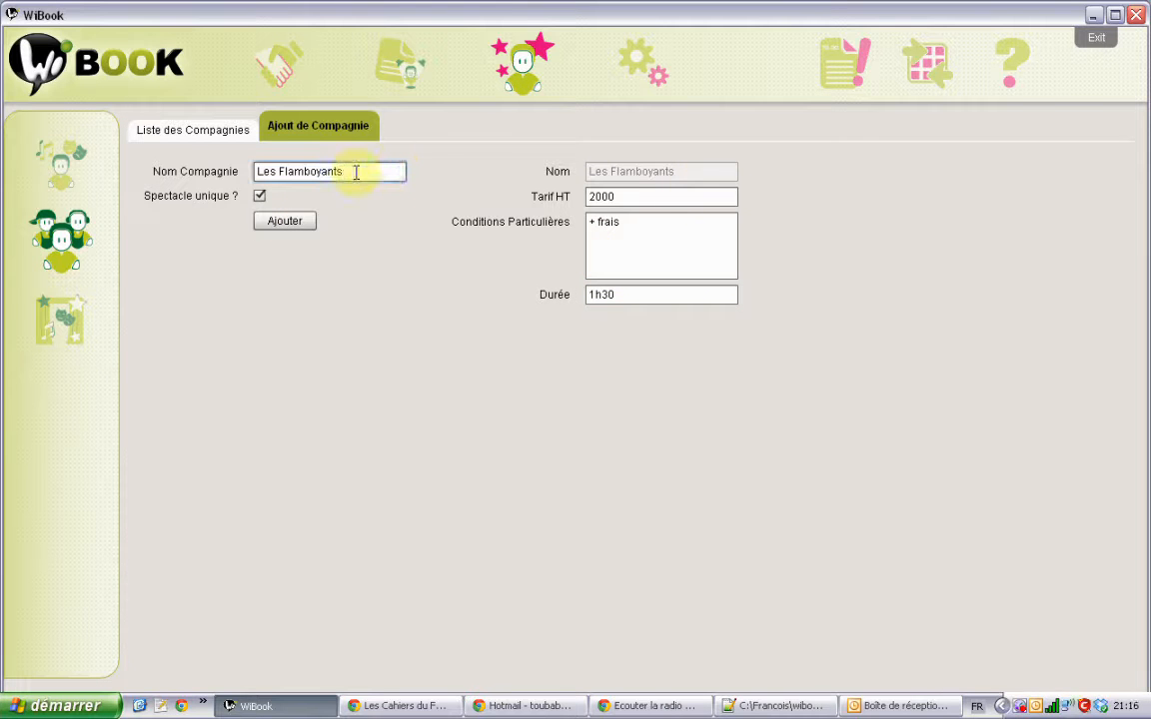
{"action": "left_click", "coordinate": [279, 225]}
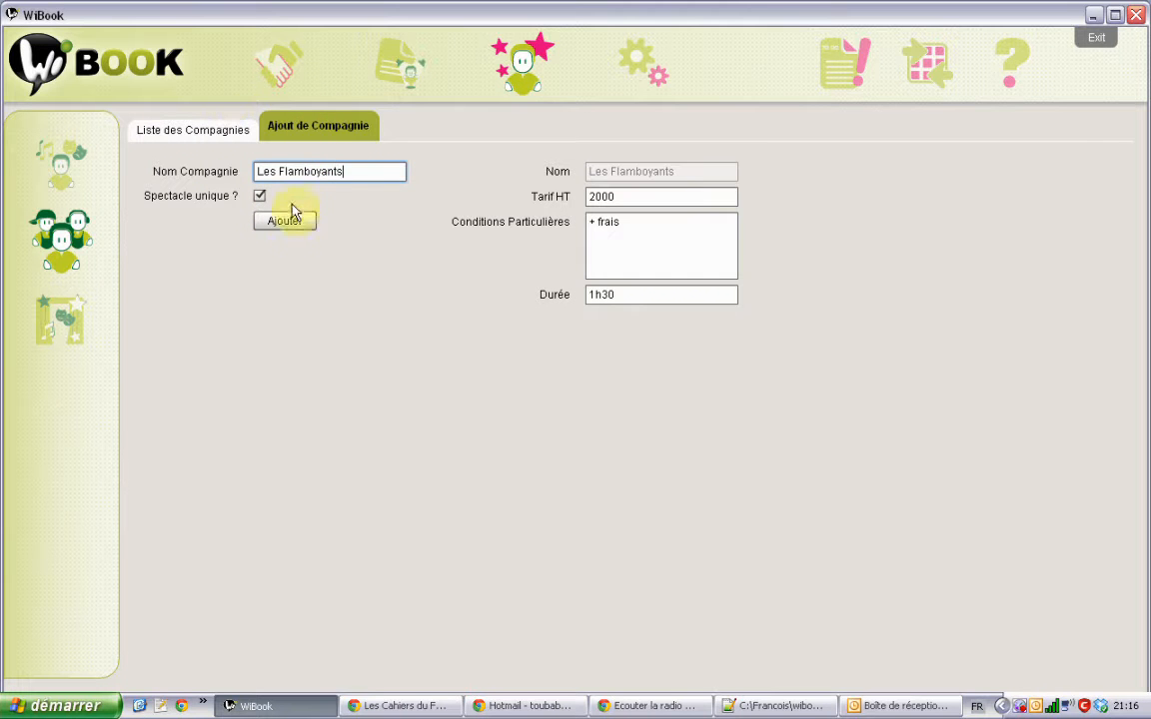
{"action": "left_click", "coordinate": [286, 221]}
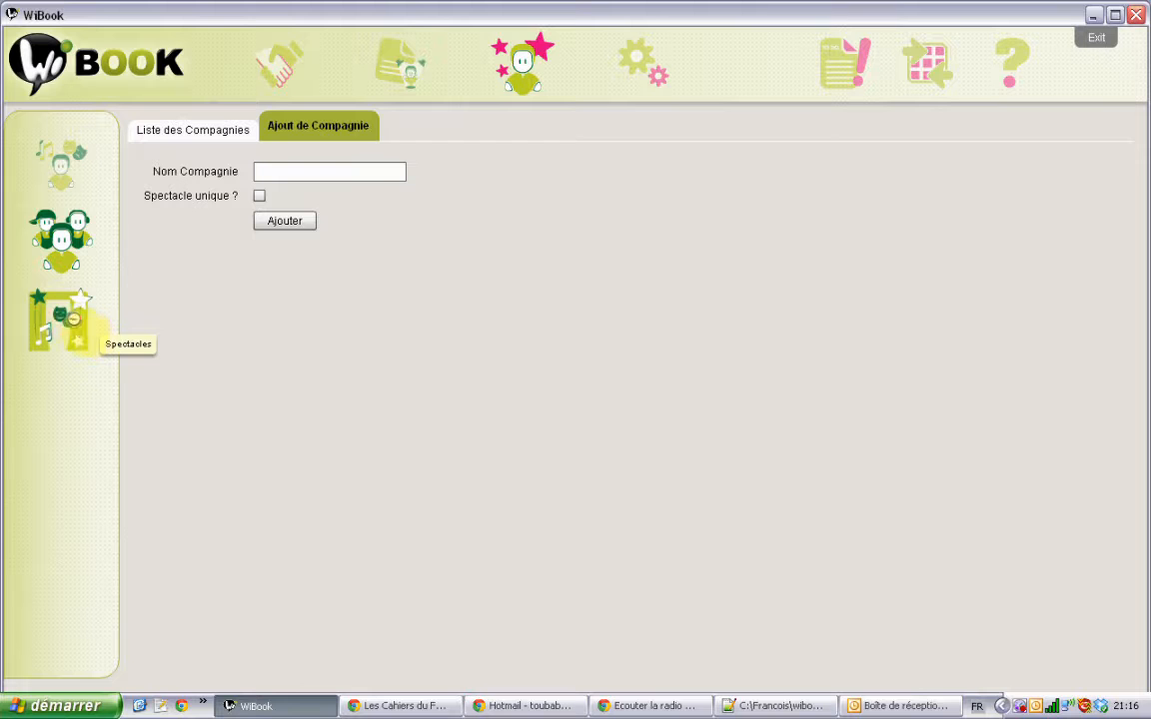
{"action": "left_click", "coordinate": [71, 328]}
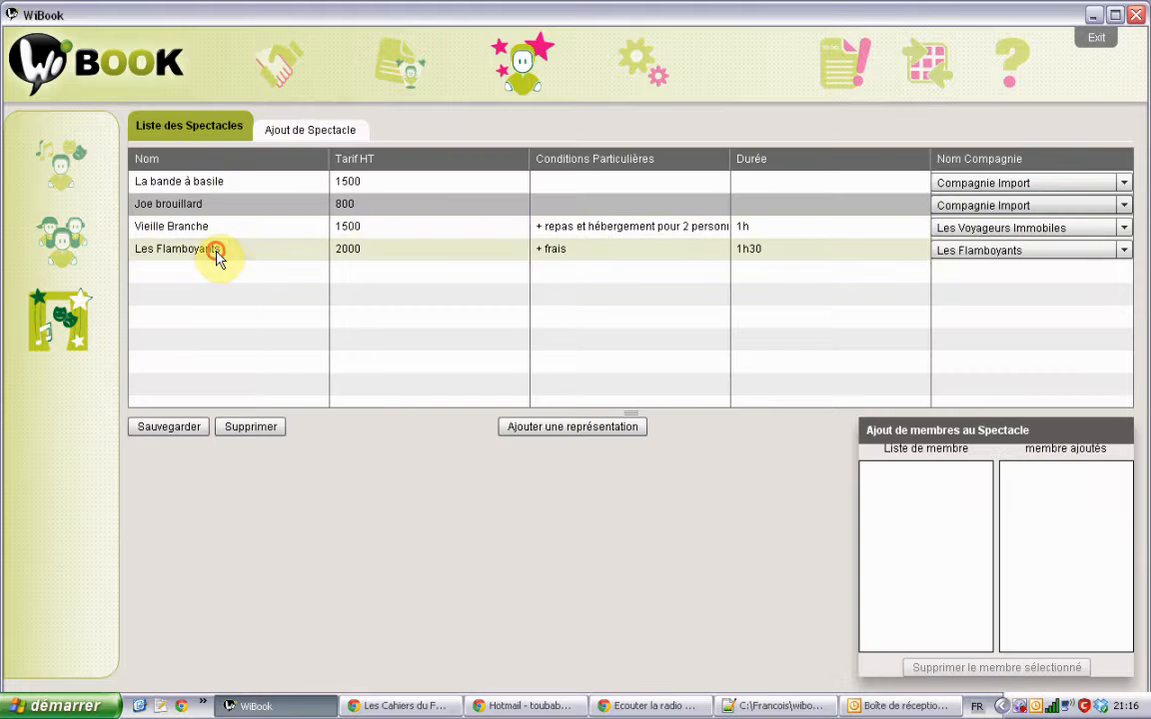
Step: Inspect the Les Flamboyants show row, then switch to the members section
{"action": "double_click", "coordinate": [219, 255]}
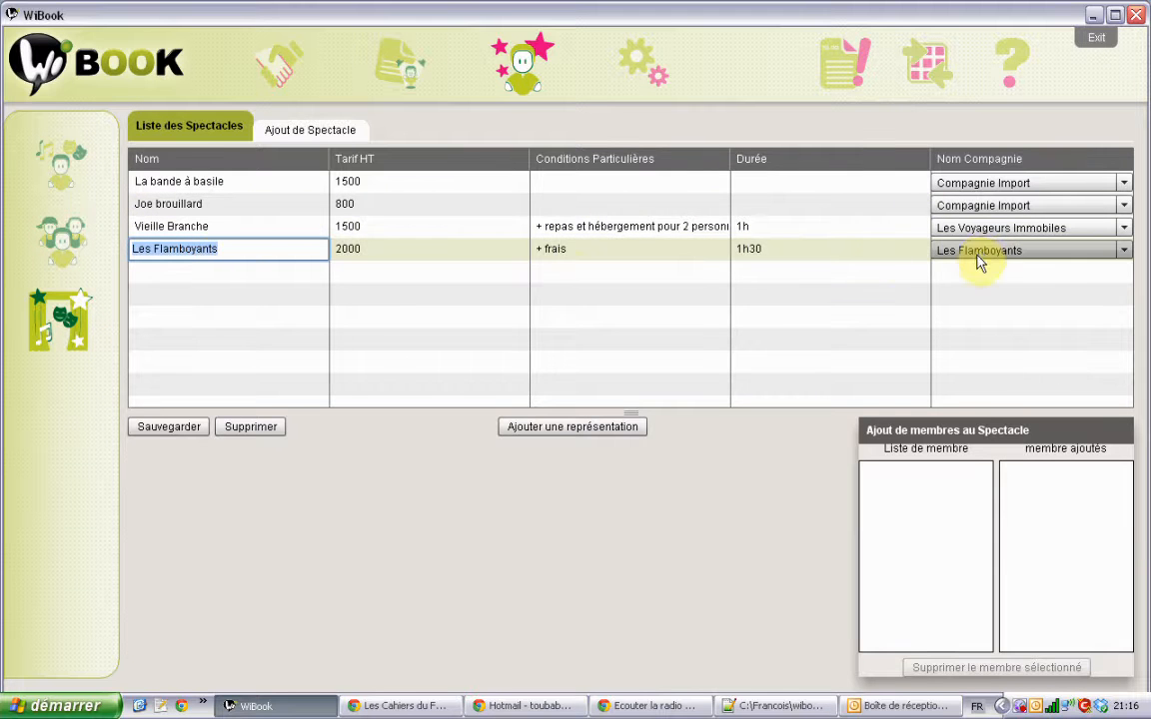
{"action": "left_click", "coordinate": [478, 517]}
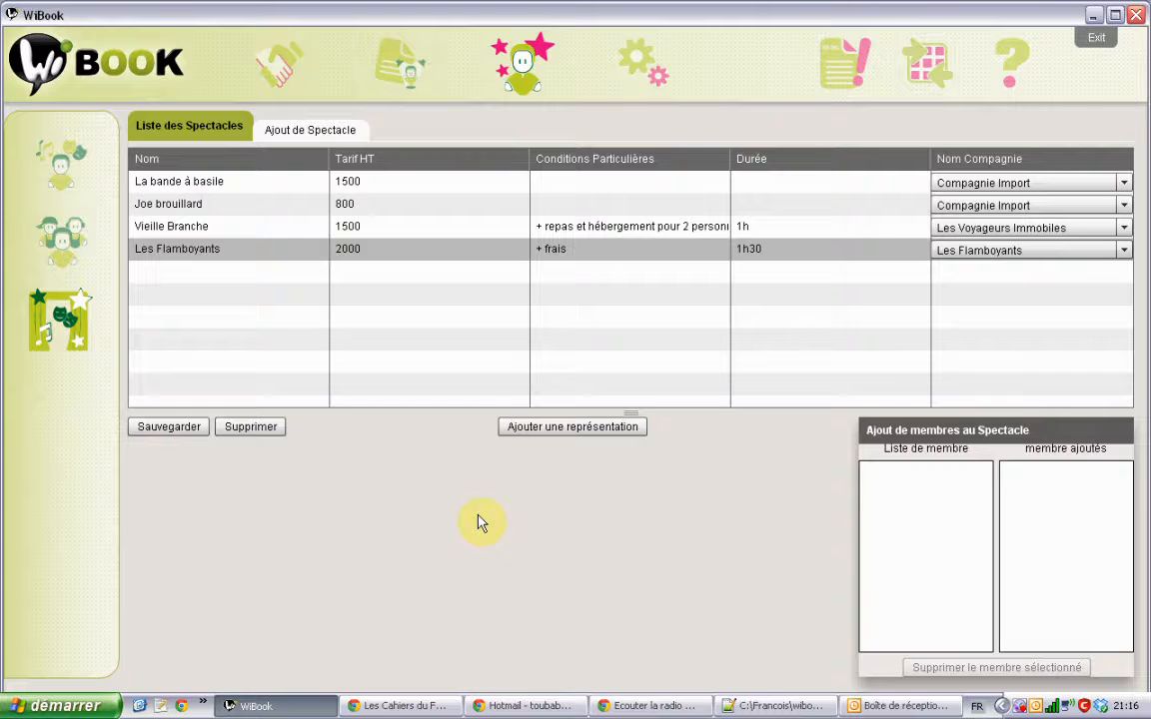
{"action": "left_click", "coordinate": [62, 176]}
Step: Open the add-member form and enter the member's surname and first name
{"action": "left_click", "coordinate": [318, 136]}
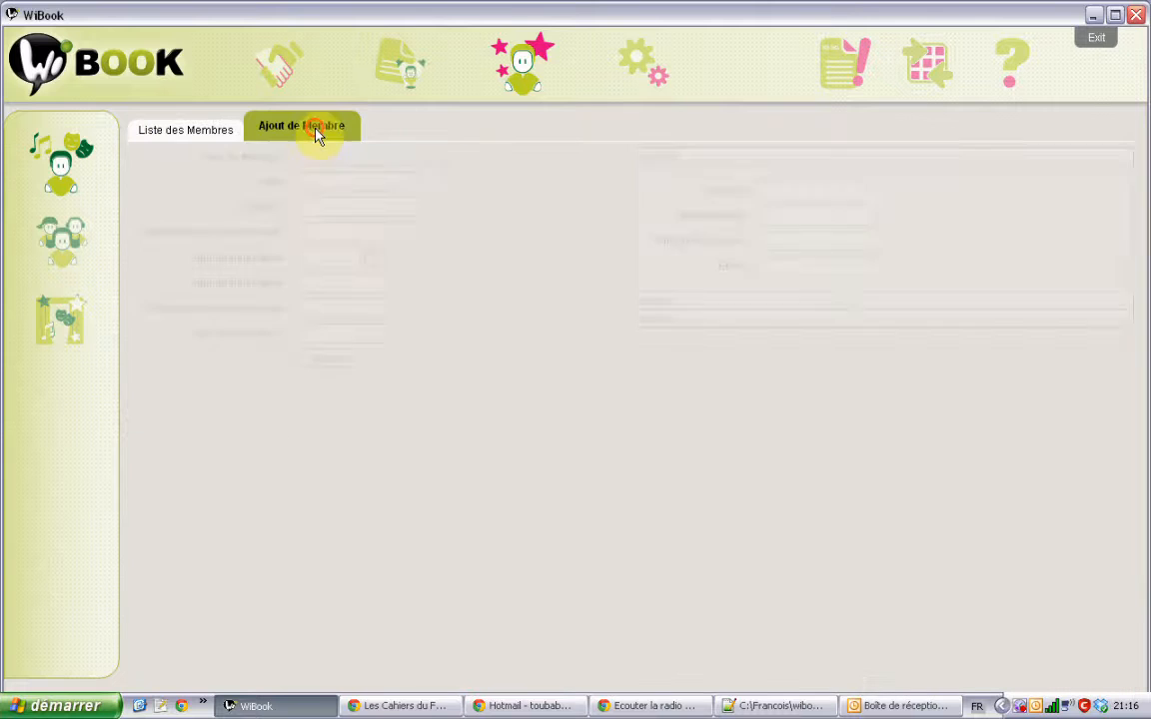
{"action": "left_click", "coordinate": [329, 180]}
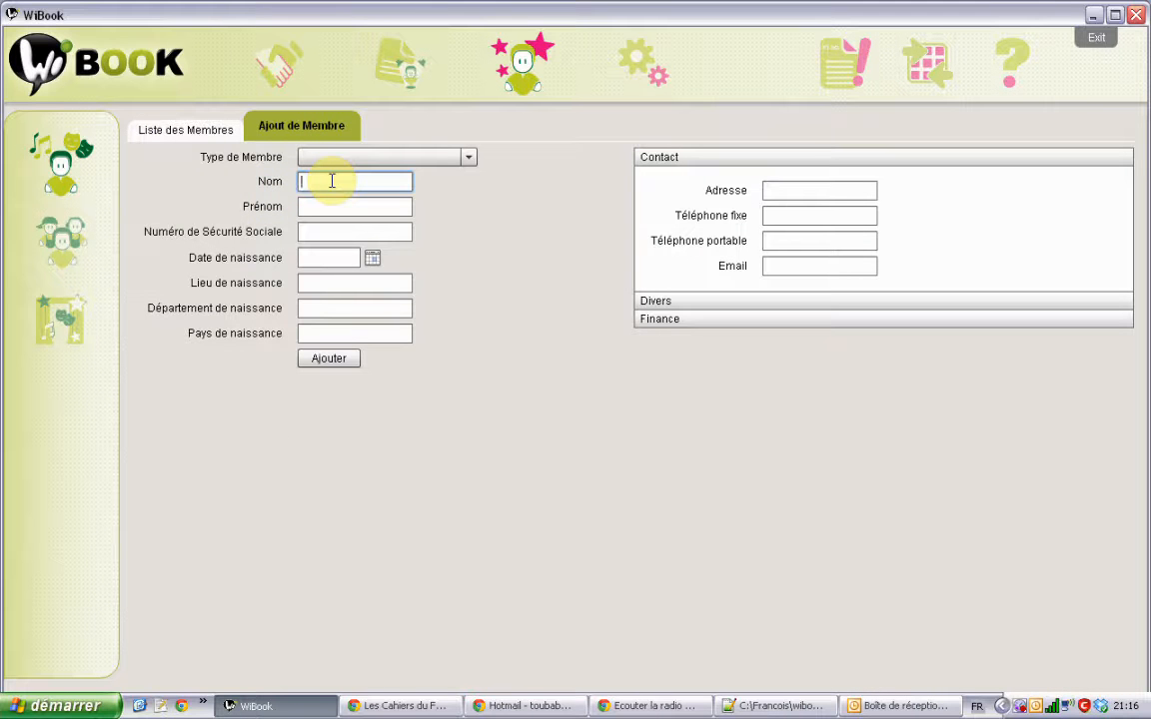
{"action": "key", "text": "Tab"}
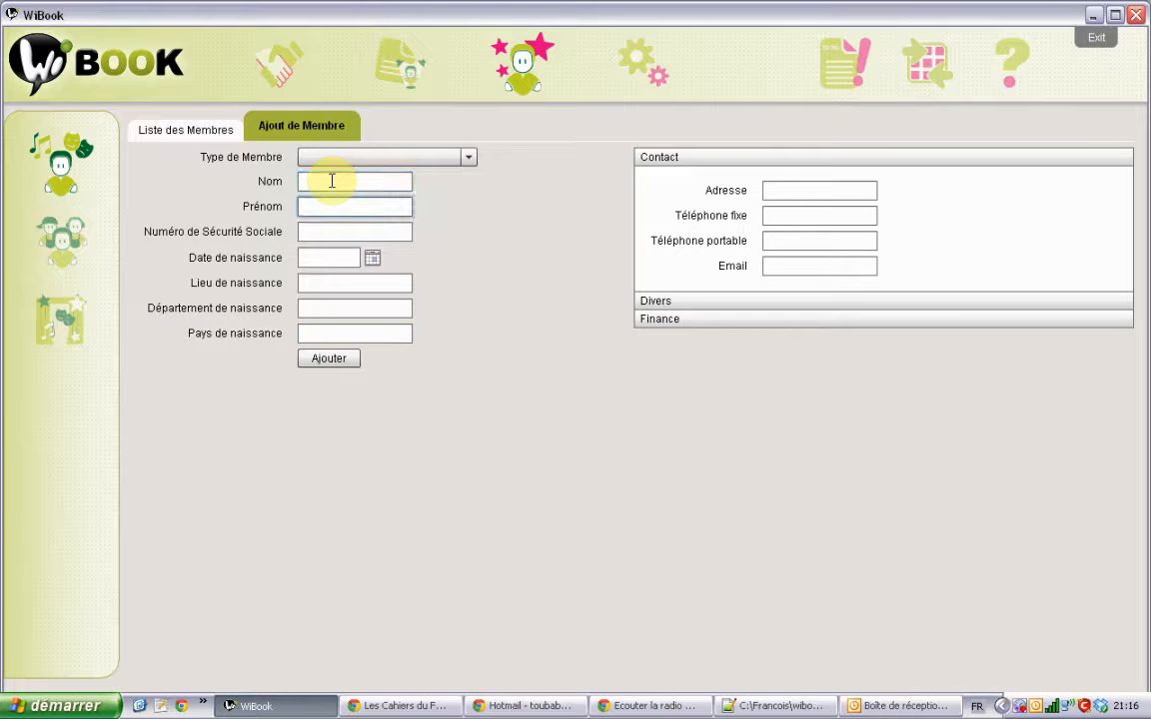
{"action": "type", "text": "M"}
{"action": "key", "text": "BackSpace"}
{"action": "type", "text": "aga"}
{"action": "key", "text": "BackSpace"}
{"action": "key", "text": "BackSpace"}
{"action": "key", "text": "BackSpace"}
{"action": "key", "text": "BackSpace"}
{"action": "key", "text": "BackSpace"}
{"action": "left_click", "coordinate": [331, 181]}
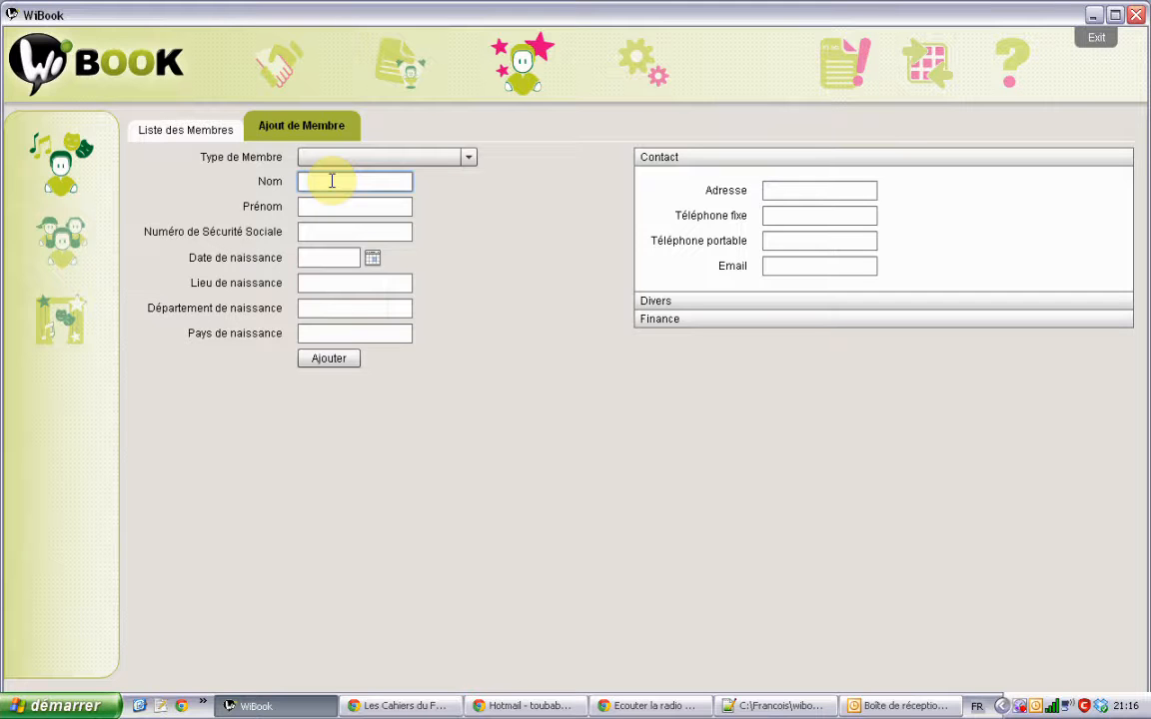
{"action": "key", "text": "Tab"}
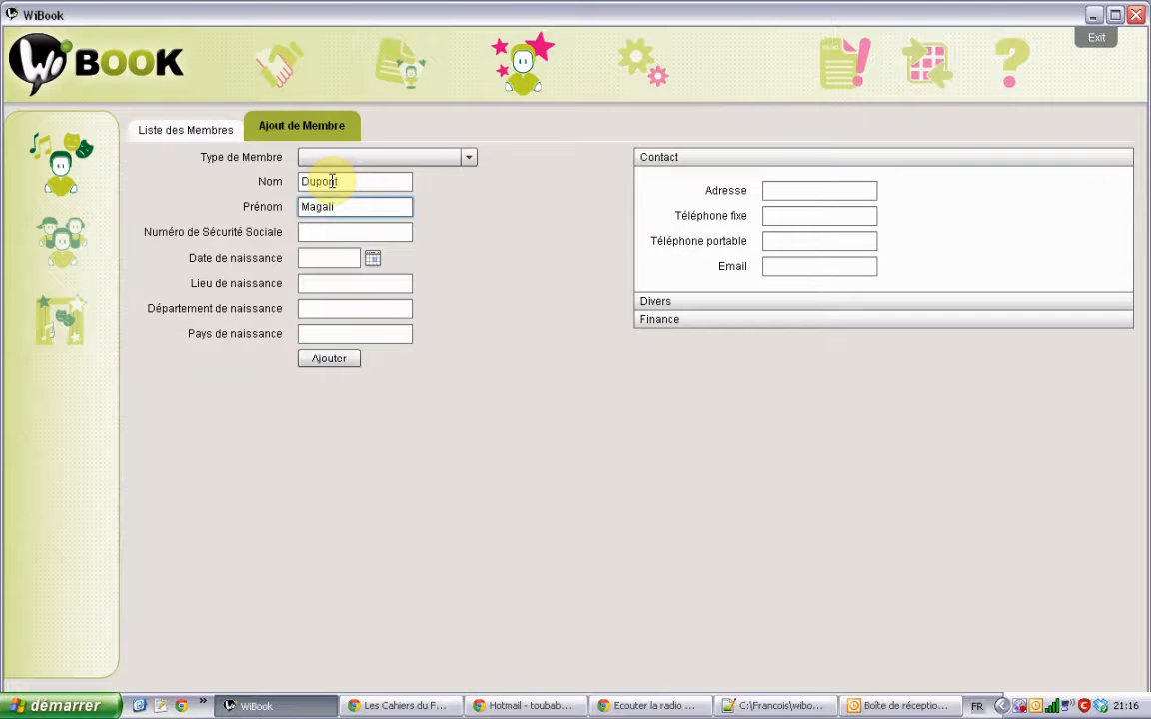
Step: Set the member type to Artiste
{"action": "left_click", "coordinate": [372, 158]}
{"action": "left_click", "coordinate": [361, 174]}
{"action": "left_click", "coordinate": [334, 233]}
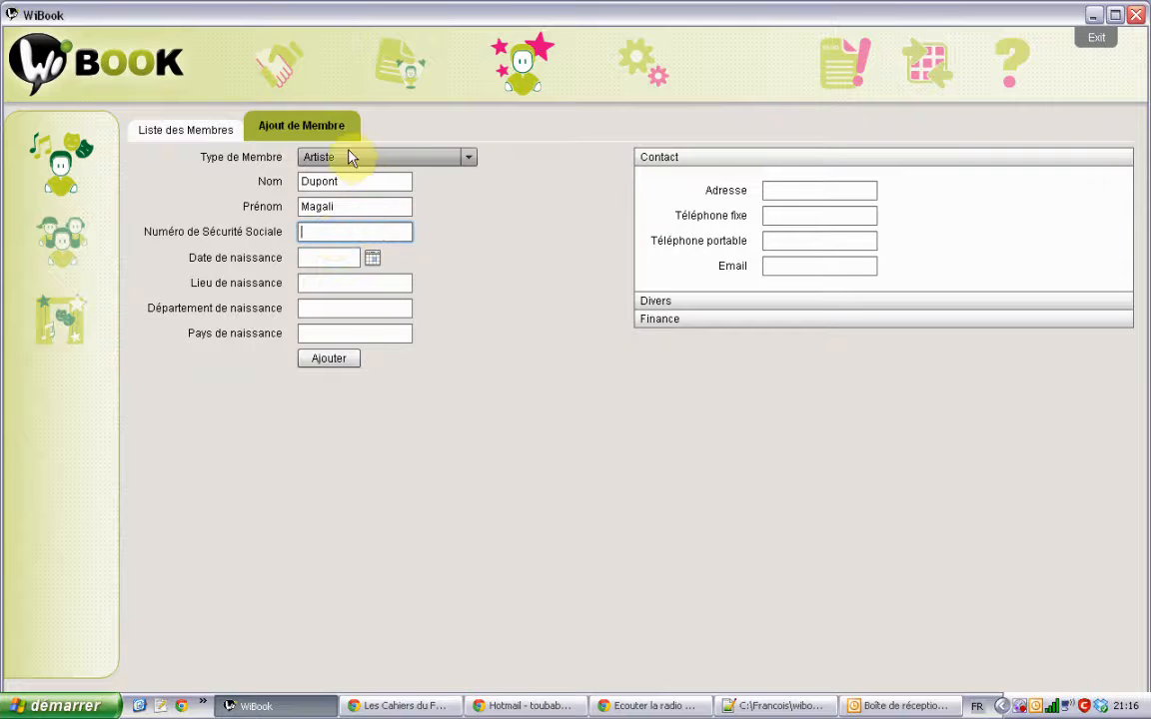
{"action": "left_click", "coordinate": [467, 158]}
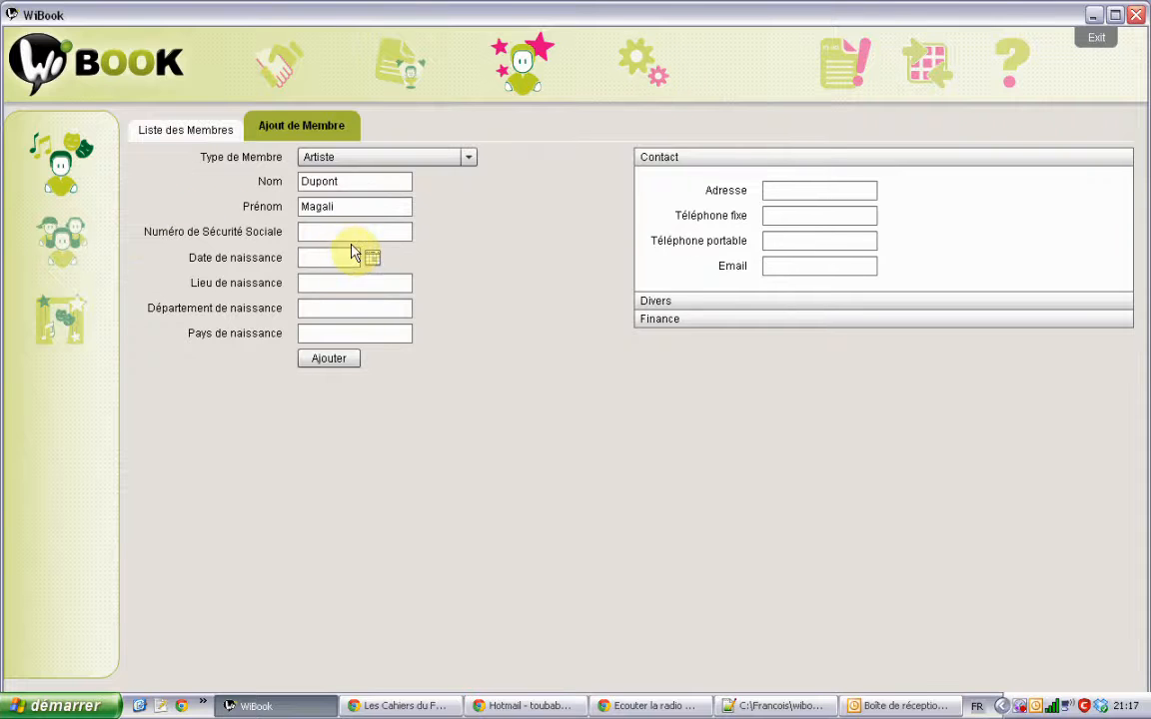
{"action": "left_click", "coordinate": [355, 233]}
Step: Pick 10 July 1974 as the birth date in the Date de naissance calendar
{"action": "left_click", "coordinate": [374, 259]}
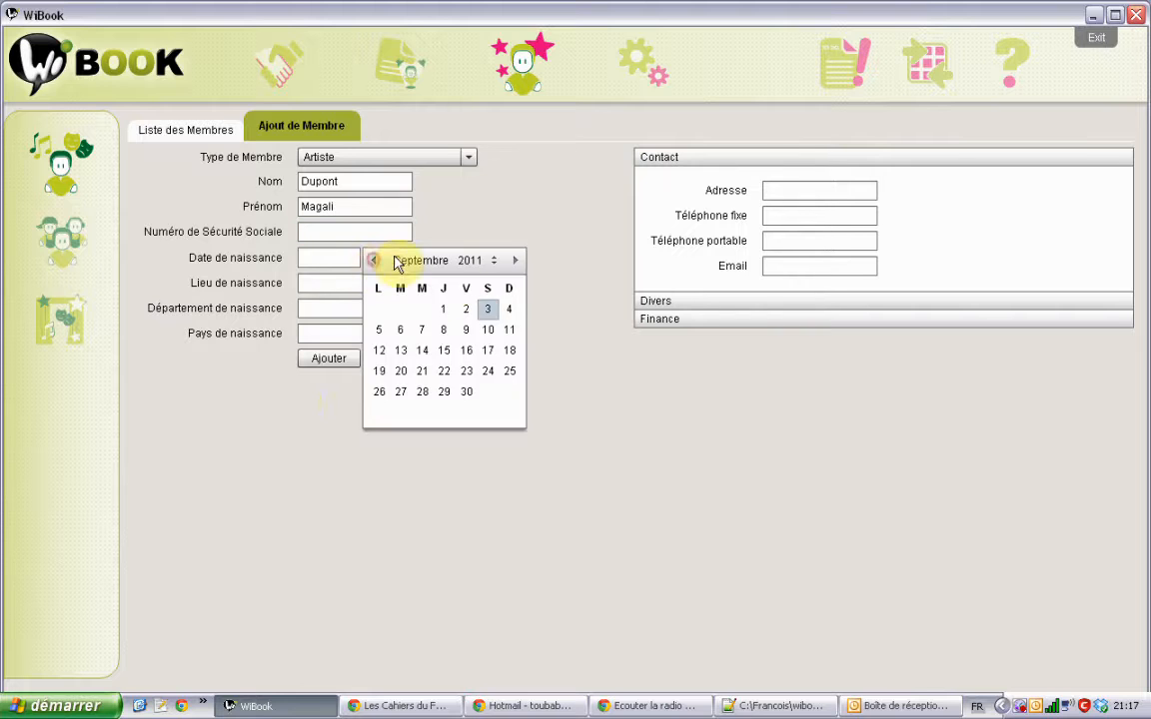
{"action": "left_click", "coordinate": [253, 448]}
{"action": "left_click", "coordinate": [372, 259]}
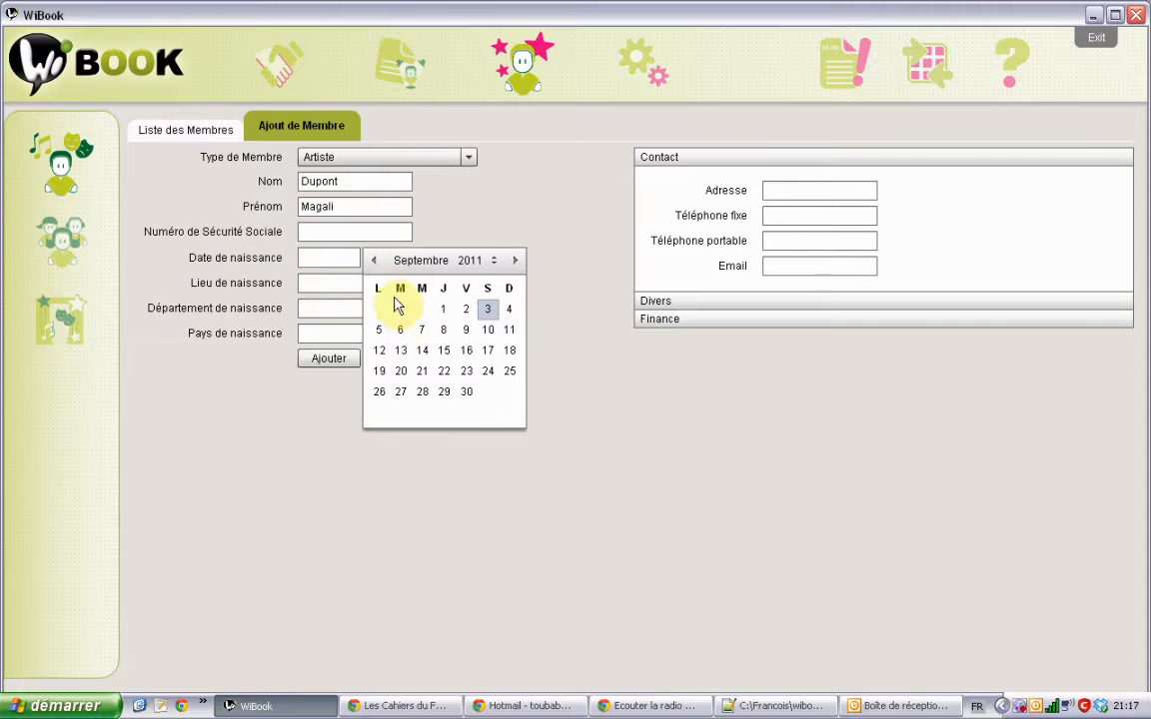
{"action": "left_click", "coordinate": [373, 260]}
{"action": "left_click", "coordinate": [373, 260]}
{"action": "left_click", "coordinate": [373, 260]}
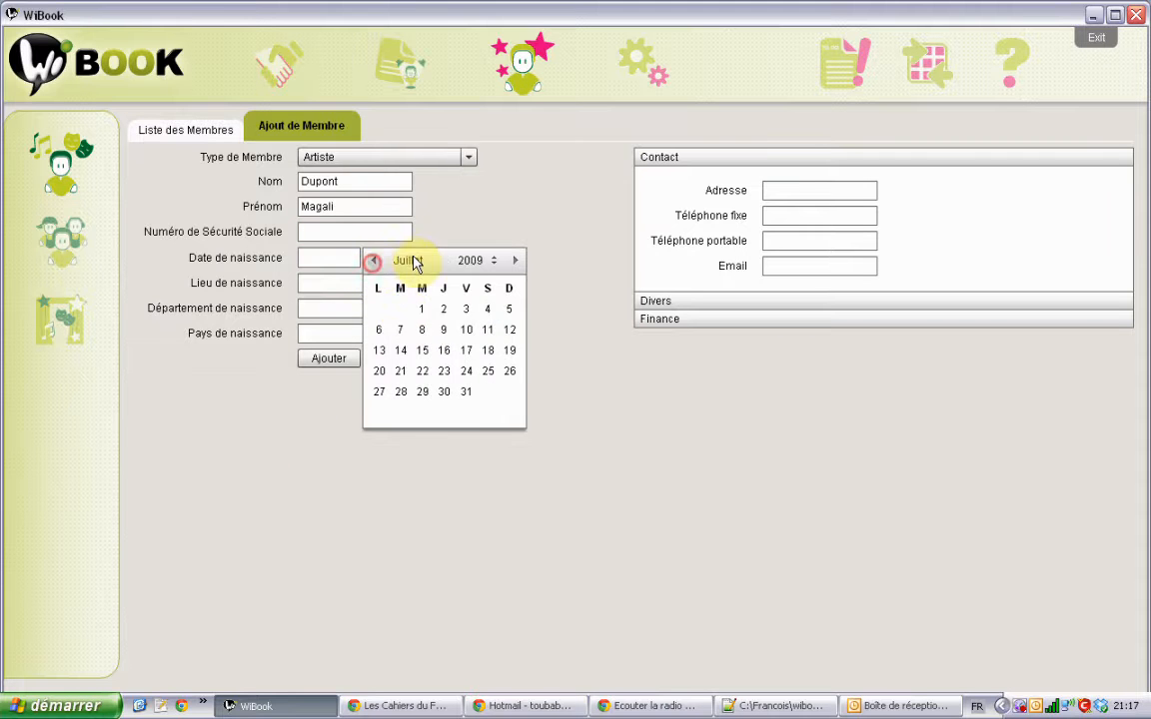
{"action": "left_click", "coordinate": [493, 264]}
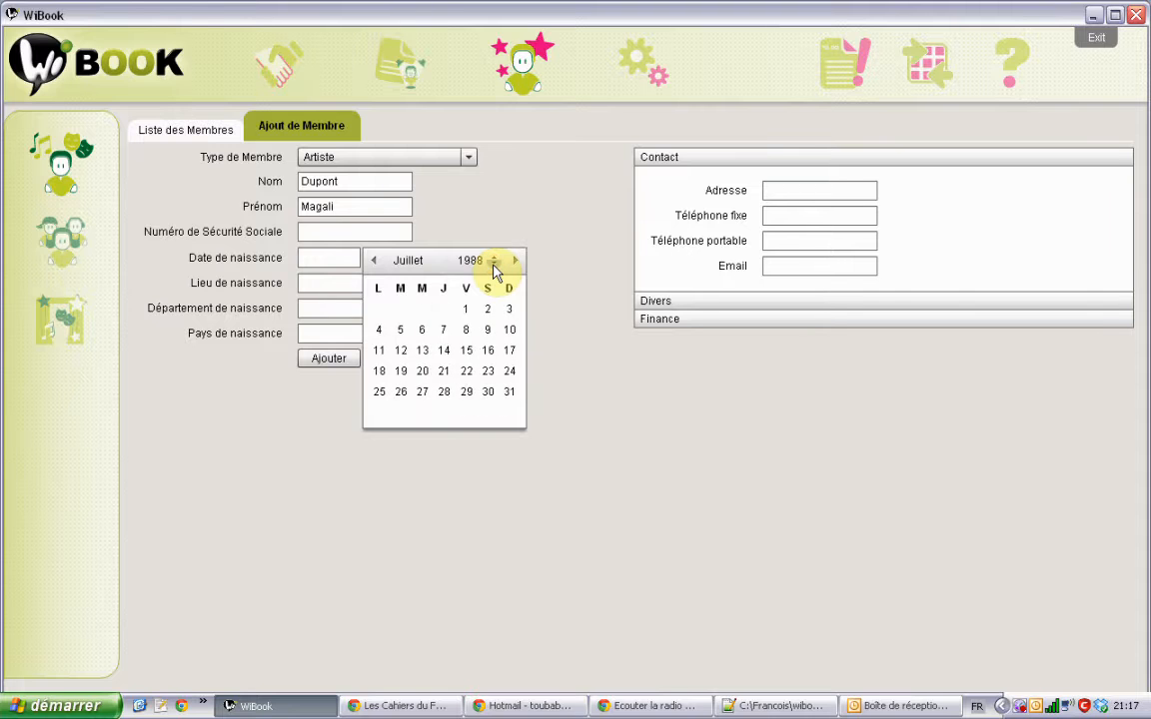
{"action": "left_click", "coordinate": [425, 338]}
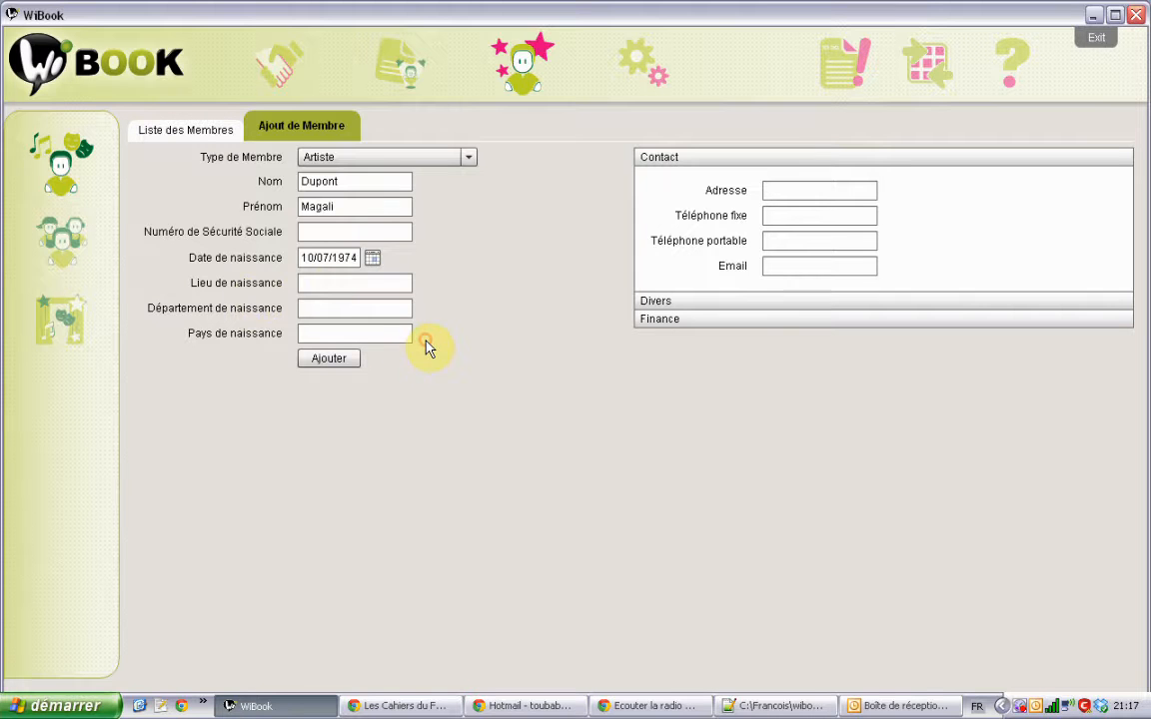
Step: Step through the birthplace, birth department, birth country and social security number fields
{"action": "left_click", "coordinate": [337, 283]}
{"action": "left_click", "coordinate": [338, 308]}
{"action": "left_click", "coordinate": [342, 332]}
{"action": "left_click", "coordinate": [349, 308]}
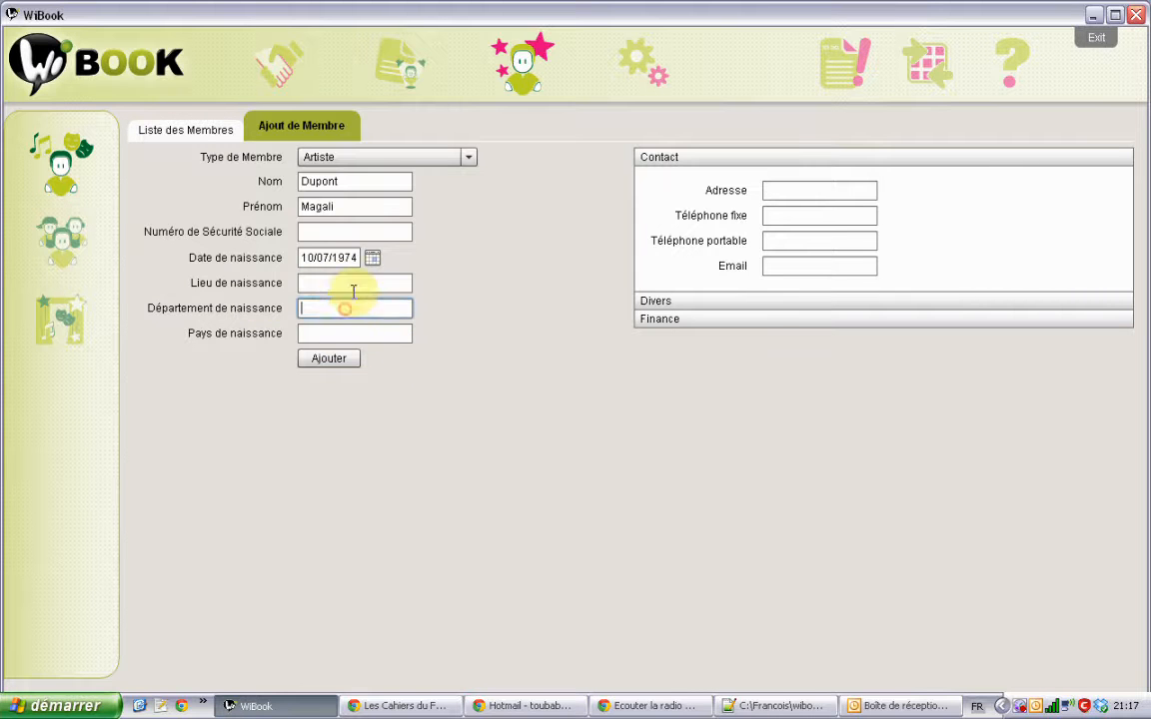
{"action": "left_click", "coordinate": [354, 282]}
{"action": "left_click", "coordinate": [369, 230]}
{"action": "left_click", "coordinate": [349, 282]}
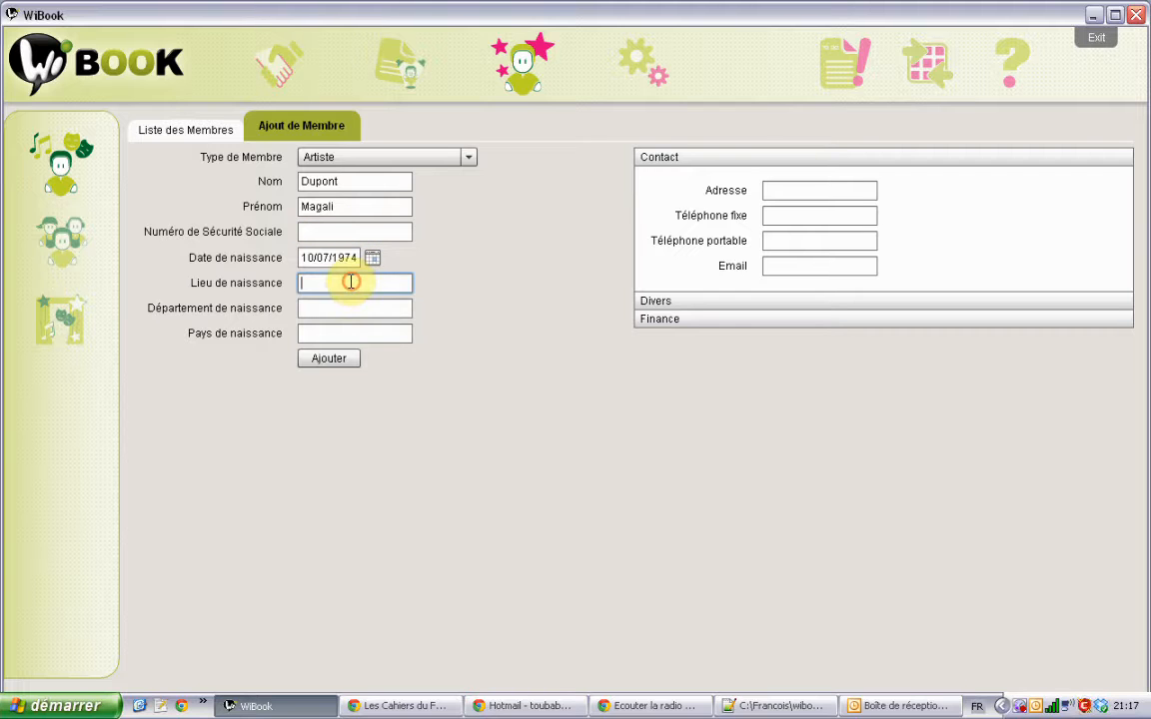
{"action": "left_click", "coordinate": [350, 309]}
{"action": "left_click", "coordinate": [347, 332]}
{"action": "left_click", "coordinate": [354, 308]}
{"action": "left_click", "coordinate": [373, 282]}
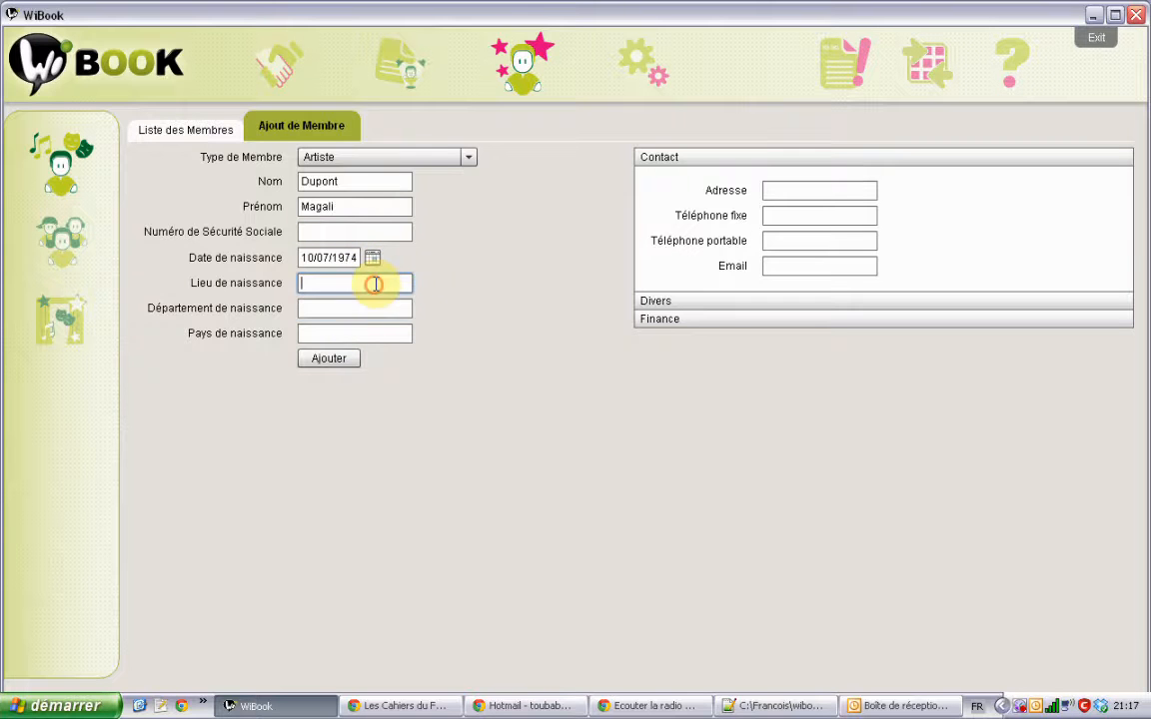
{"action": "left_click", "coordinate": [374, 310]}
{"action": "left_click", "coordinate": [376, 330]}
{"action": "left_click", "coordinate": [382, 307]}
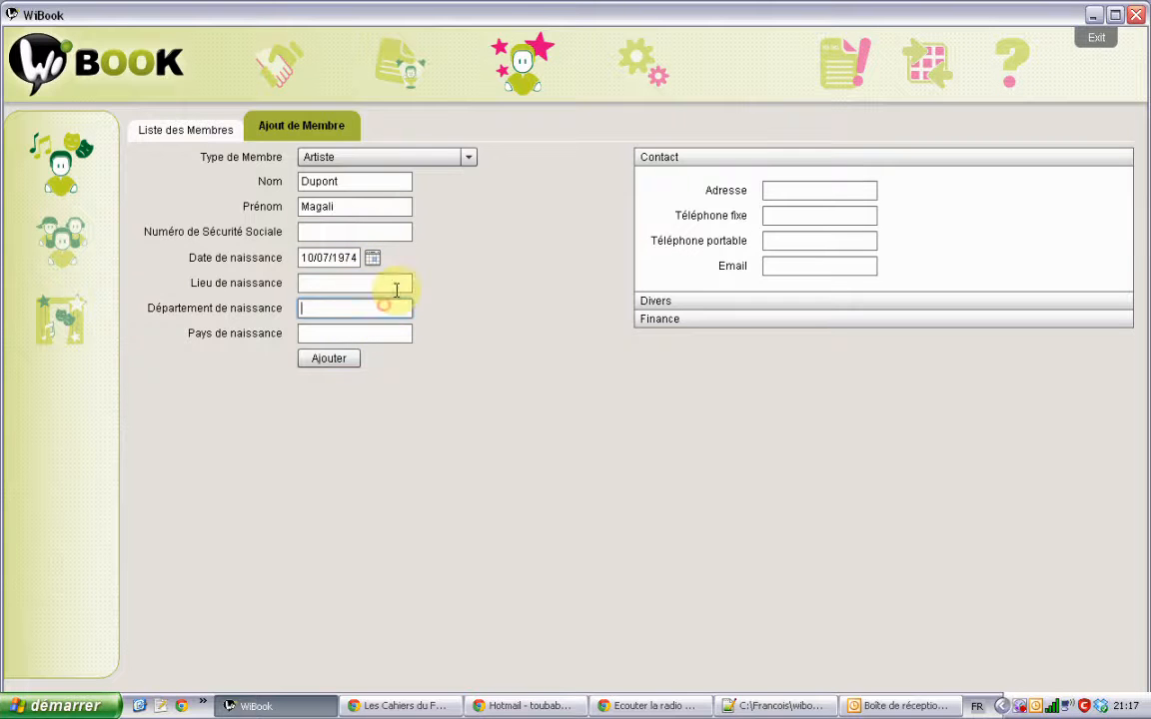
{"action": "left_click", "coordinate": [392, 286]}
{"action": "left_click", "coordinate": [390, 231]}
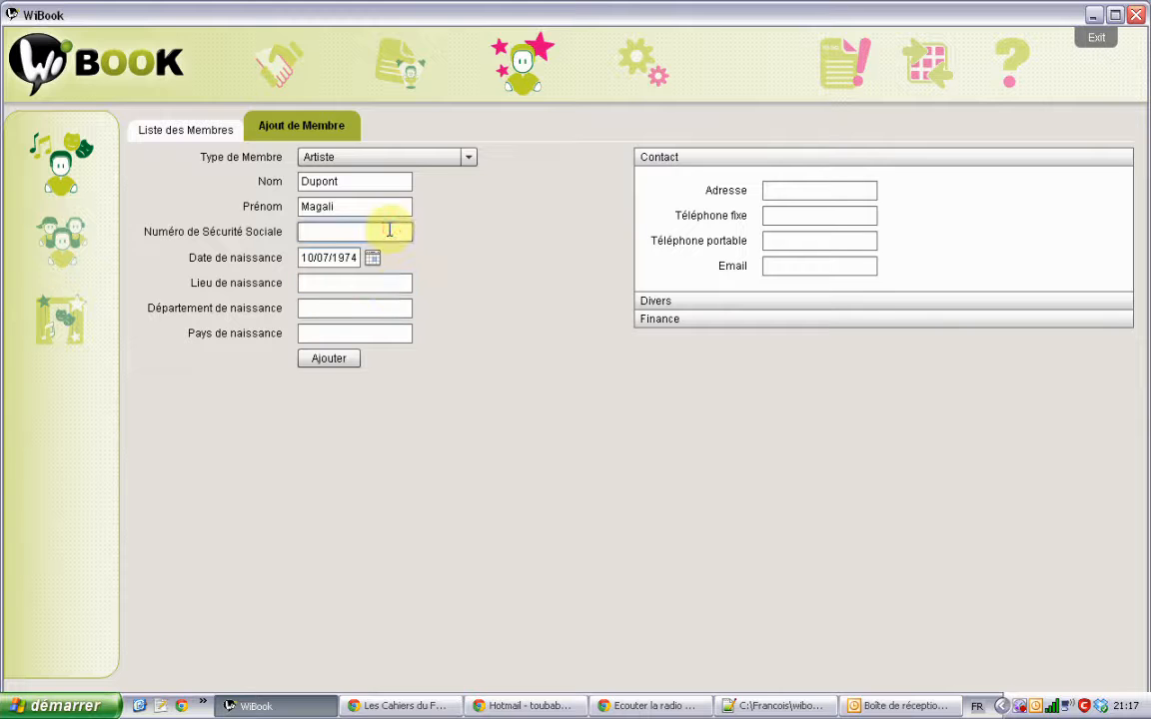
Step: Move through the address and e-mail fields and reveal the Divers details
{"action": "left_click", "coordinate": [805, 188]}
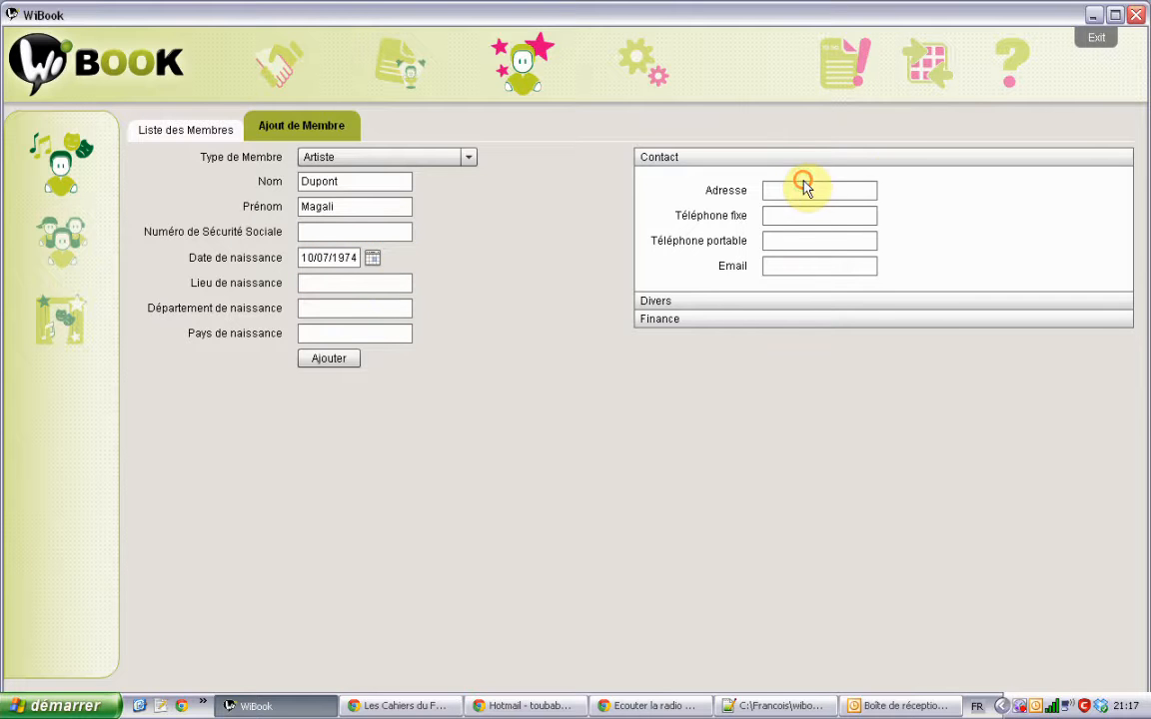
{"action": "left_click", "coordinate": [796, 262]}
{"action": "left_click", "coordinate": [693, 303]}
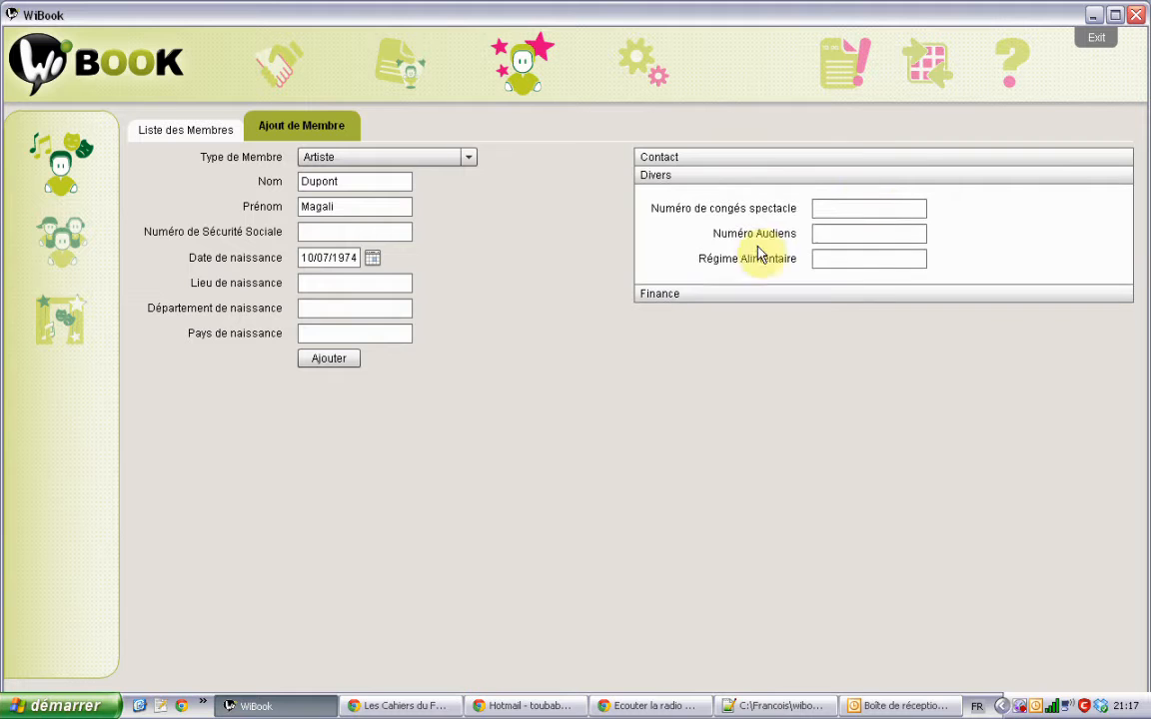
Step: Expand the Divers and Finance sections and enter Cachet net 150 and lunch allowance 10
{"action": "left_click", "coordinate": [867, 208]}
{"action": "left_click", "coordinate": [850, 235]}
{"action": "left_click", "coordinate": [843, 258]}
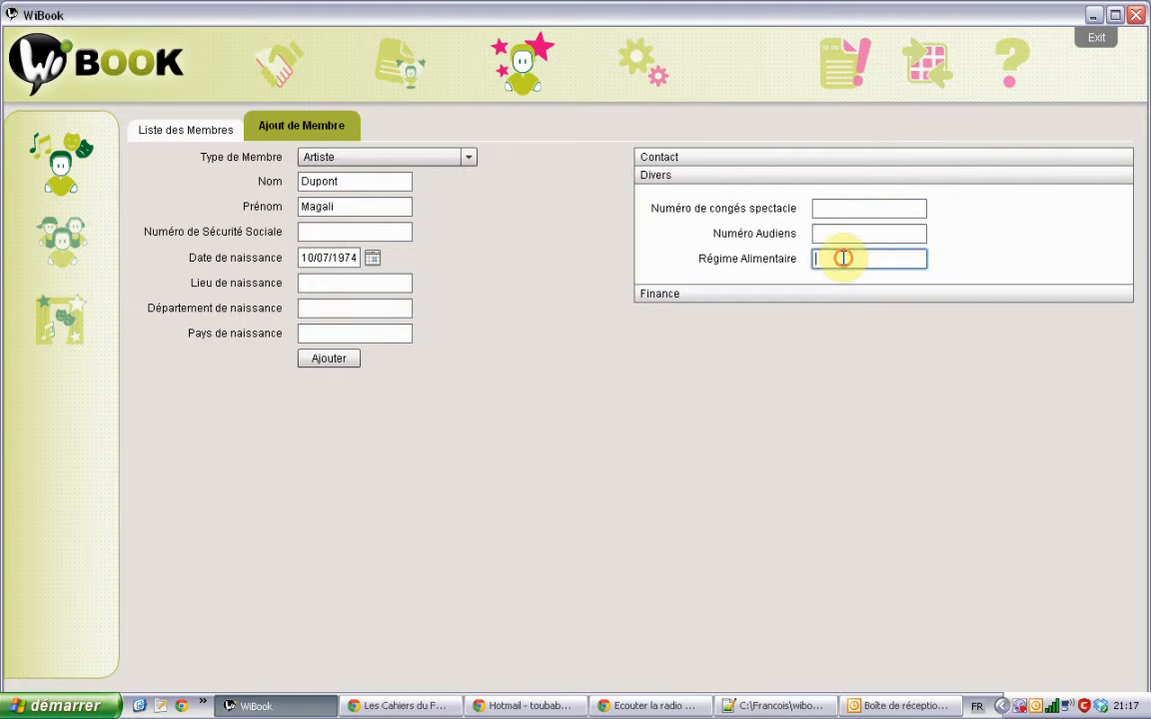
{"action": "left_click", "coordinate": [725, 294]}
{"action": "left_click", "coordinate": [830, 225]}
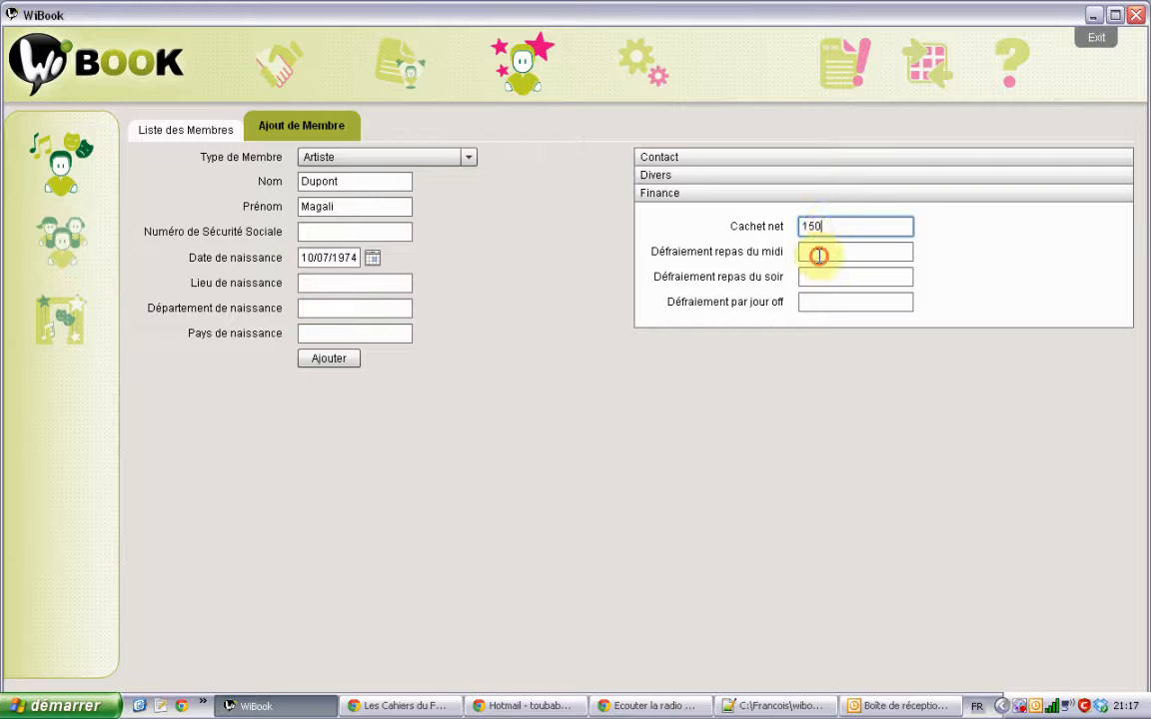
{"action": "left_click", "coordinate": [818, 254]}
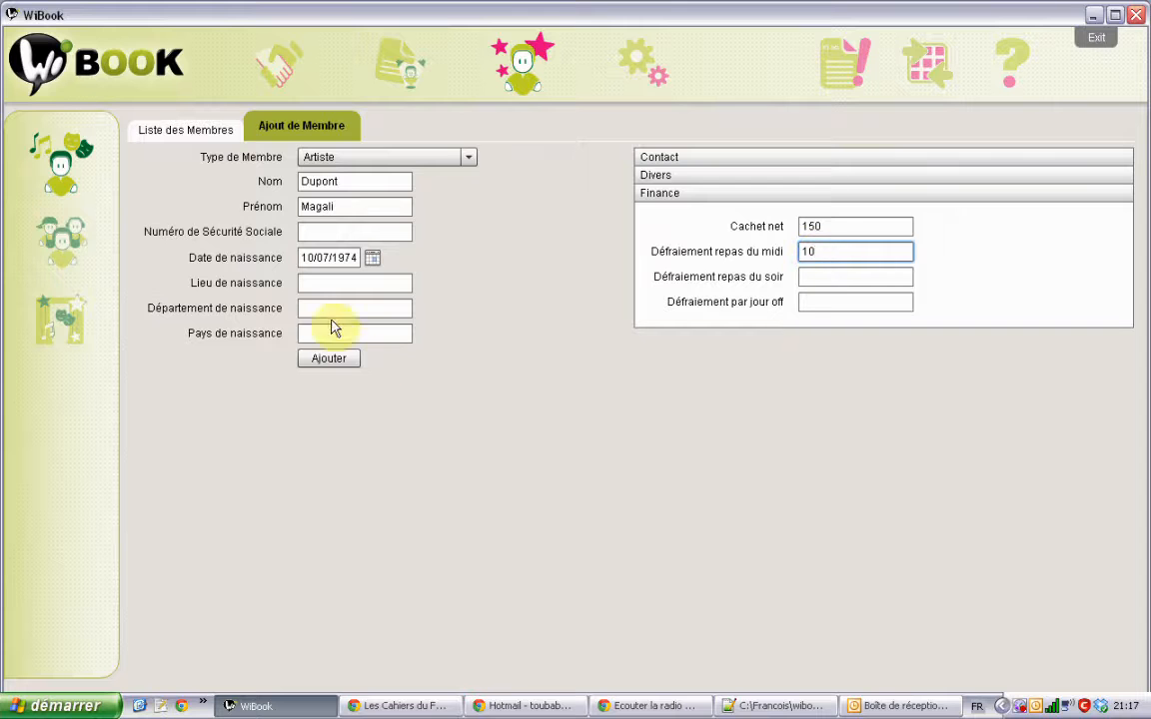
Step: Review the surname field and save the new Artiste member
{"action": "left_click", "coordinate": [329, 258]}
{"action": "left_click", "coordinate": [376, 182]}
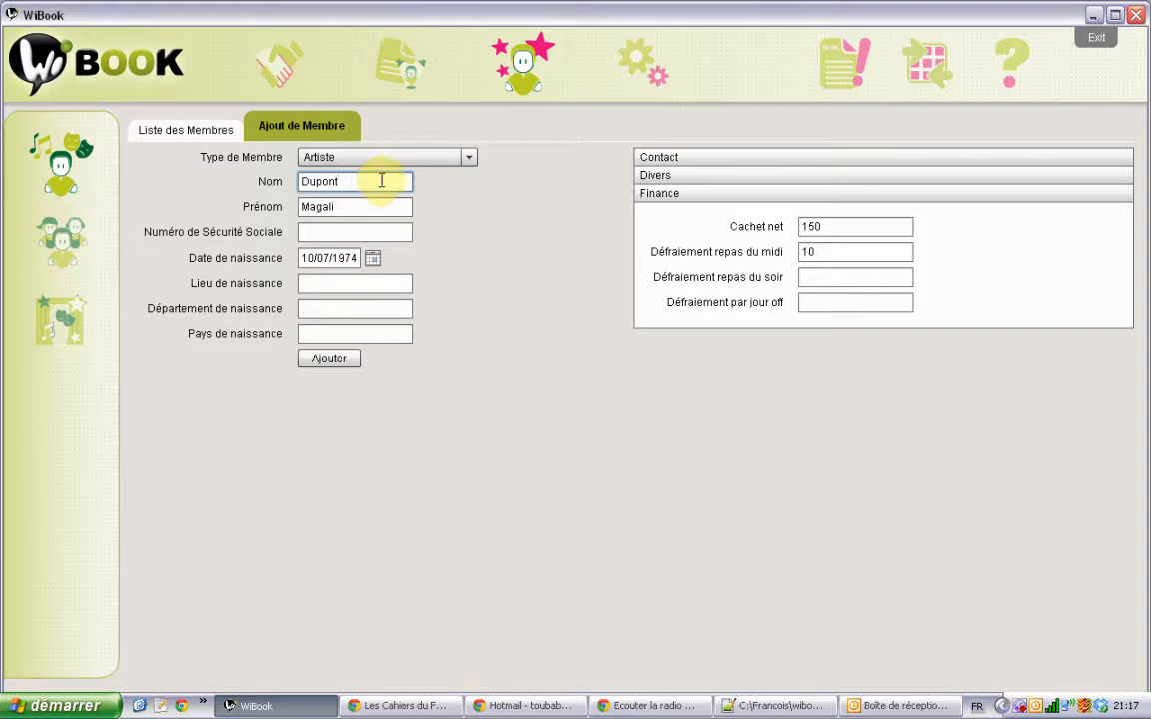
{"action": "left_click_drag", "start_coordinate": [378, 182], "coordinate": [292, 184]}
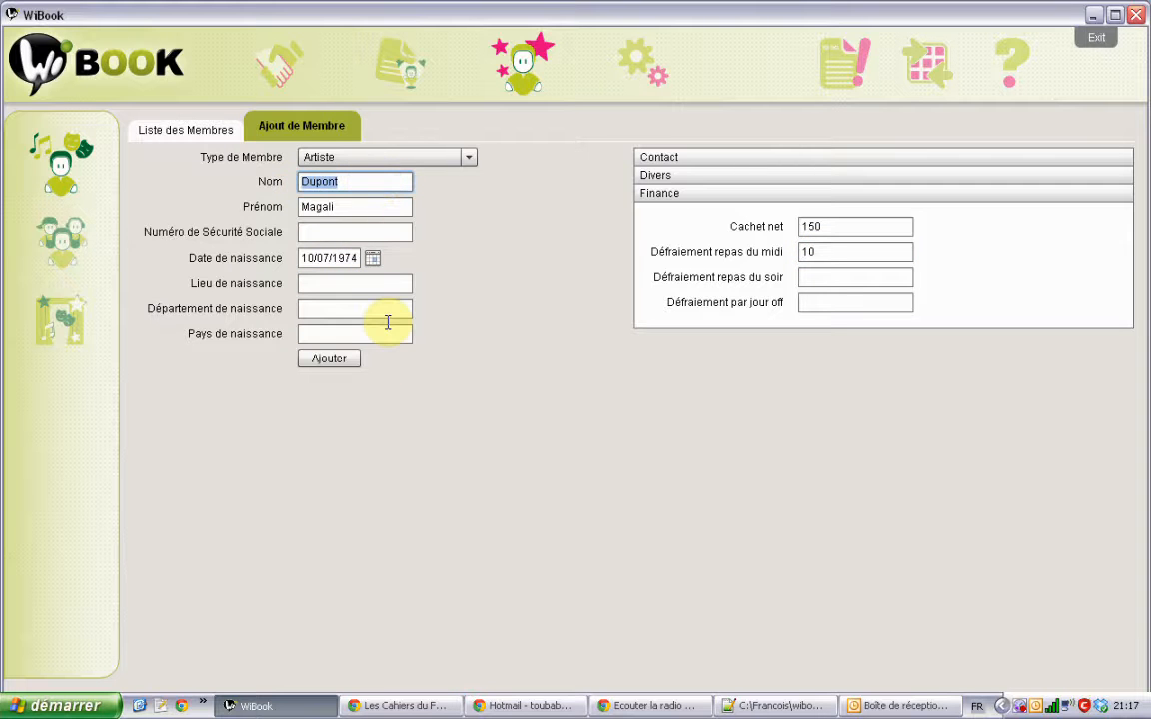
{"action": "left_click", "coordinate": [359, 180]}
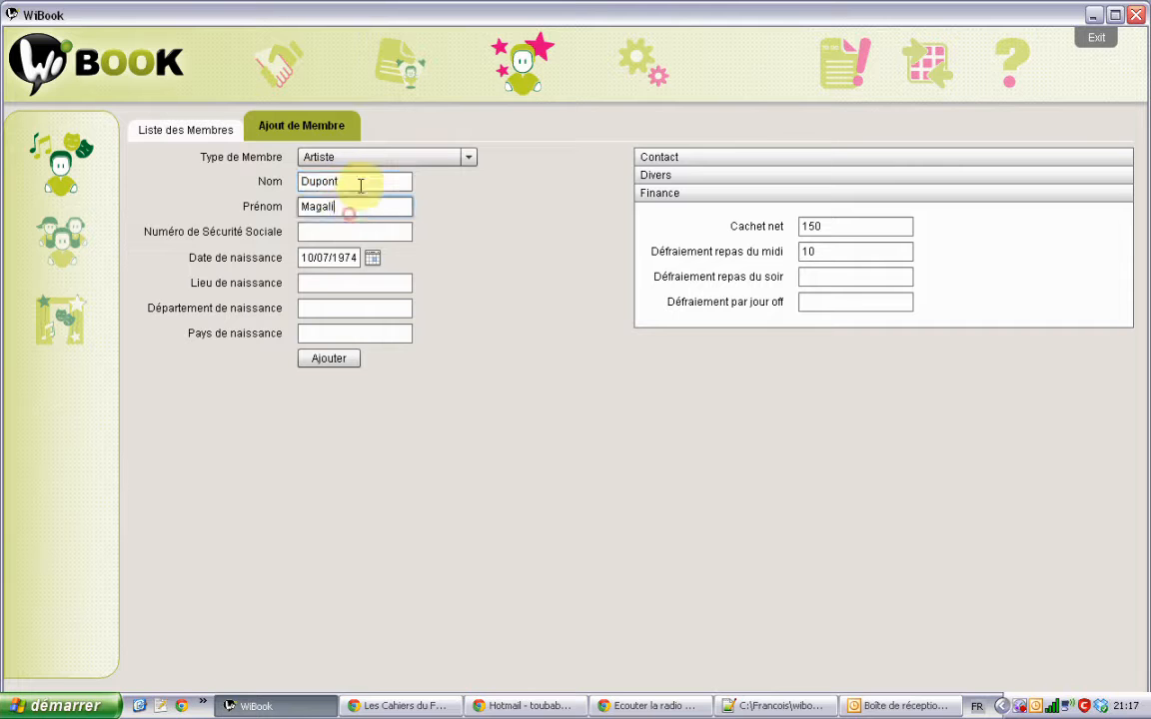
{"action": "left_click", "coordinate": [339, 362]}
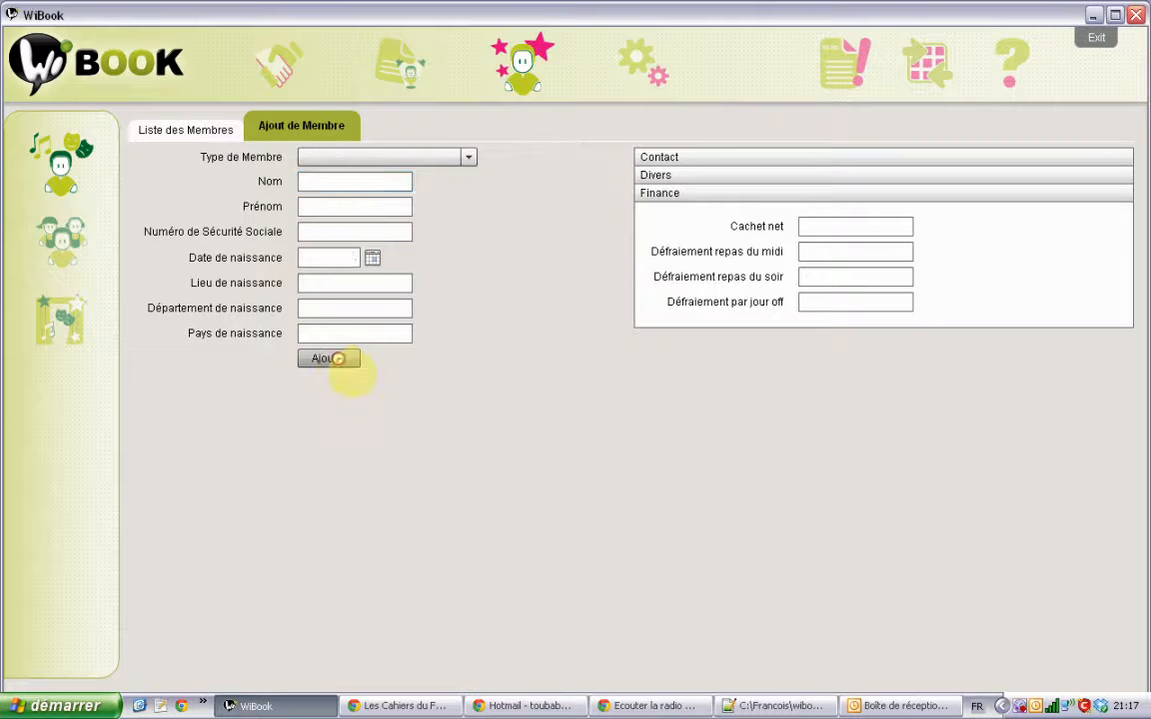
Step: On a blank add-member form, enter the surname and first name and choose Technicien Son
{"action": "left_click", "coordinate": [182, 131]}
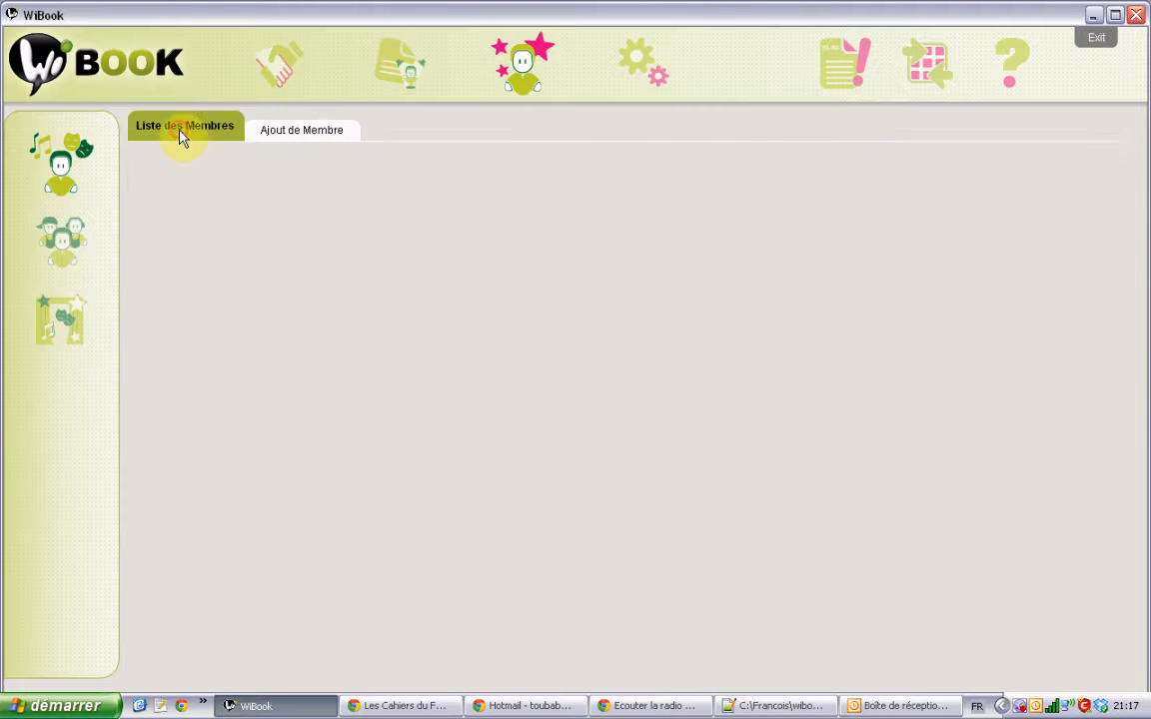
{"action": "left_click", "coordinate": [304, 131]}
{"action": "left_click", "coordinate": [310, 178]}
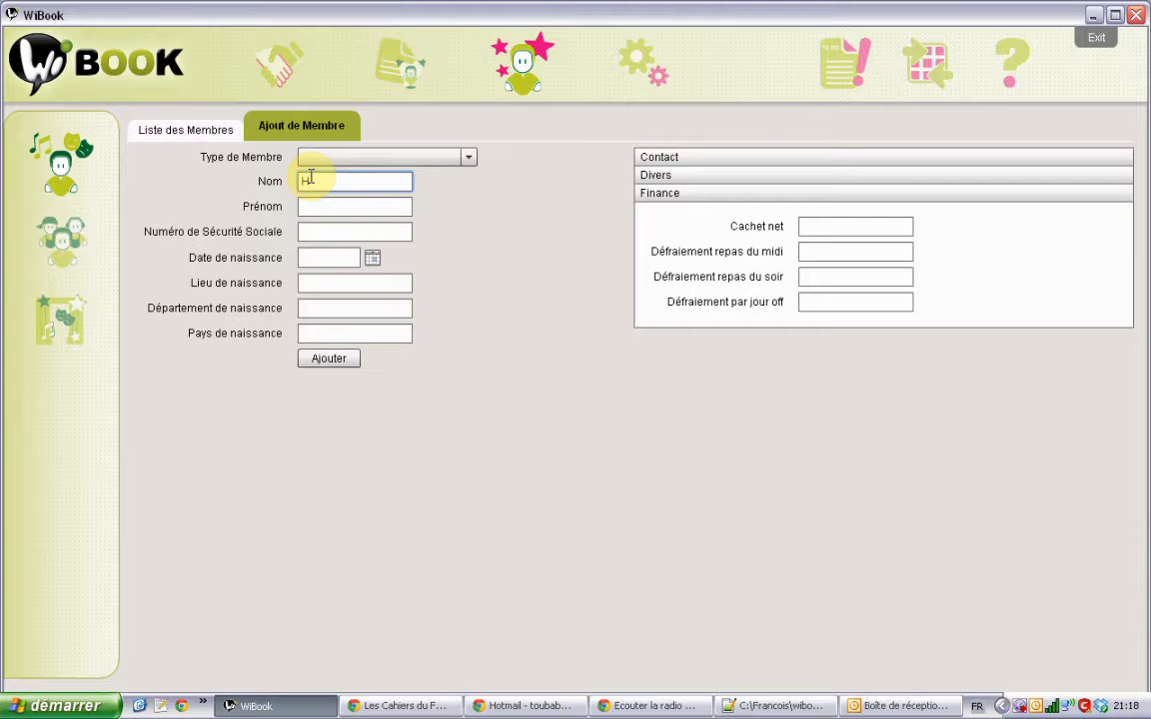
{"action": "key", "text": "Tab"}
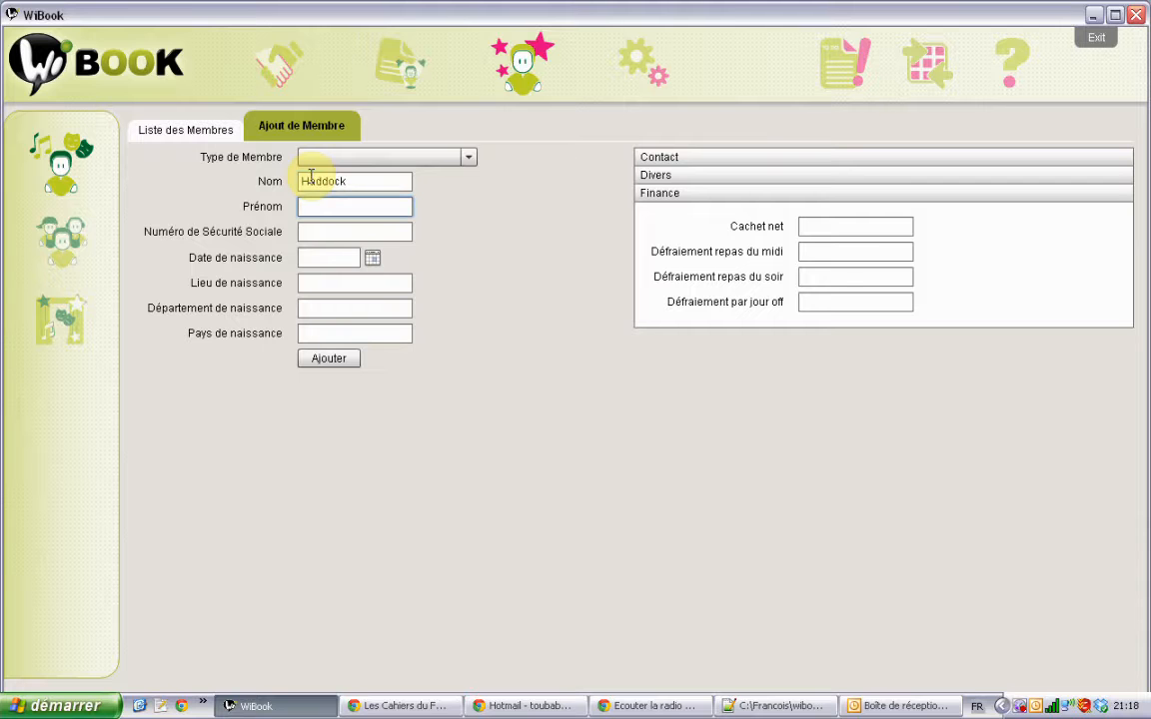
{"action": "left_click", "coordinate": [335, 158]}
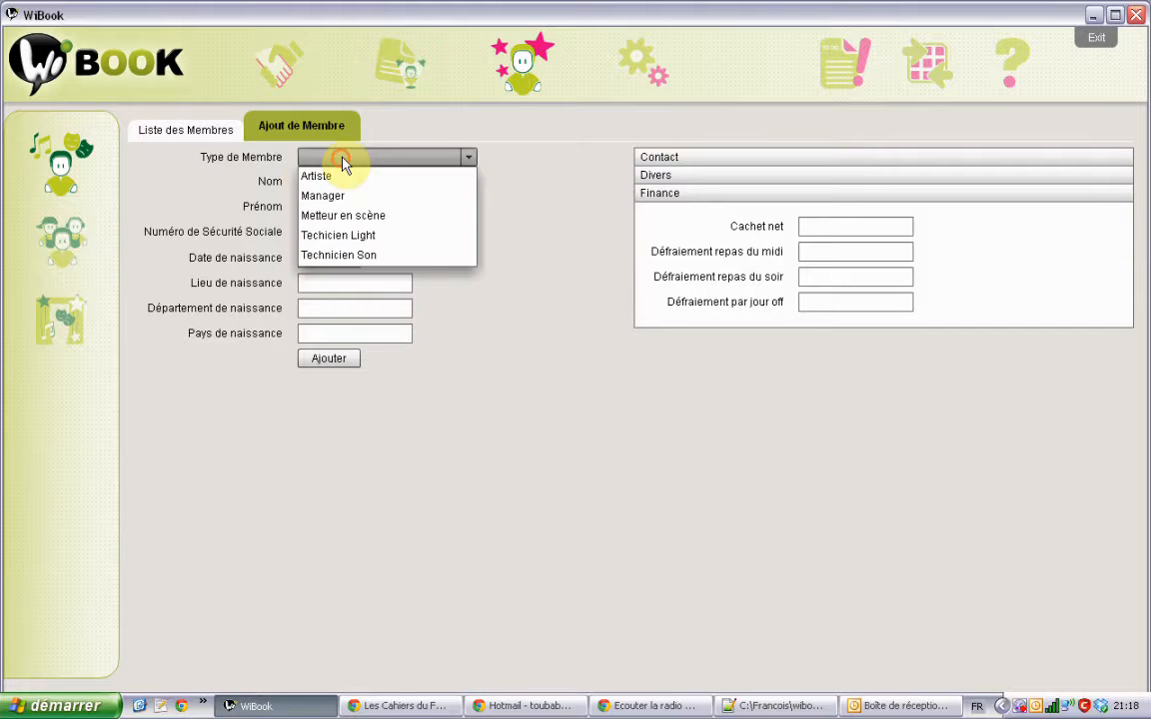
{"action": "left_click", "coordinate": [333, 254]}
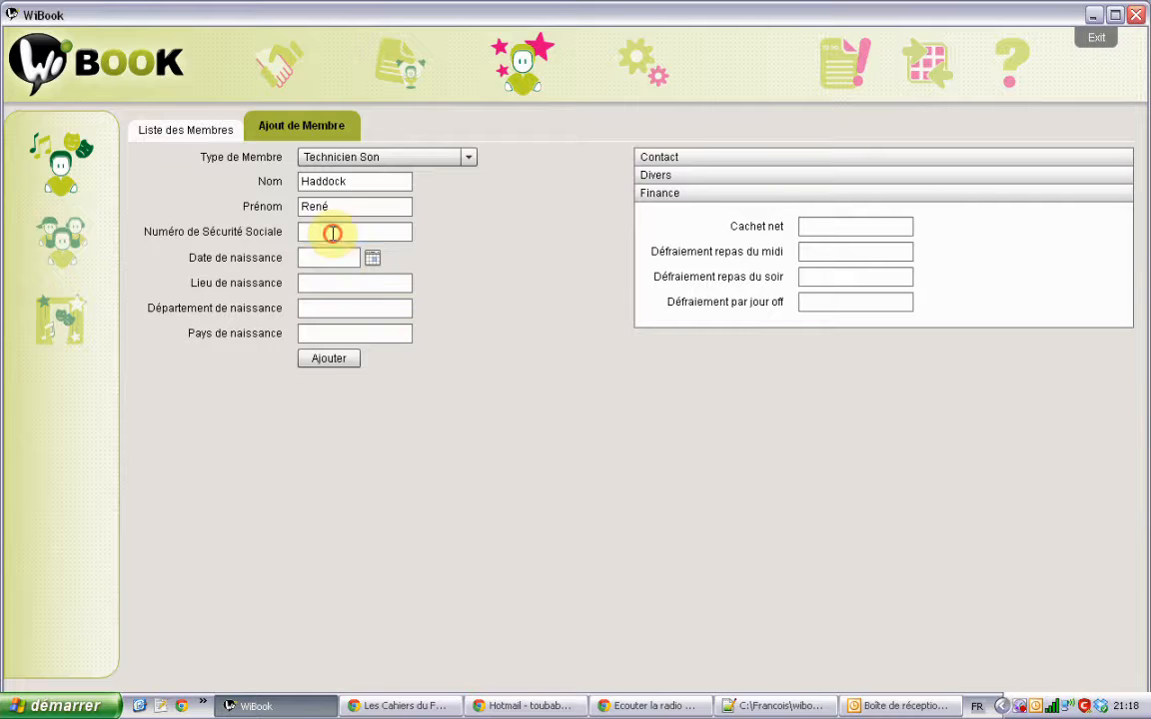
Step: Enter Cachet net 150 and lunch allowance 10, then save the technician
{"action": "left_click", "coordinate": [299, 231]}
{"action": "left_click", "coordinate": [844, 225]}
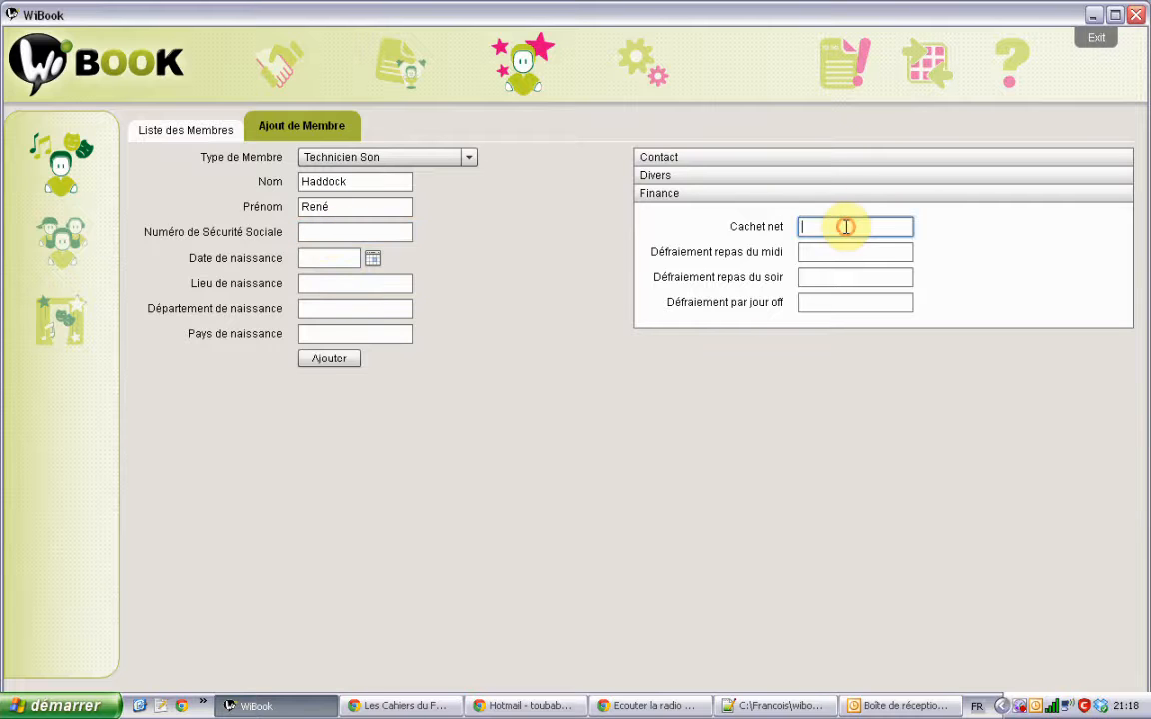
{"action": "type", "text": "150"}
{"action": "left_click", "coordinate": [835, 250]}
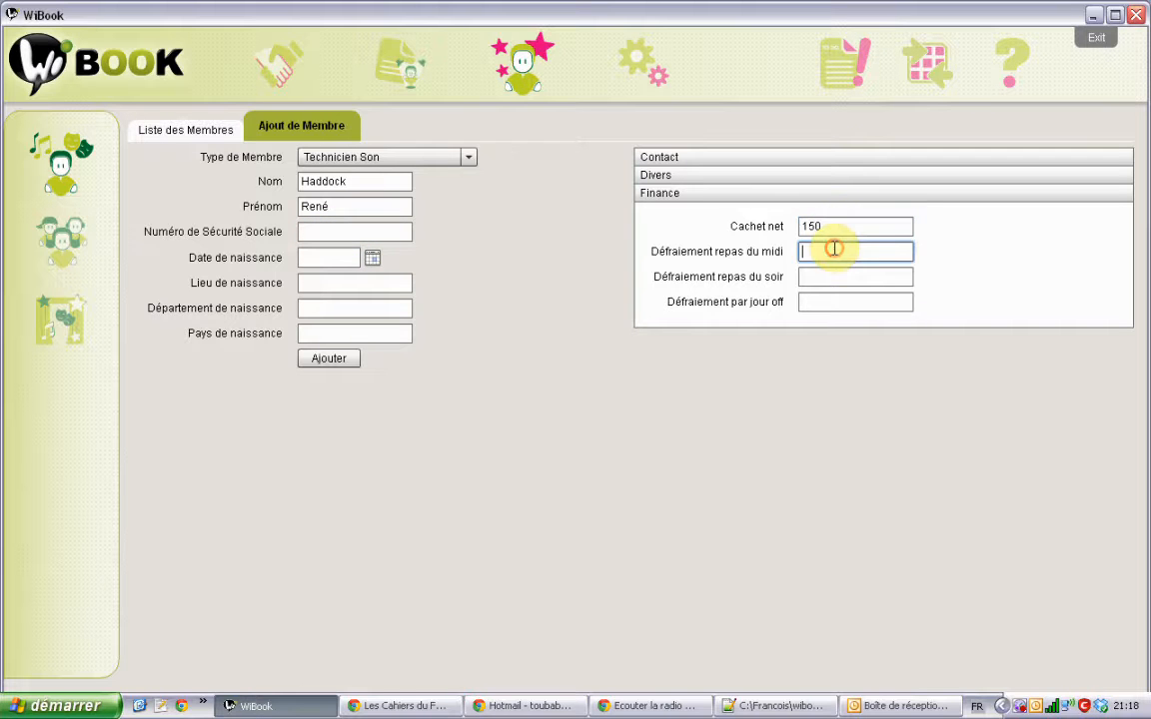
{"action": "type", "text": "10"}
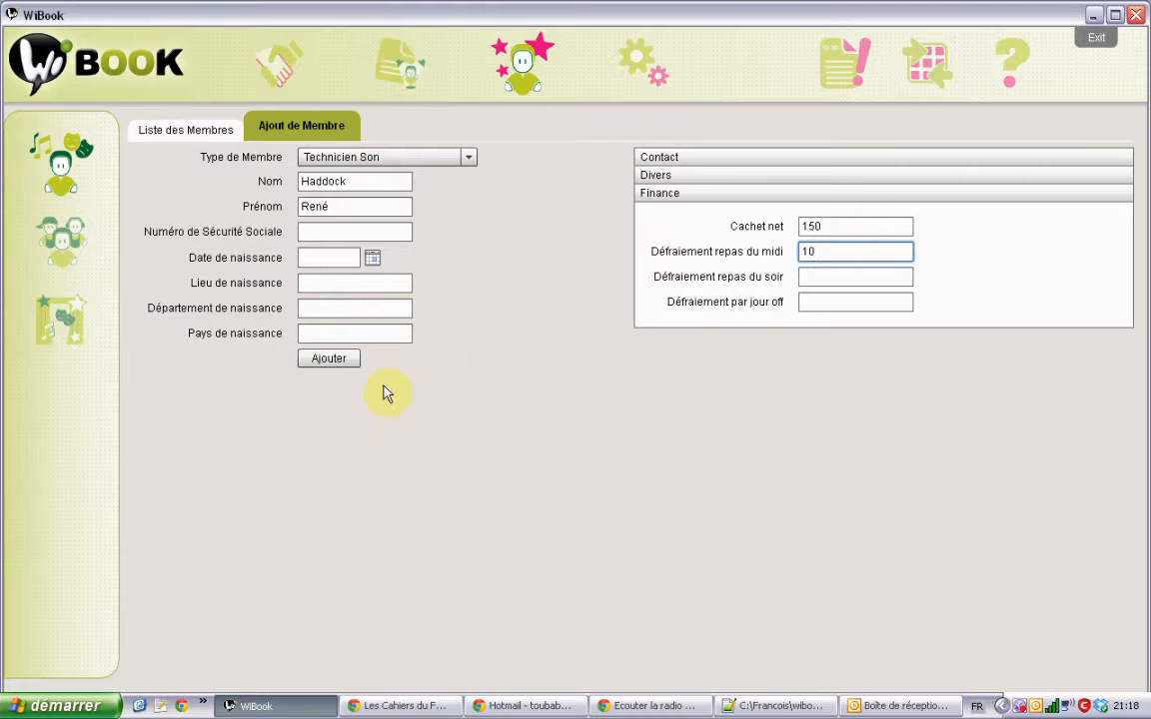
{"action": "left_click", "coordinate": [329, 357]}
Step: Make the new member an Artiste and fill in the surname and first name
{"action": "left_click", "coordinate": [467, 157]}
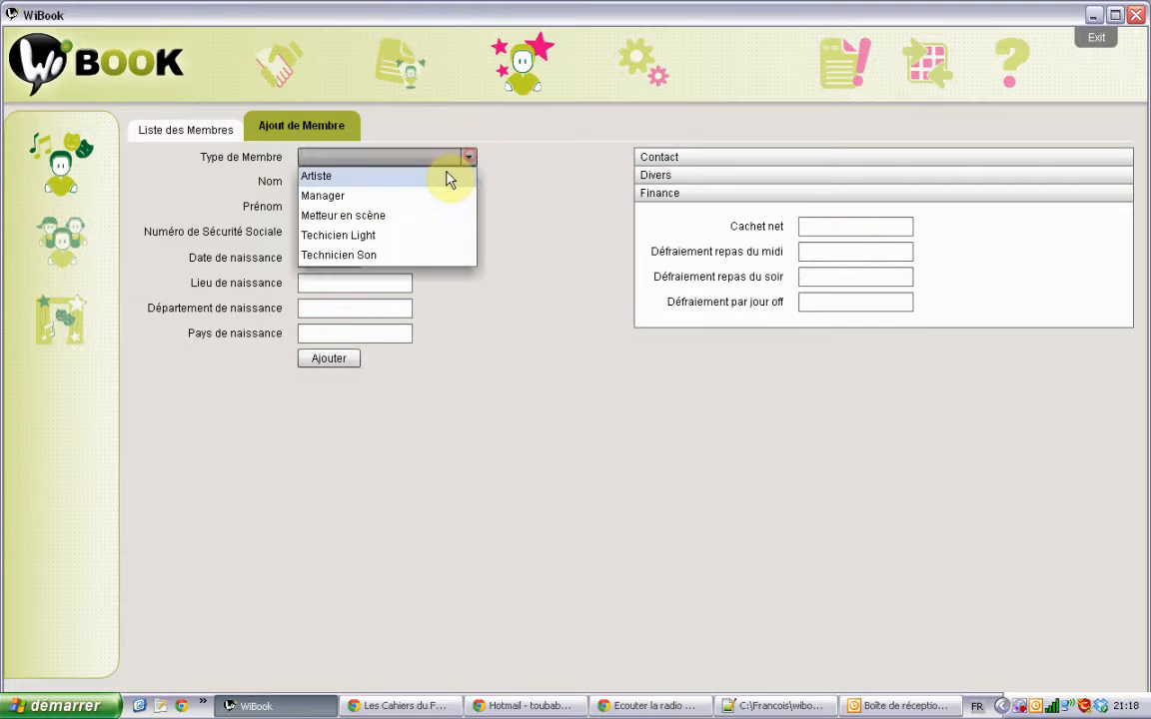
{"action": "left_click", "coordinate": [450, 176]}
{"action": "left_click", "coordinate": [392, 180]}
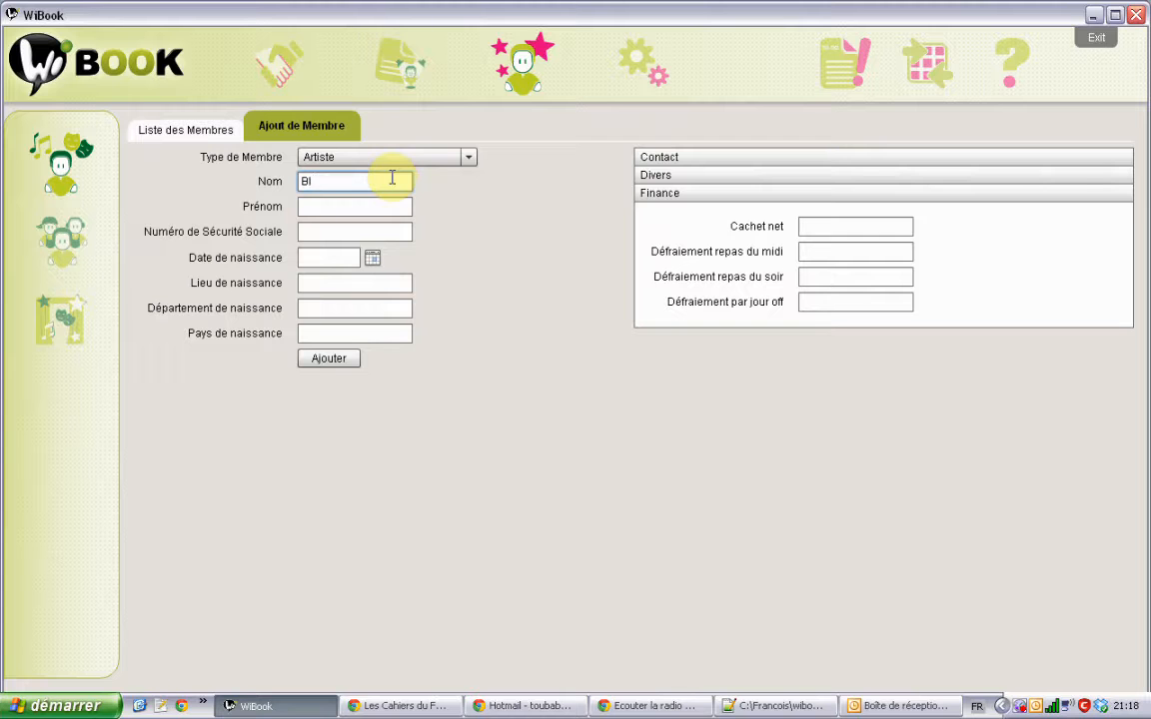
{"action": "type", "text": "c"}
{"action": "key", "text": "Tab"}
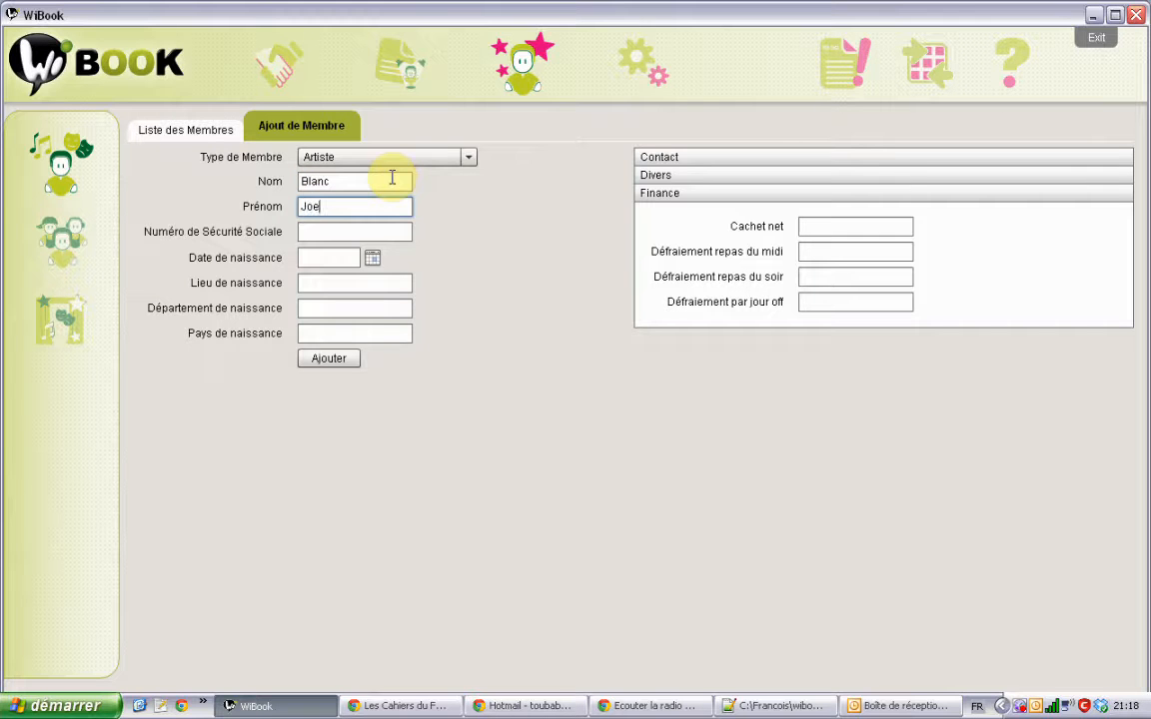
Step: Enter Cachet net 200 and lunch allowance 10, save the artist, and open Liste des Membres
{"action": "left_click", "coordinate": [871, 231]}
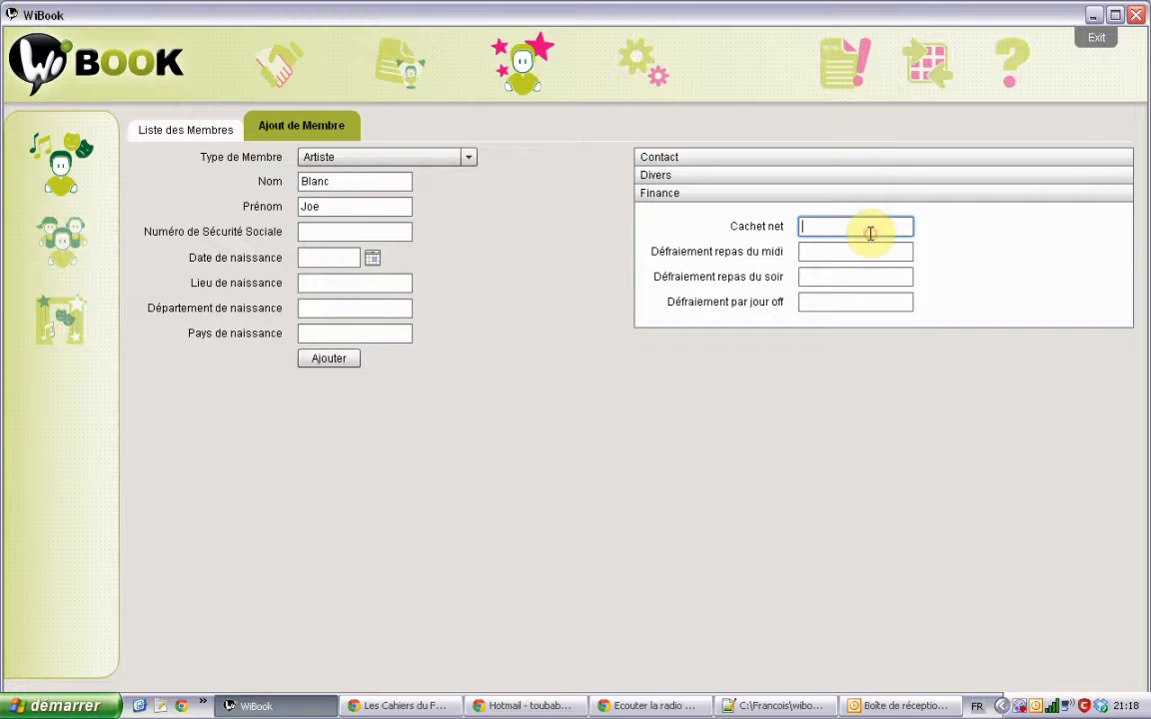
{"action": "type", "text": "200"}
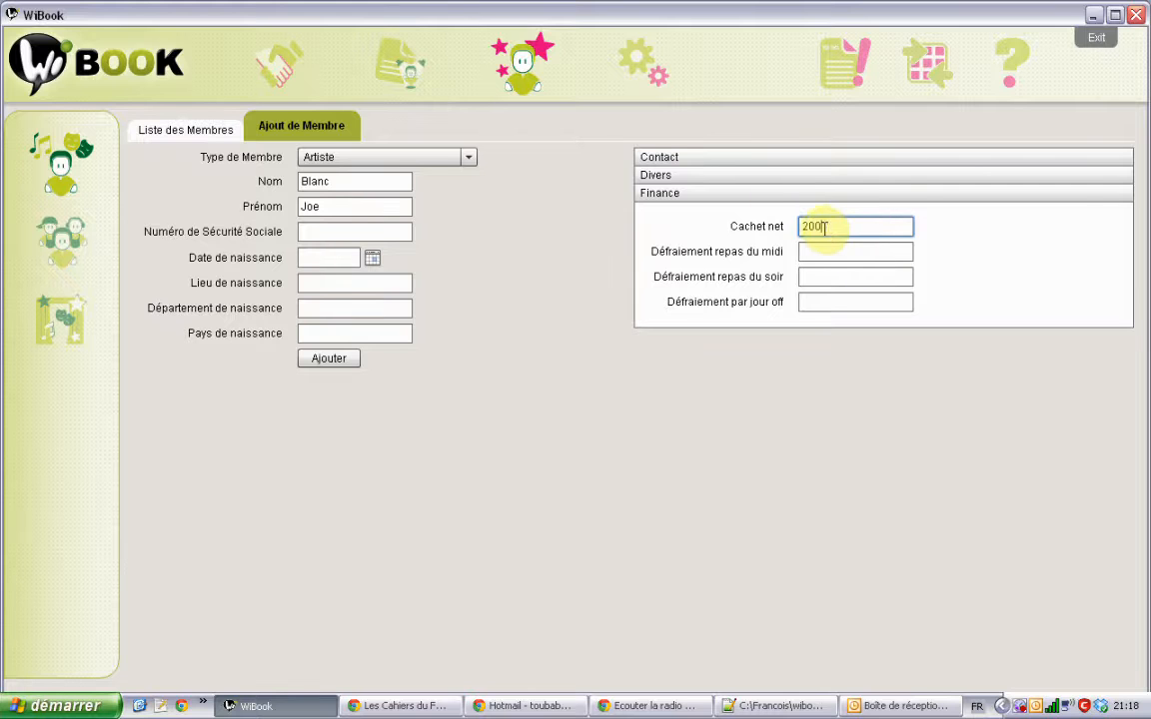
{"action": "left_click", "coordinate": [827, 257]}
{"action": "type", "text": "10"}
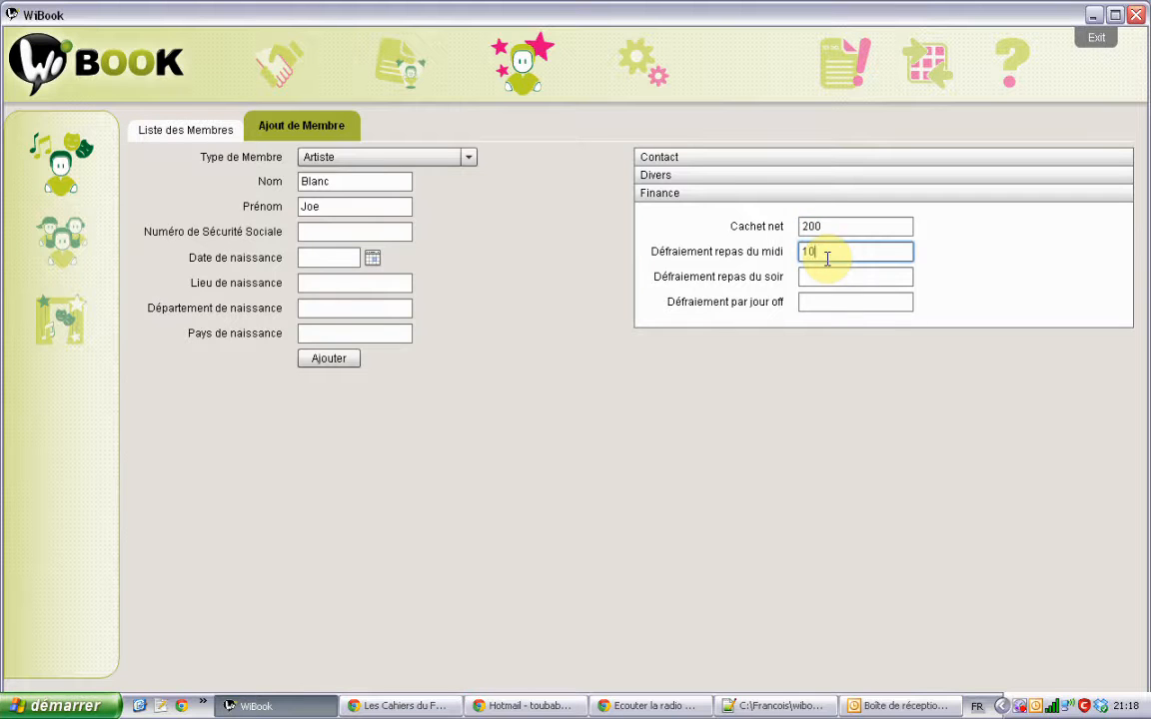
{"action": "left_click", "coordinate": [340, 360]}
{"action": "left_click", "coordinate": [468, 158]}
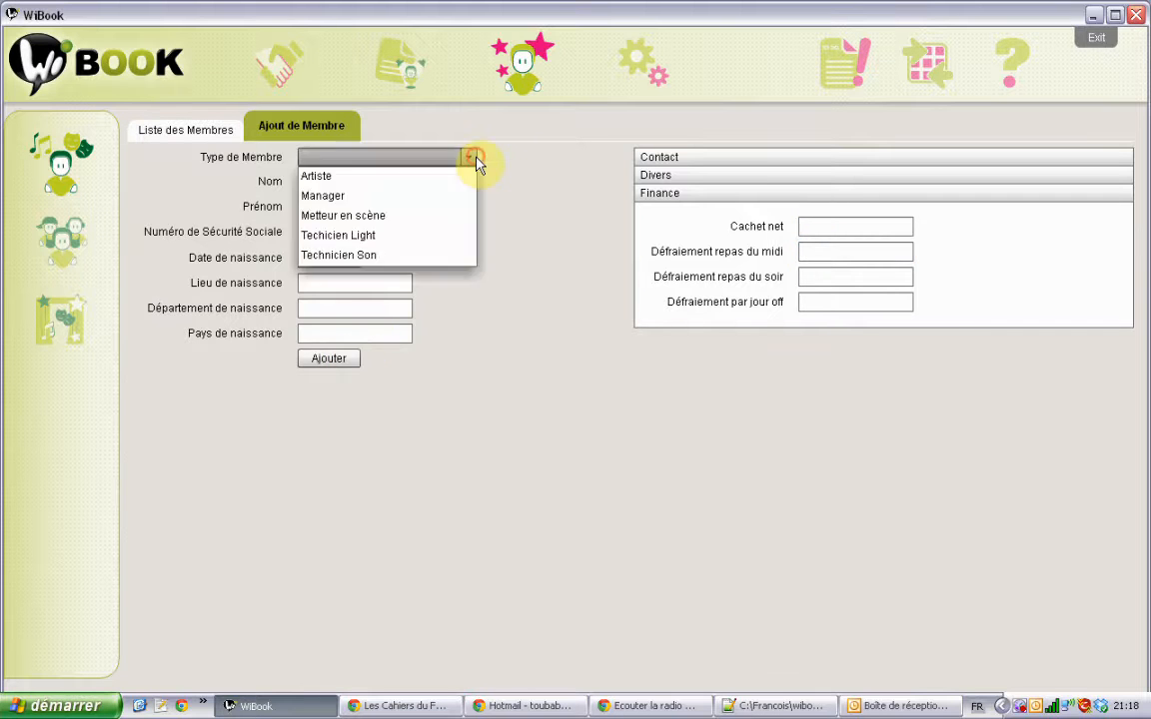
{"action": "left_click", "coordinate": [463, 361]}
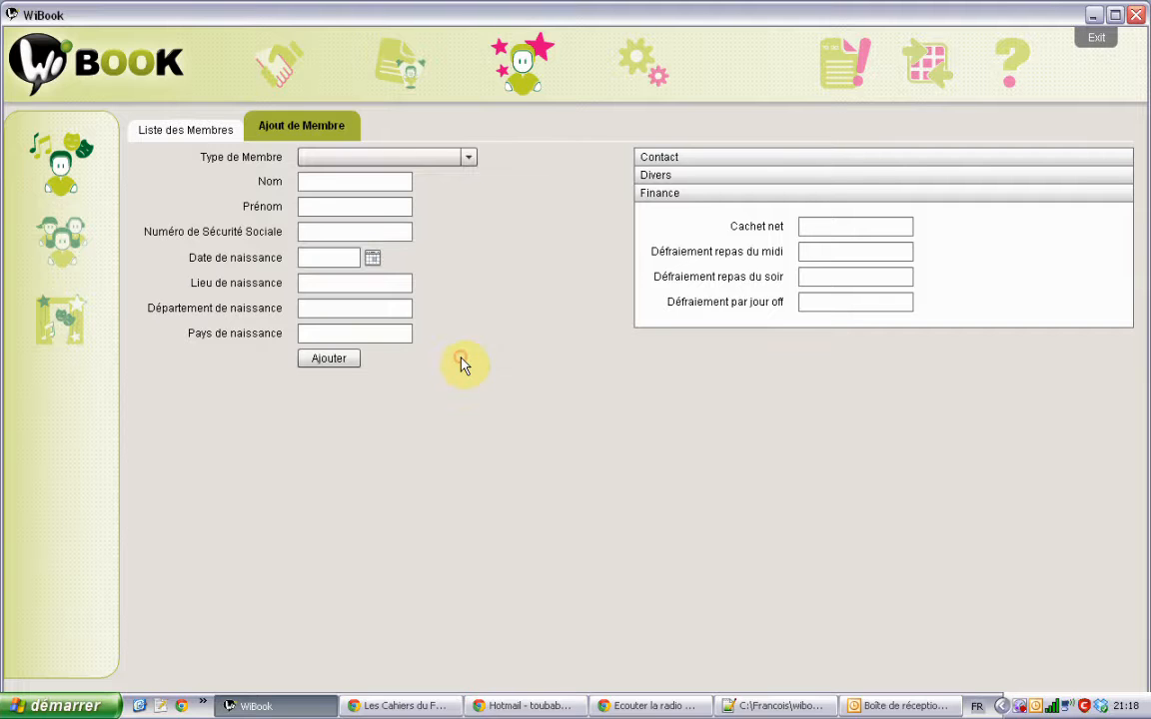
{"action": "left_click", "coordinate": [210, 125]}
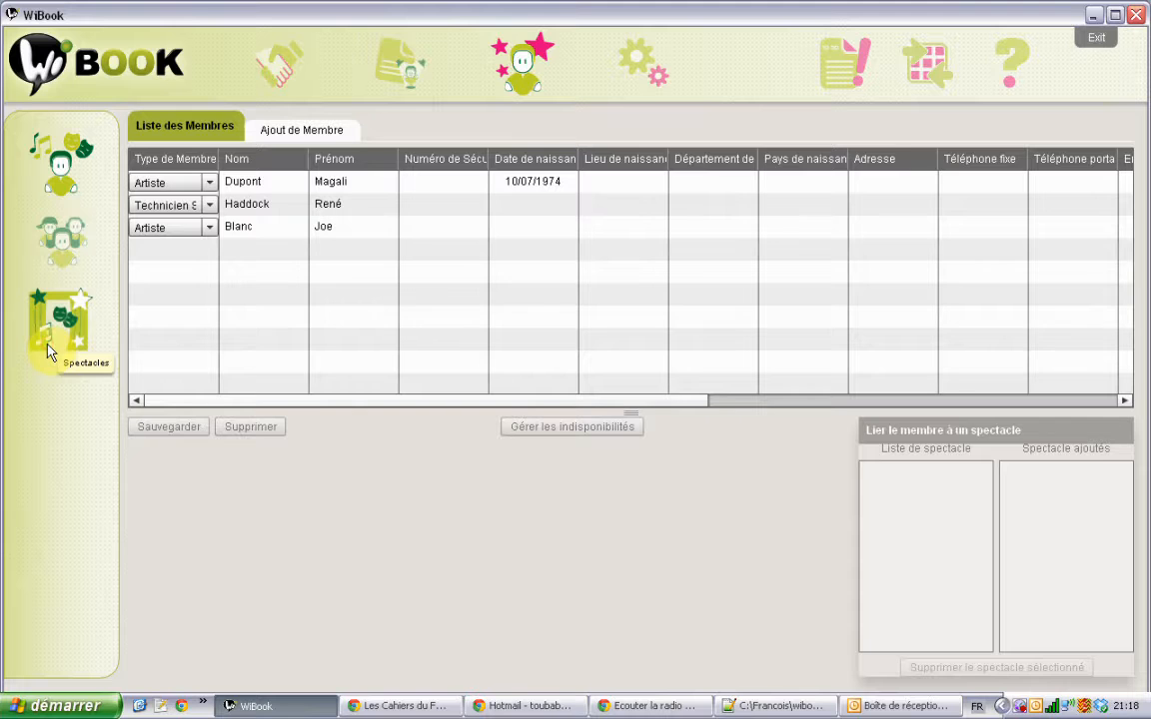
{"action": "left_click", "coordinate": [42, 310]}
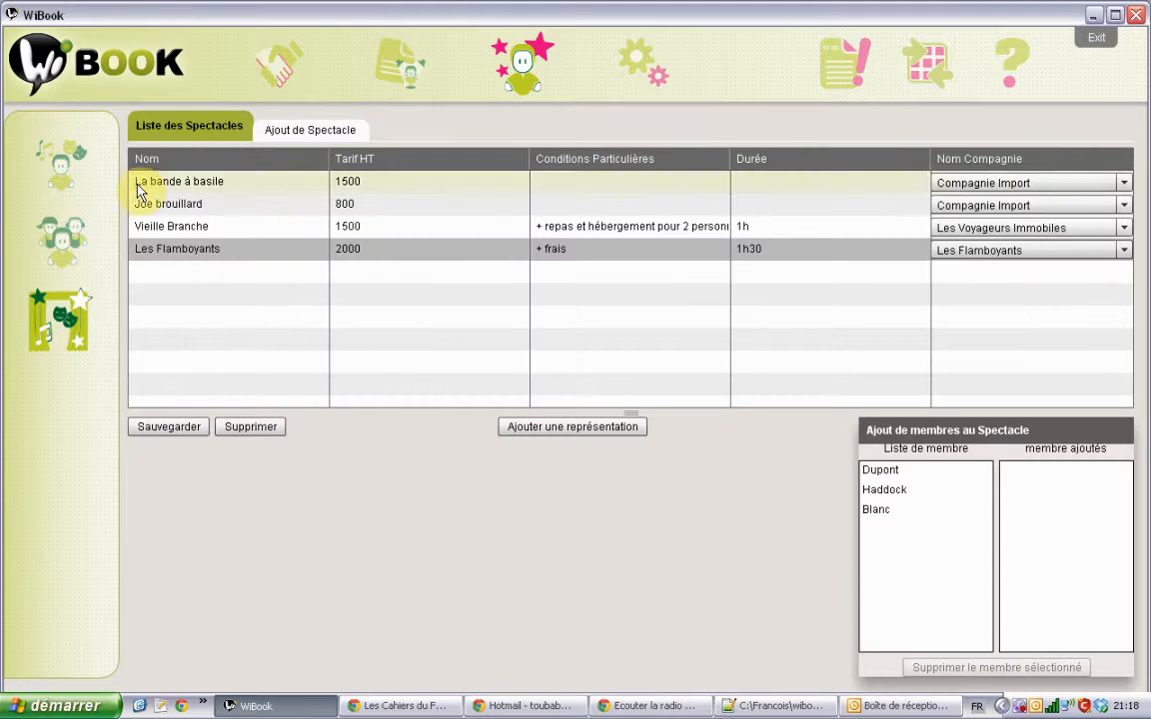
{"action": "left_click", "coordinate": [68, 148]}
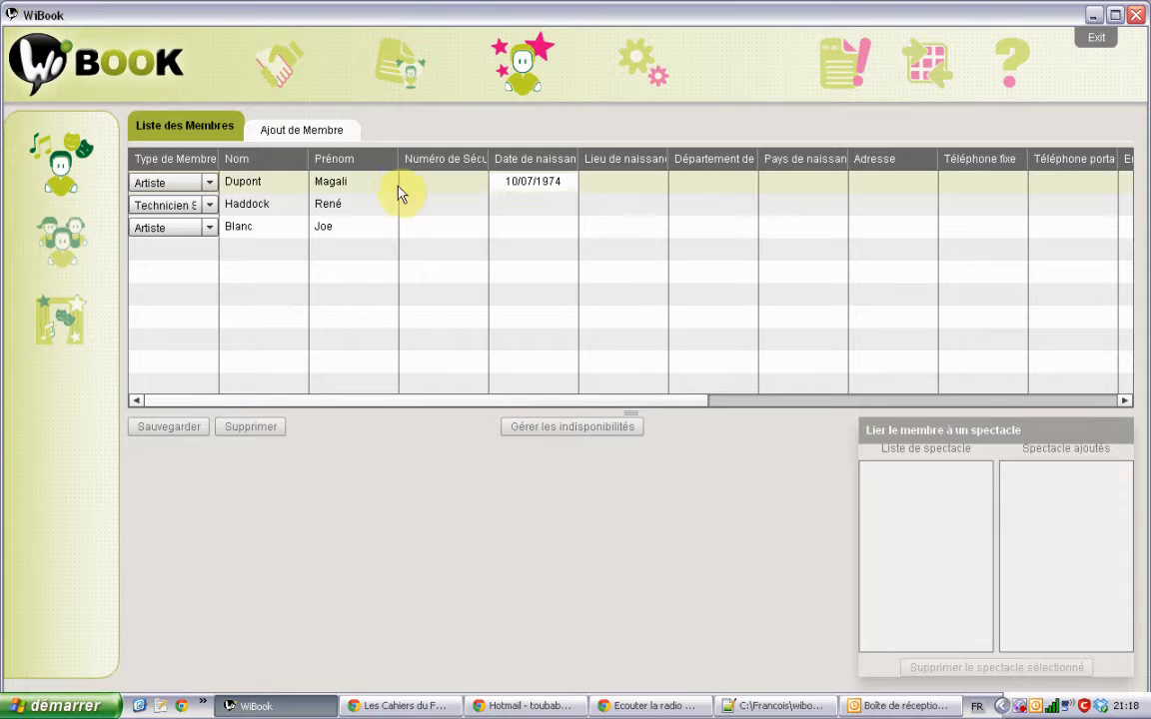
{"action": "left_click", "coordinate": [373, 236]}
{"action": "left_click", "coordinate": [374, 236]}
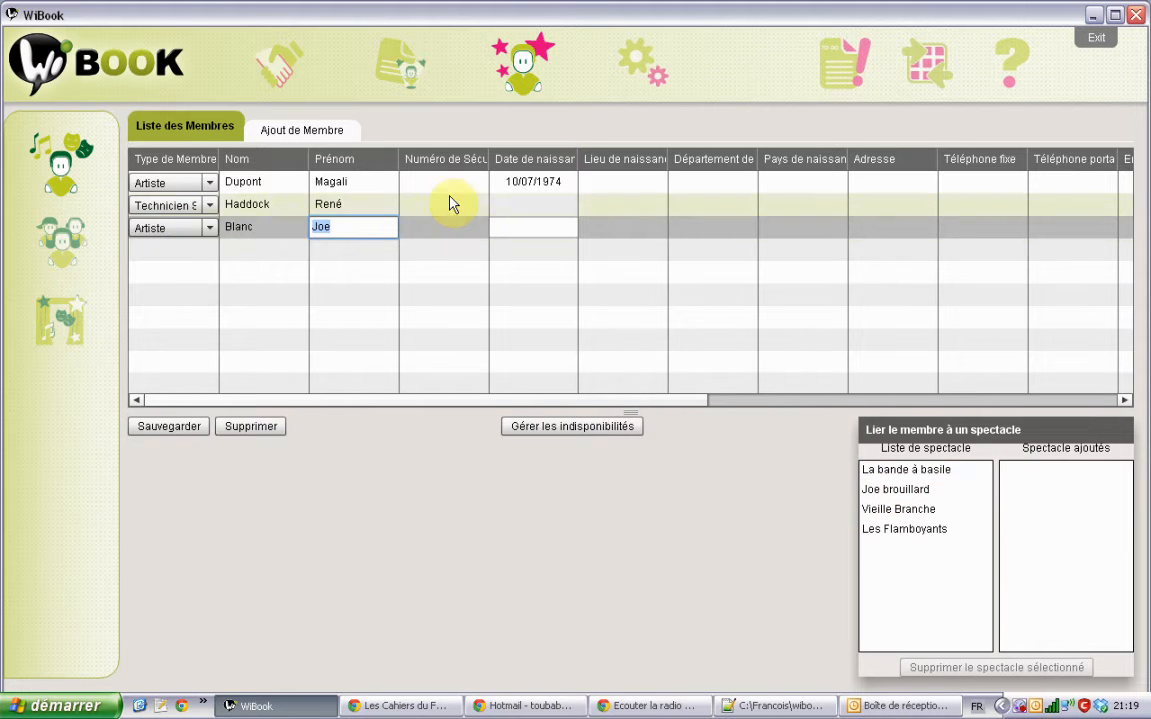
{"action": "left_click", "coordinate": [892, 495]}
{"action": "left_click_drag", "start_coordinate": [890, 494], "coordinate": [1035, 489]}
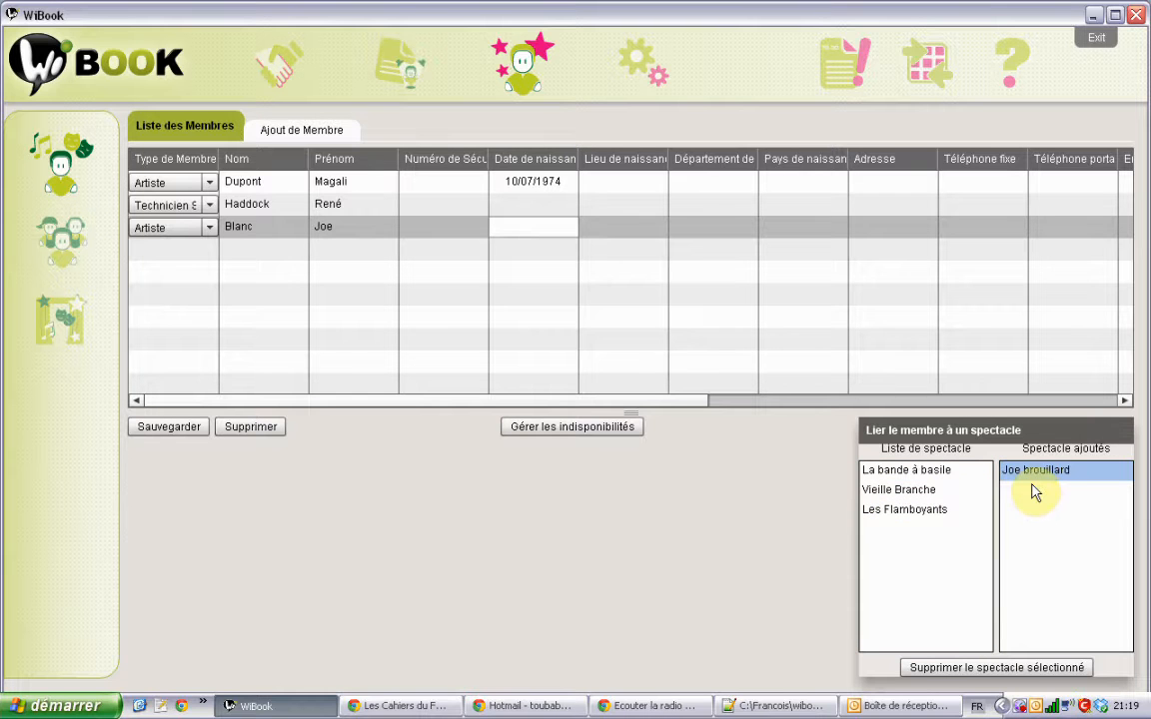
{"action": "left_click_drag", "start_coordinate": [1050, 488], "coordinate": [1071, 501]}
{"action": "left_click", "coordinate": [920, 535]}
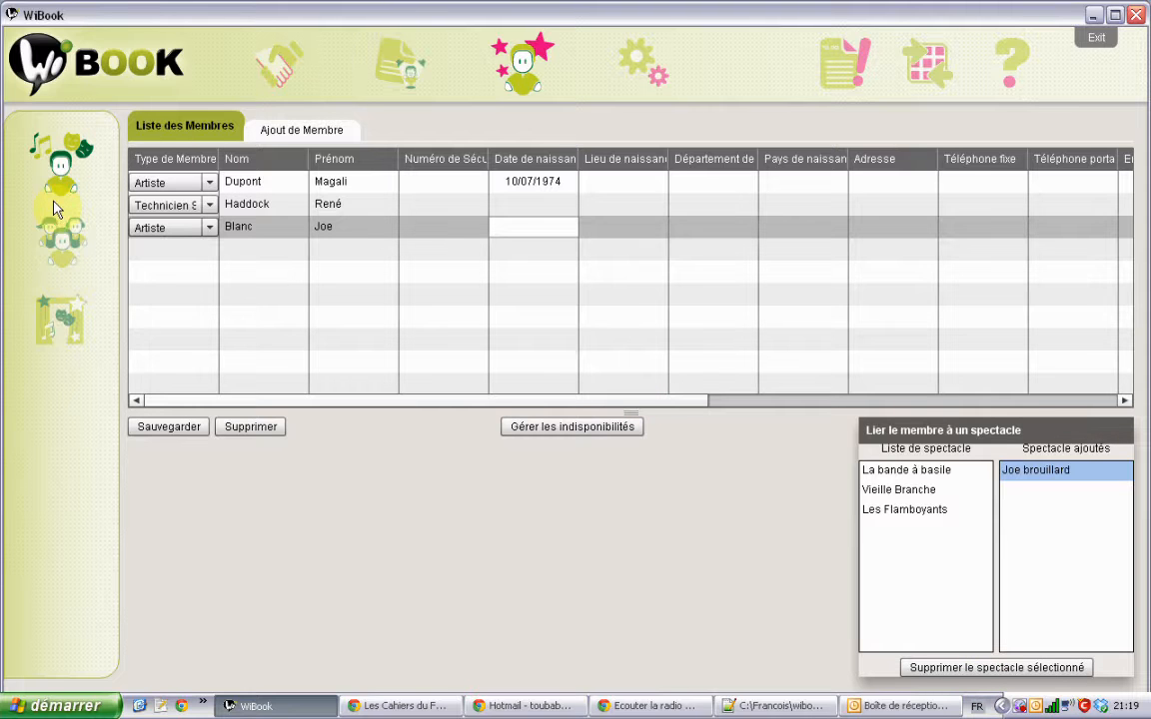
Step: Select the Vieille Branche show and drag the first two members into its membre ajoutés list
{"action": "left_click", "coordinate": [55, 330]}
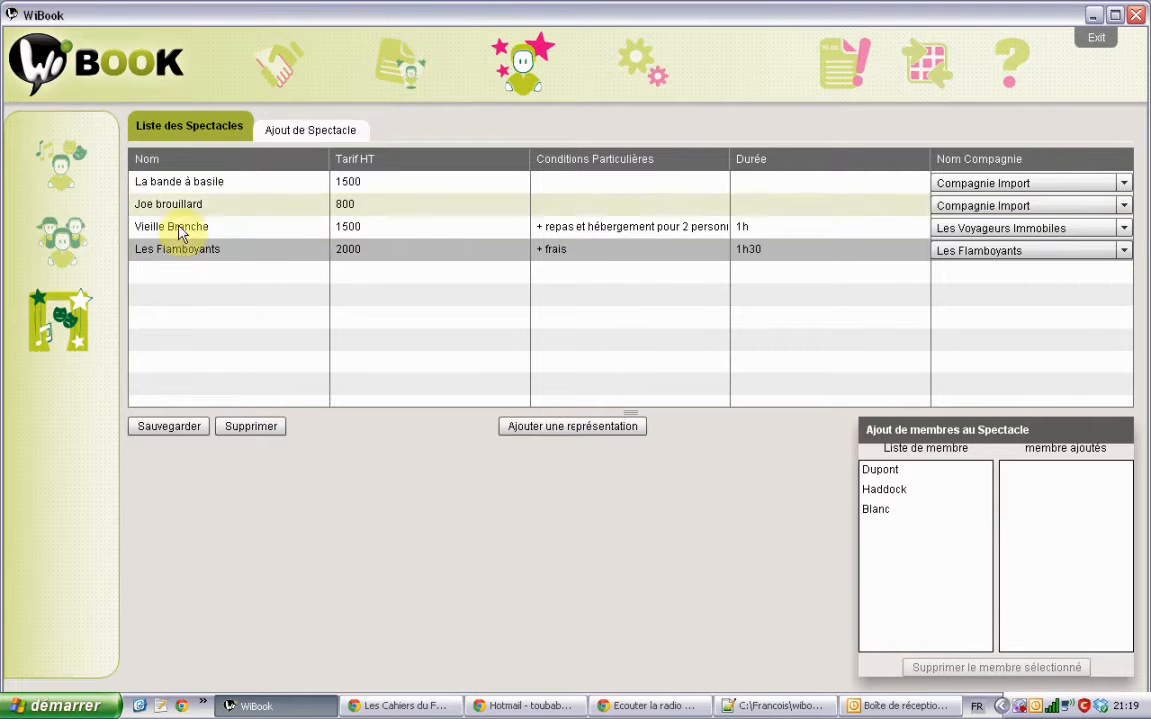
{"action": "left_click", "coordinate": [208, 206]}
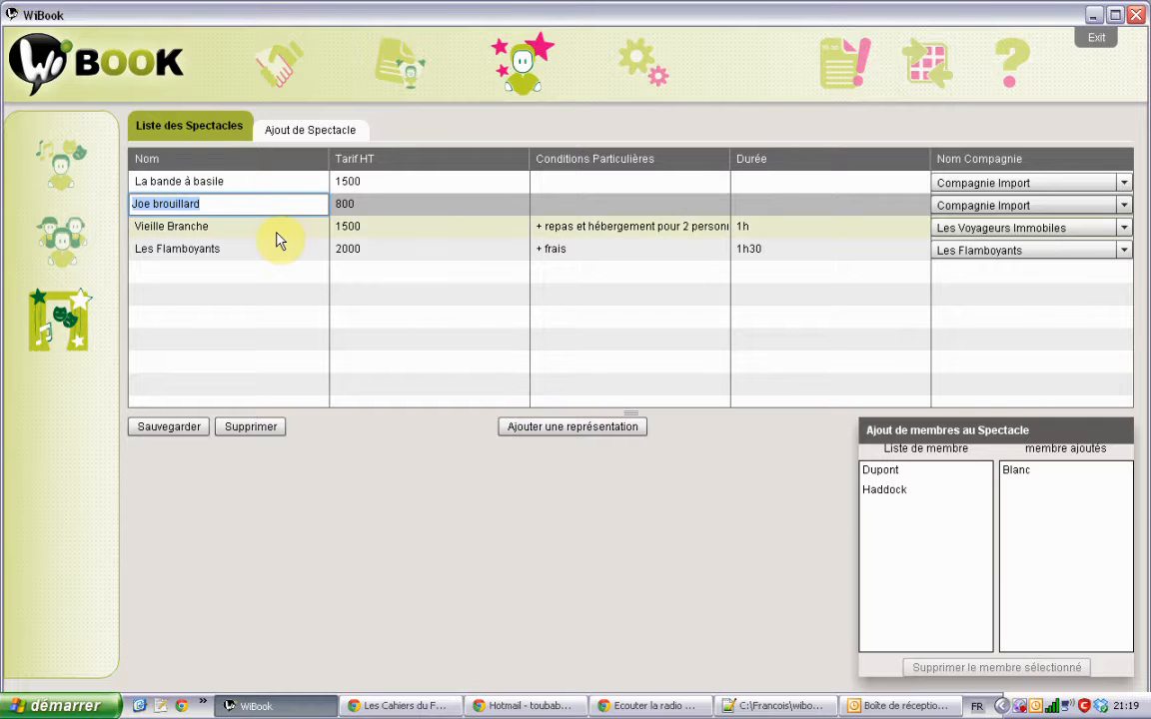
{"action": "left_click", "coordinate": [211, 226]}
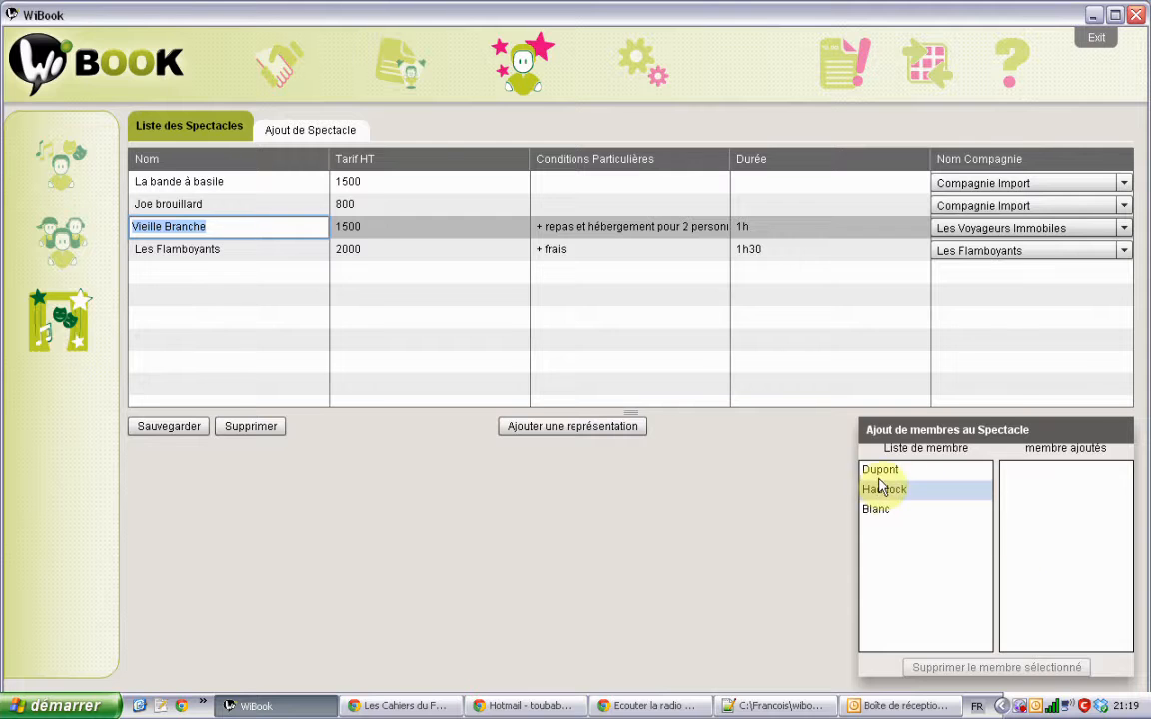
{"action": "left_click_drag", "start_coordinate": [883, 469], "coordinate": [1039, 483]}
{"action": "left_click_drag", "start_coordinate": [914, 479], "coordinate": [1026, 504]}
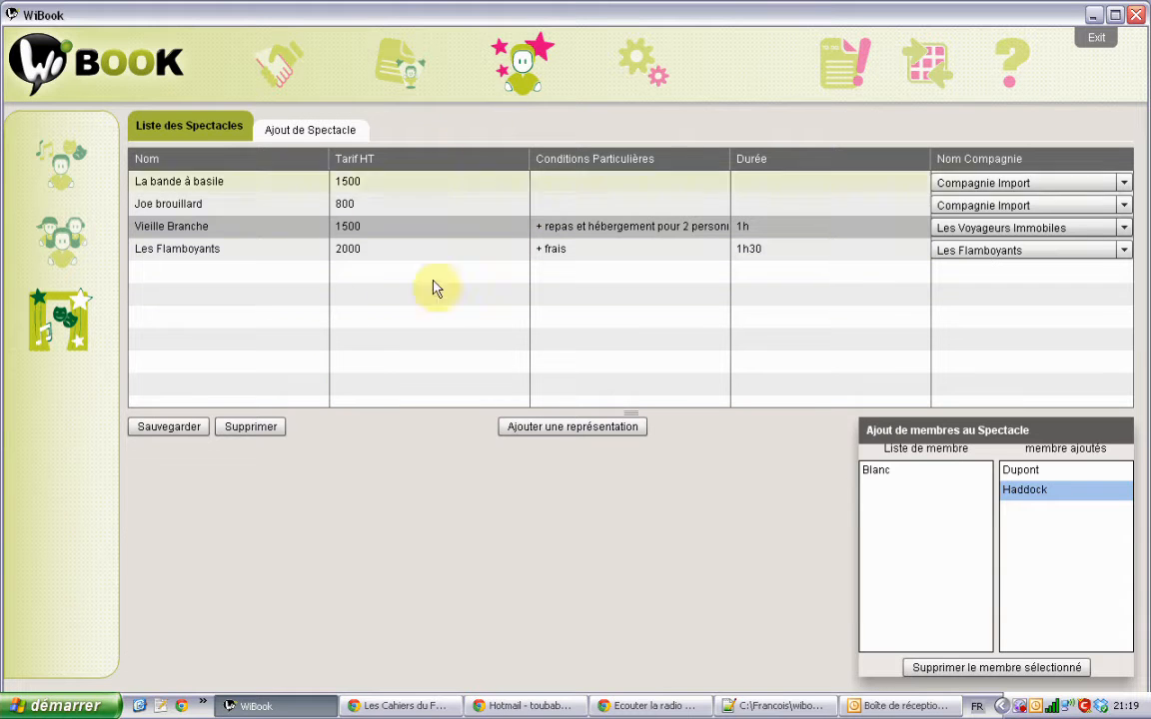
Step: Check the shows linked to diffuser Le Capech a la Cote, then open Gestion des représentations
{"action": "left_click", "coordinate": [280, 85]}
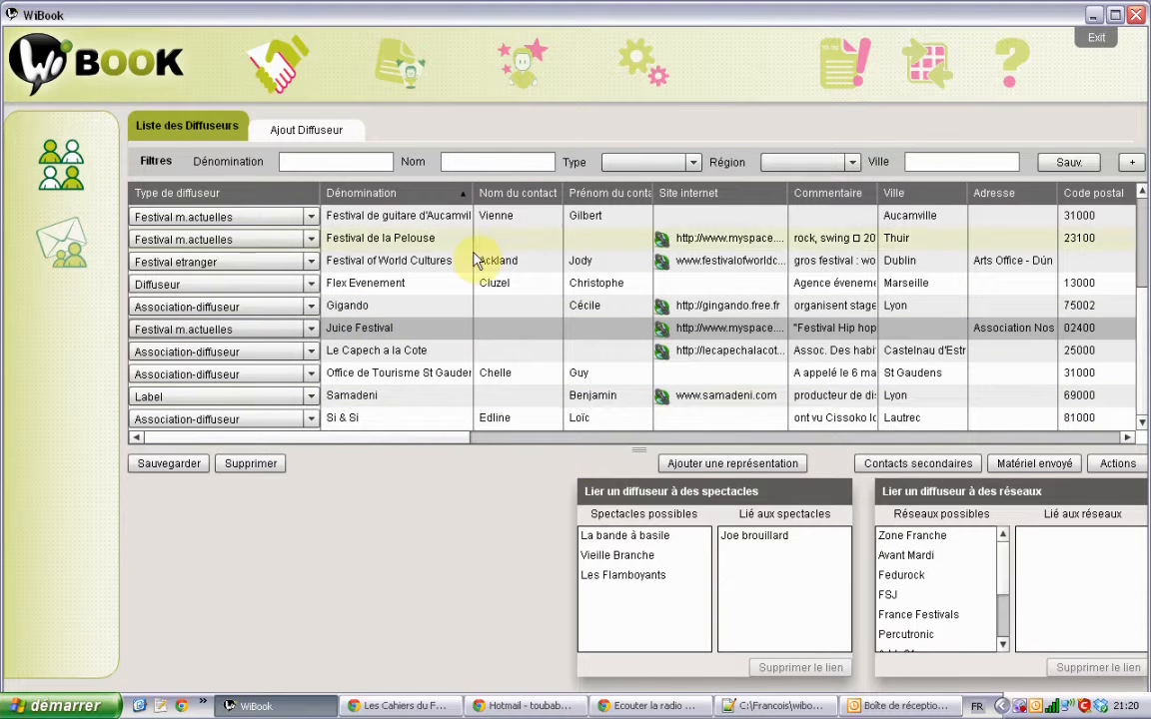
{"action": "double_click", "coordinate": [385, 352]}
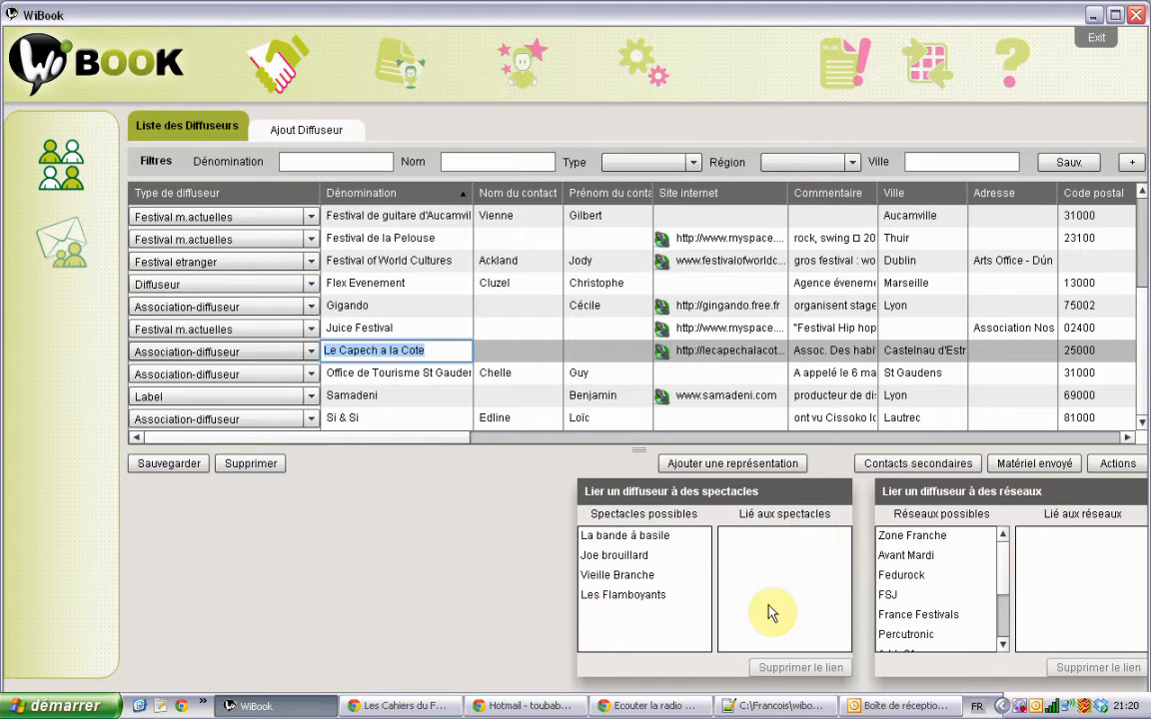
{"action": "left_click", "coordinate": [403, 65]}
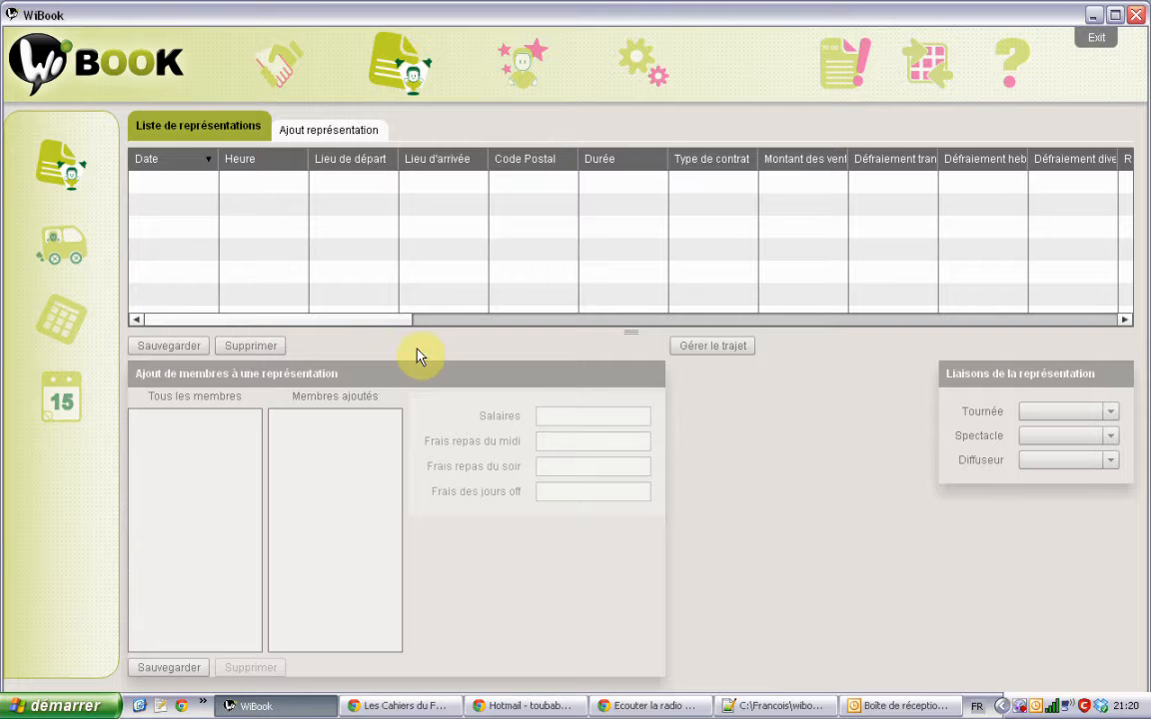
Step: Open the Ajout représentation form and view its show choices without picking one
{"action": "left_click", "coordinate": [342, 132]}
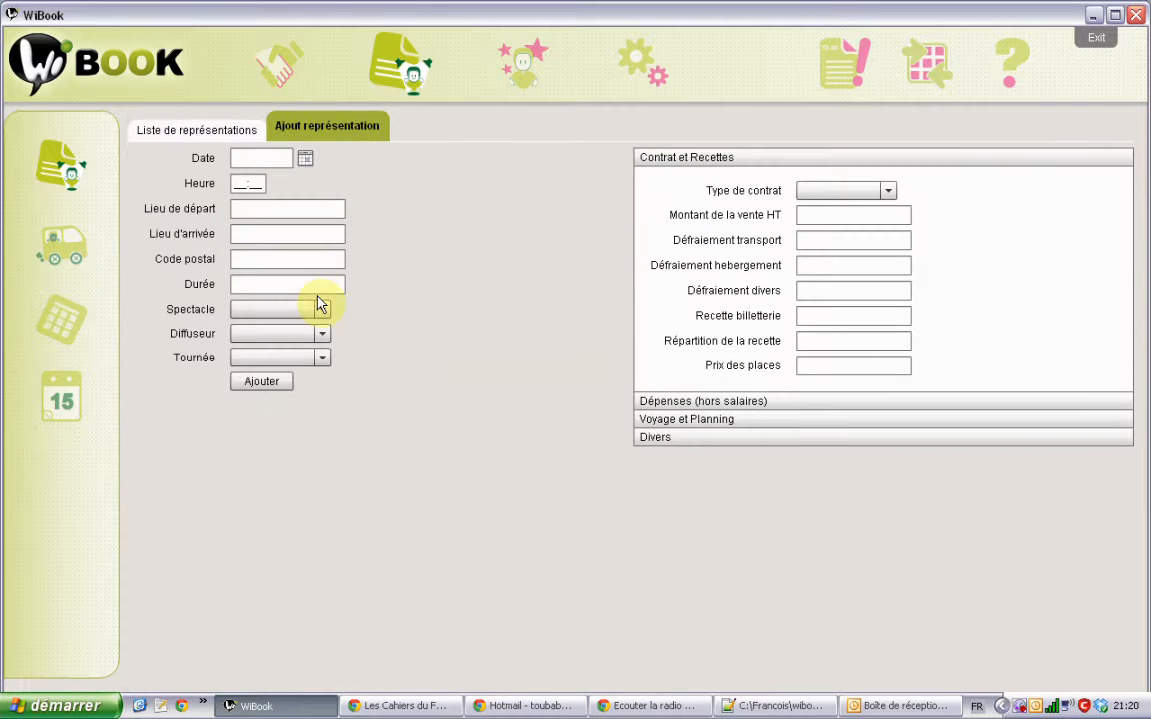
{"action": "left_click", "coordinate": [320, 309]}
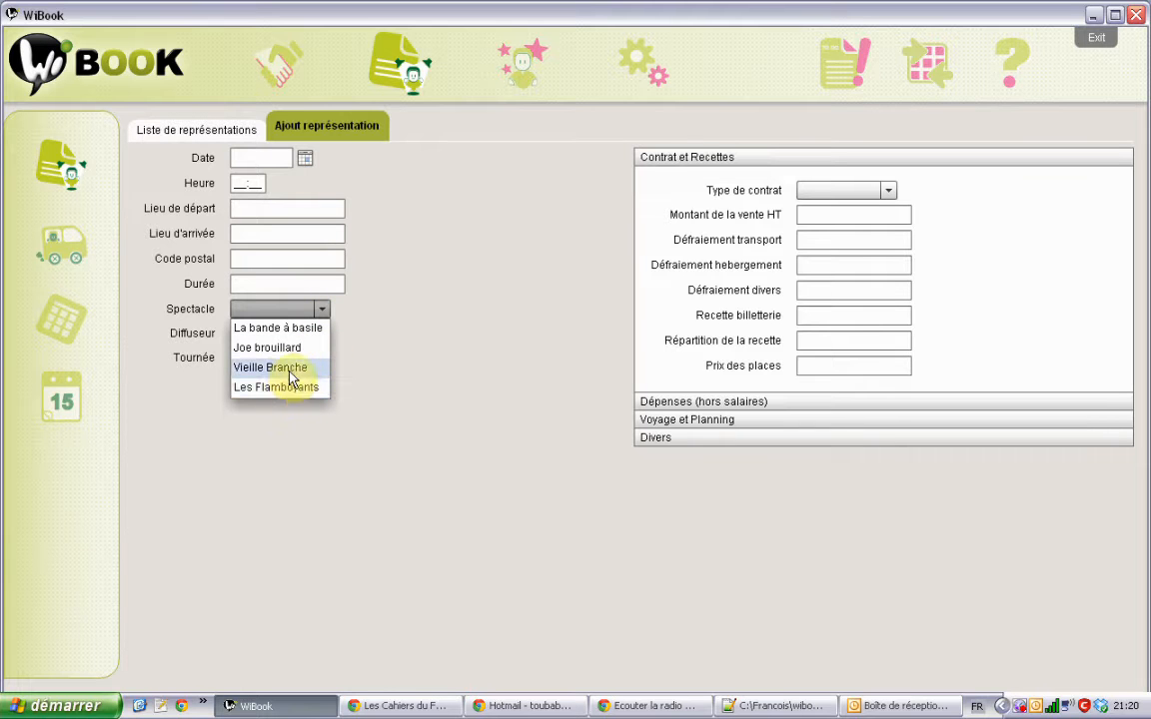
{"action": "left_click", "coordinate": [519, 63]}
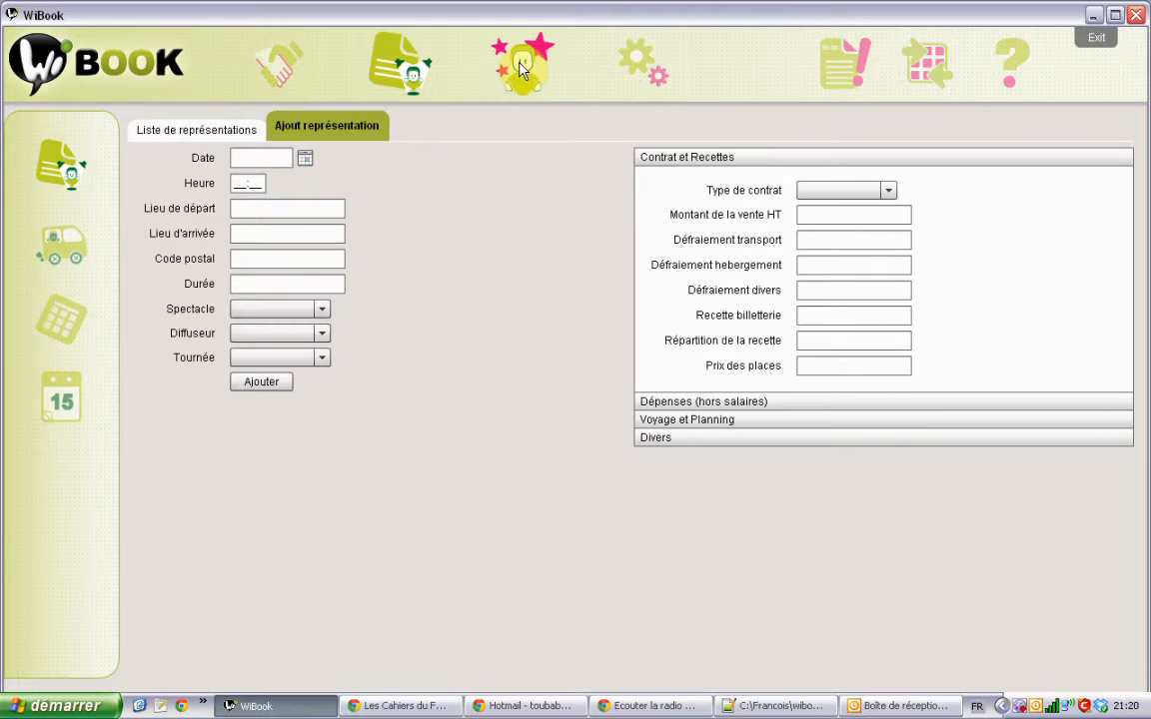
Step: Go to Spectacles > Ajout de Spectacle and put the cursor in the Nom field
{"action": "left_click", "coordinate": [519, 63]}
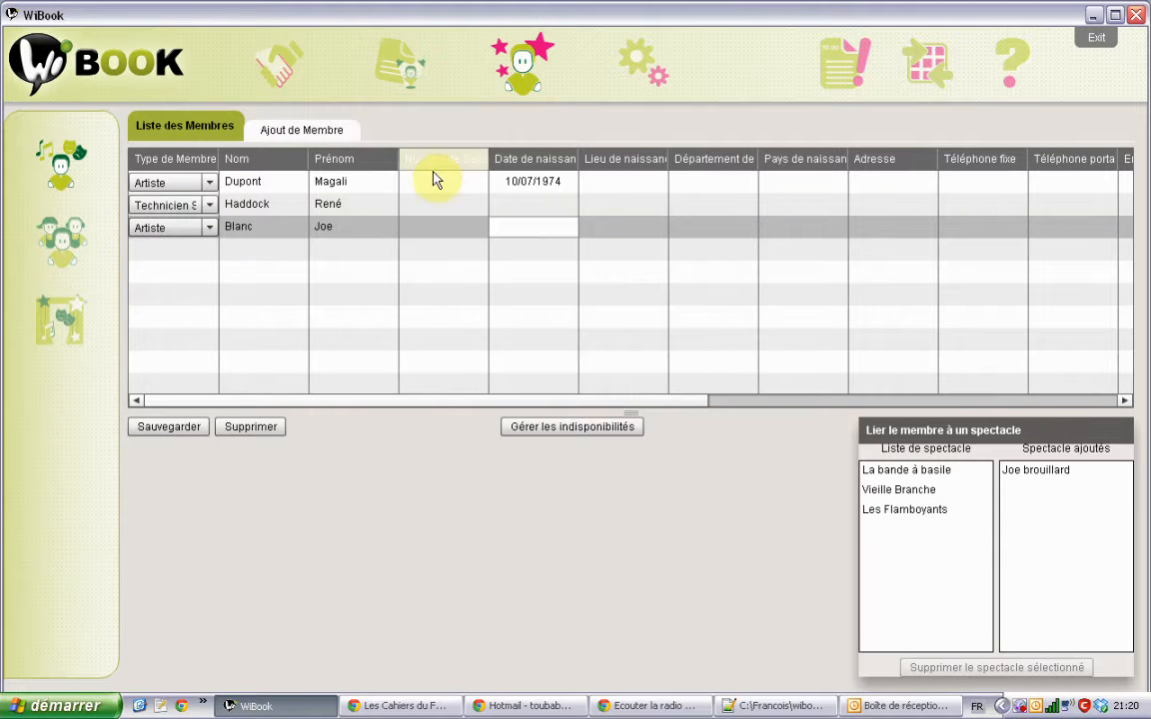
{"action": "left_click", "coordinate": [57, 318]}
{"action": "left_click", "coordinate": [305, 130]}
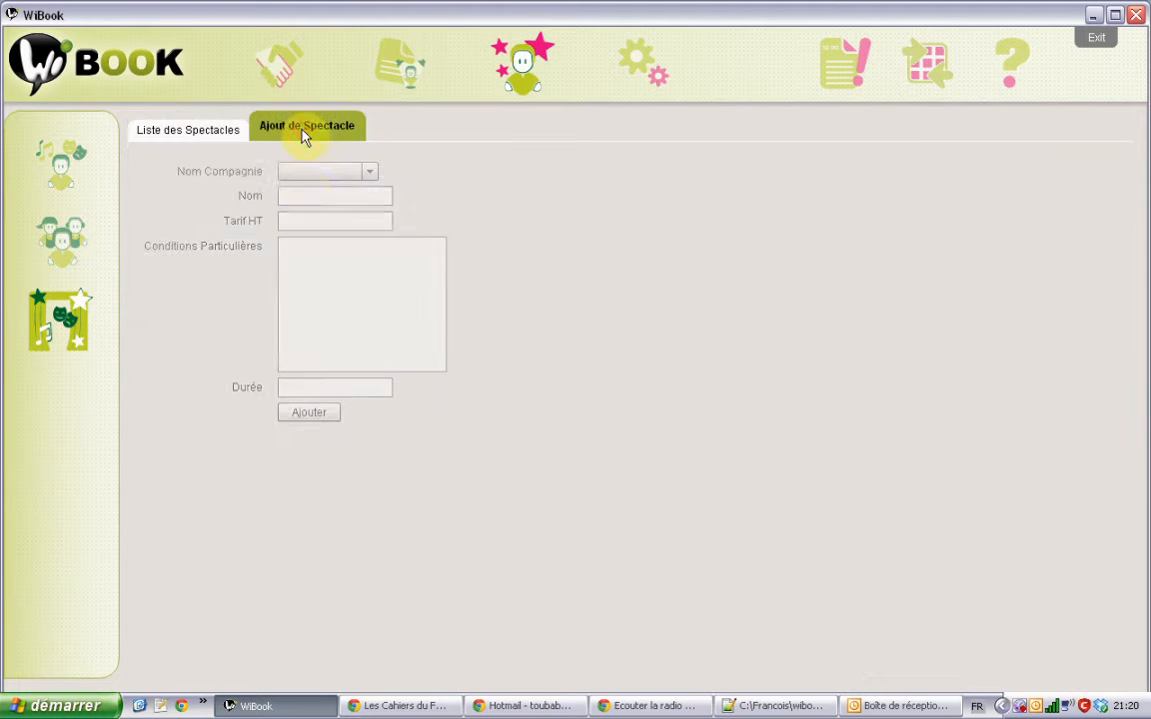
{"action": "left_click", "coordinate": [311, 200]}
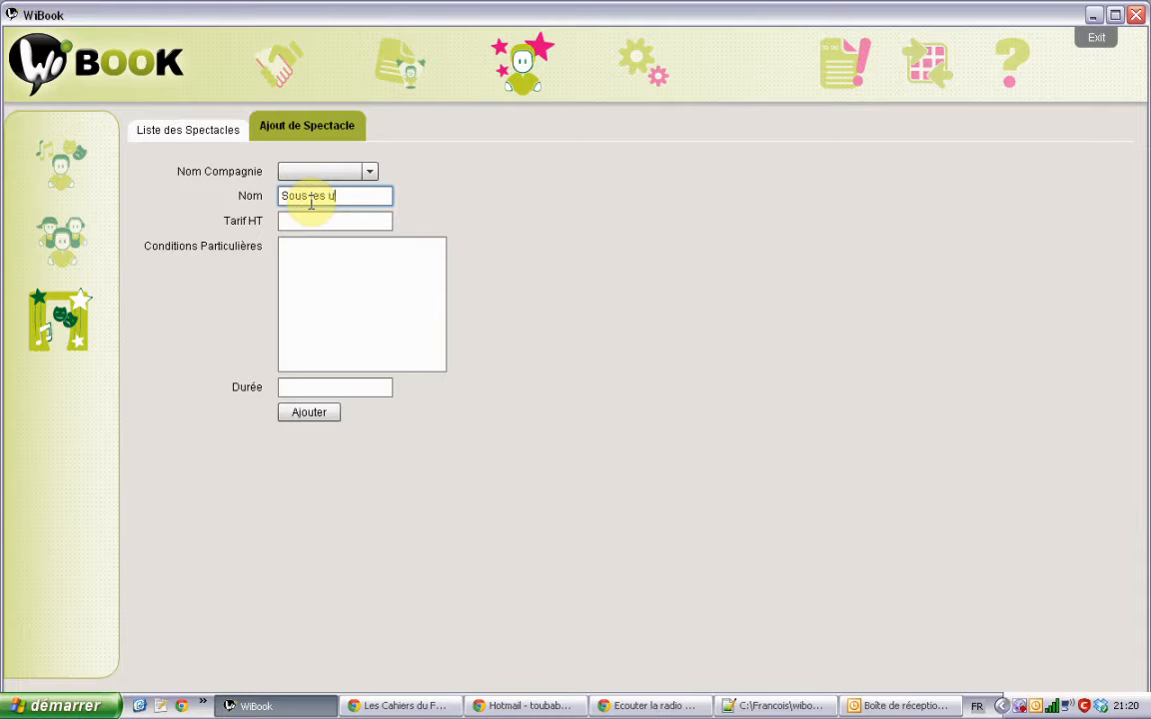
Step: Add show 'Sous les nuages' for Les Voyageurs Immobiles: Tarif HT 400, '+ frais', 40min
{"action": "type", "text": "Sous les nuages"}
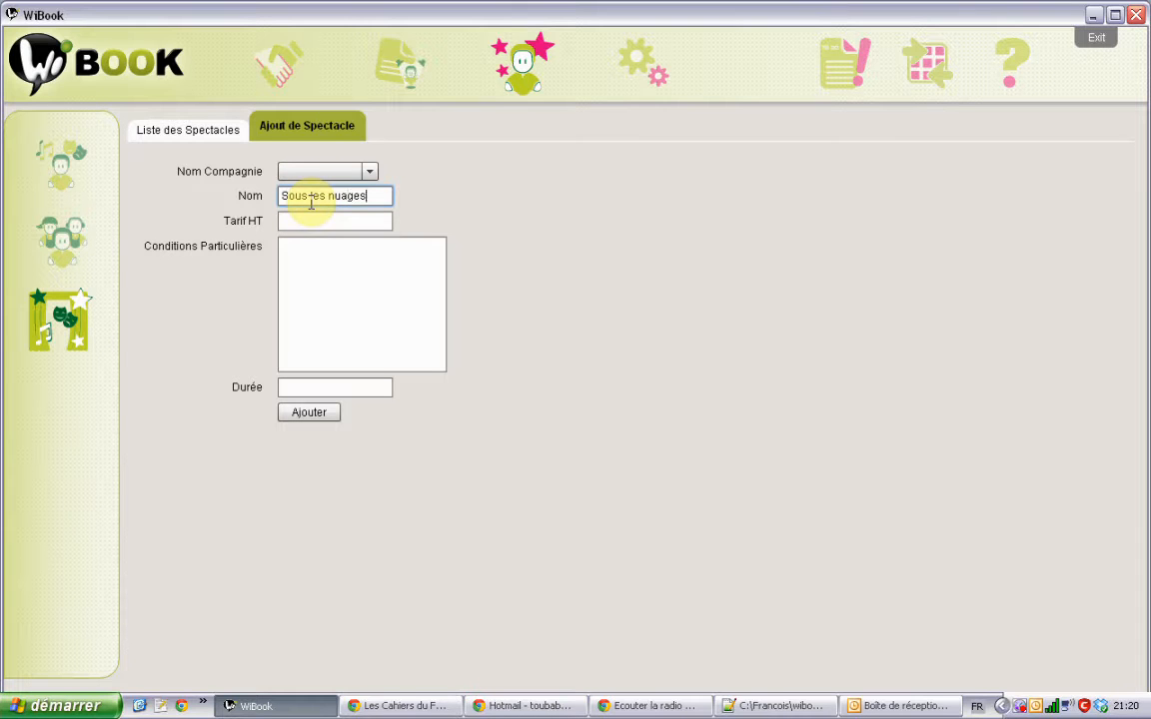
{"action": "left_click", "coordinate": [368, 173]}
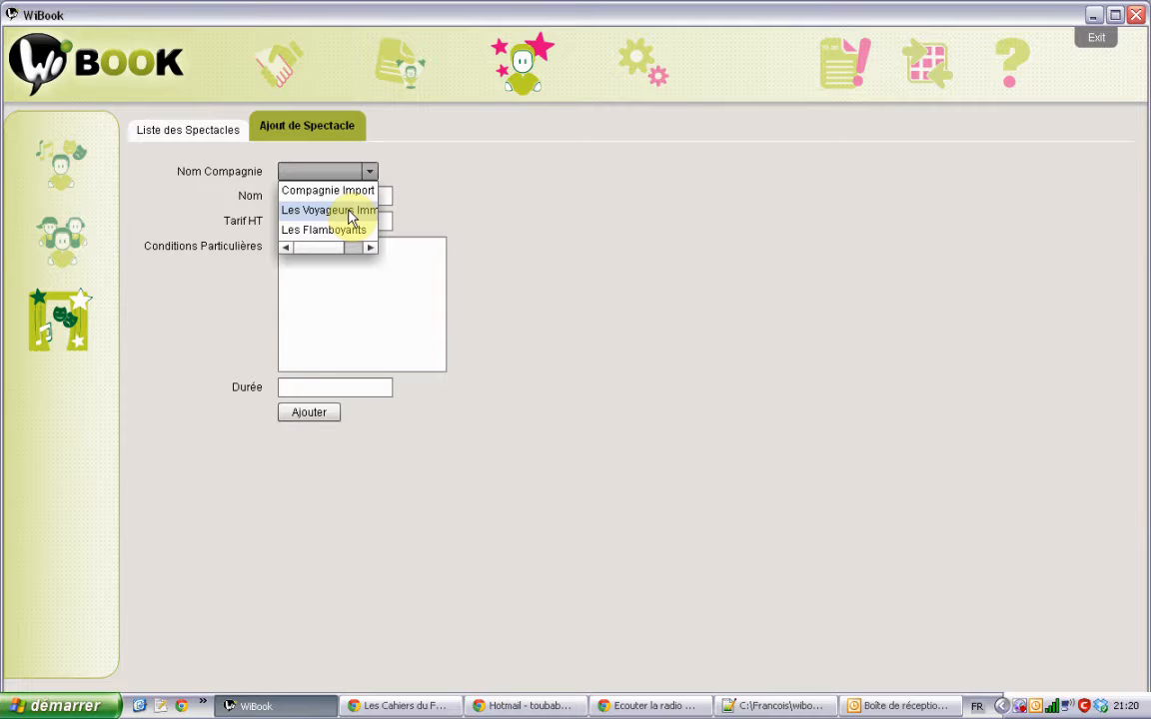
{"action": "left_click", "coordinate": [350, 211]}
{"action": "left_click", "coordinate": [346, 221]}
{"action": "type", "text": "4"}
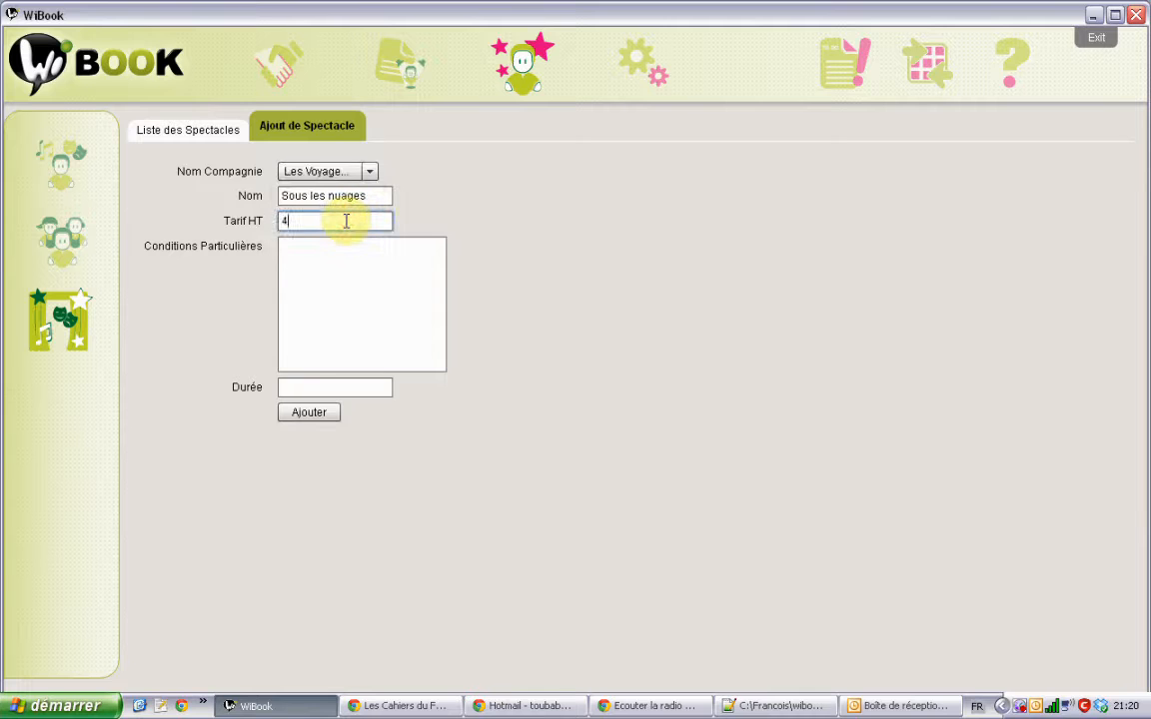
{"action": "type", "text": "00"}
{"action": "left_click", "coordinate": [339, 268]}
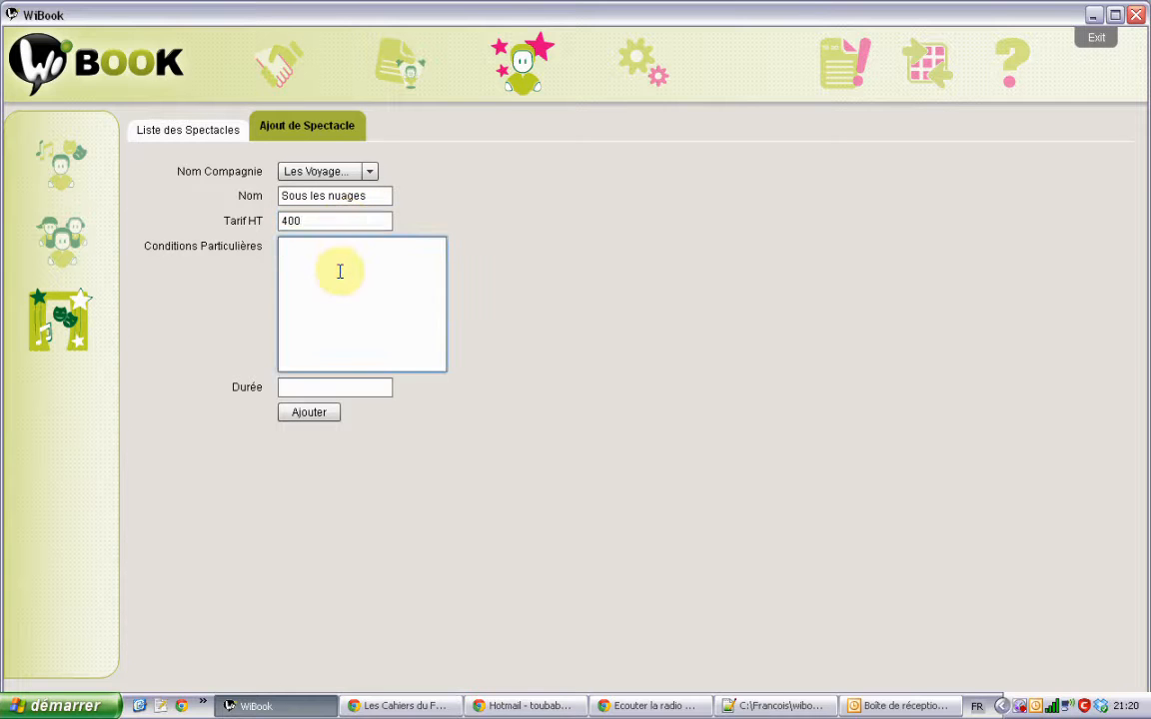
{"action": "type", "text": "+ frais"}
{"action": "key", "text": "Tab"}
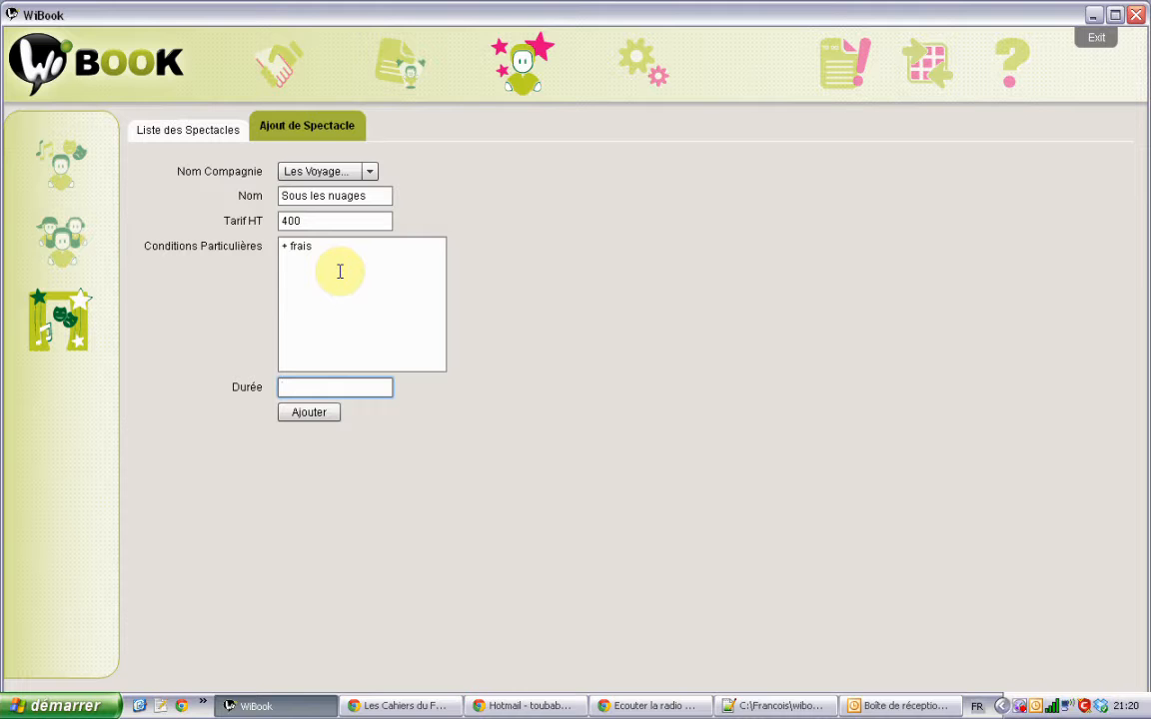
{"action": "type", "text": "40min"}
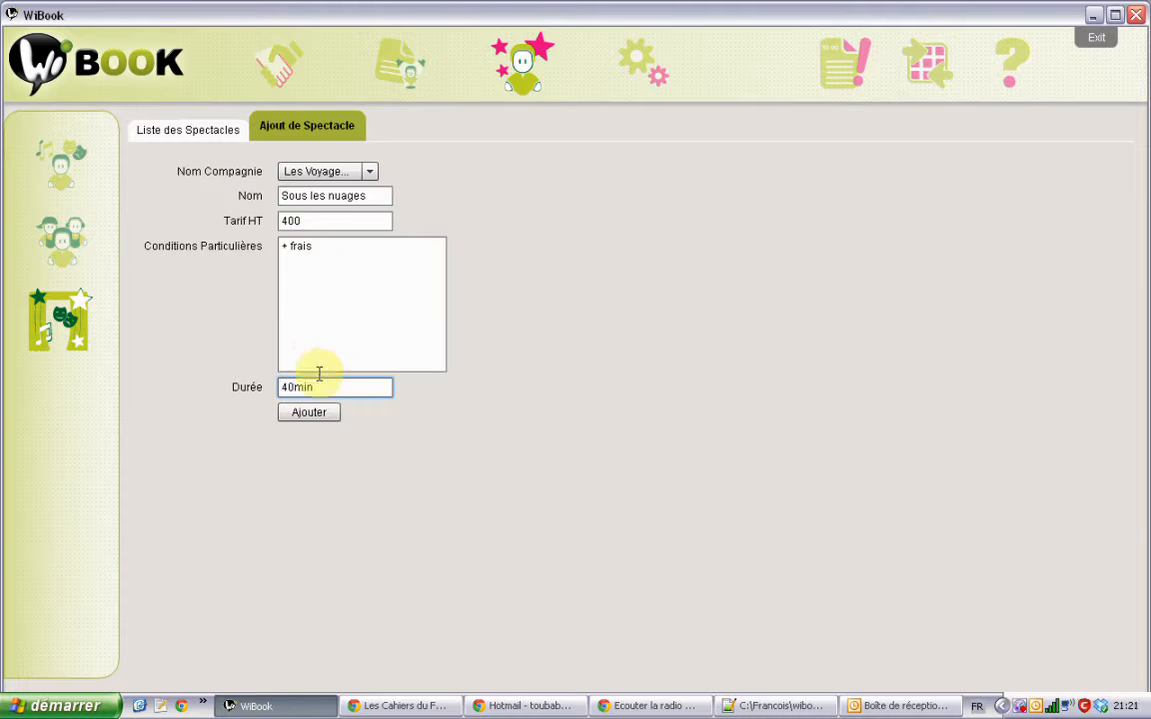
{"action": "left_click", "coordinate": [311, 412]}
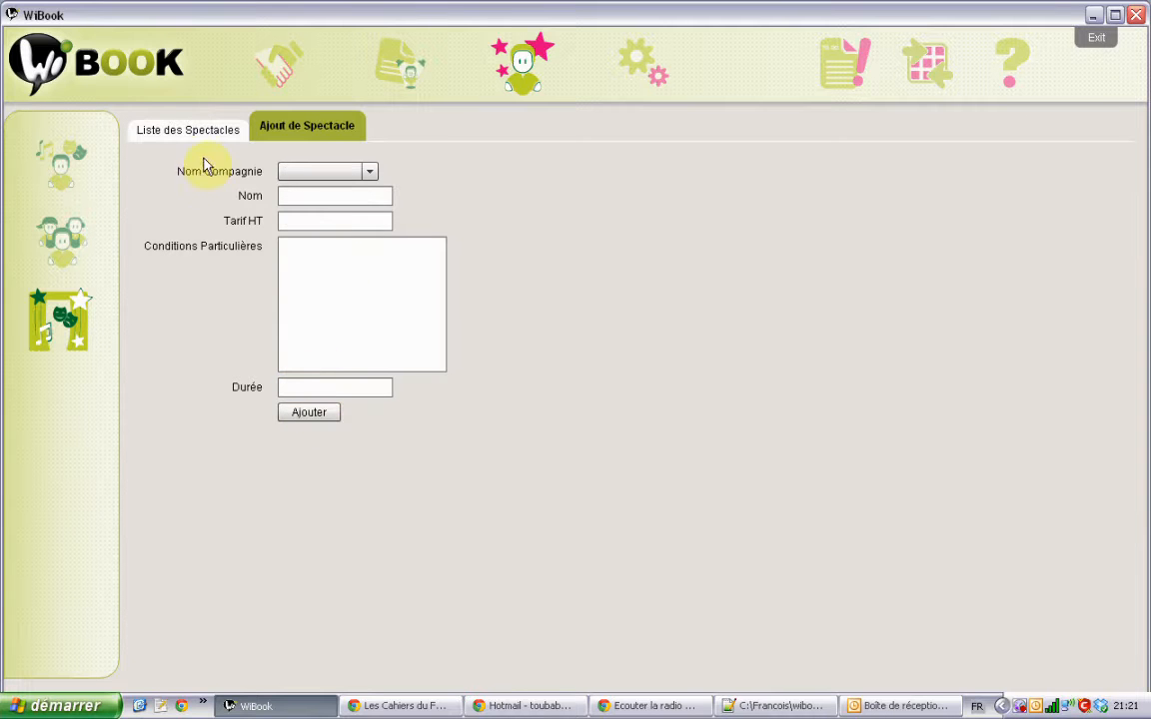
Step: In Liste des Spectacles, select Sous les nuages and add the first two members to it
{"action": "left_click", "coordinate": [190, 128]}
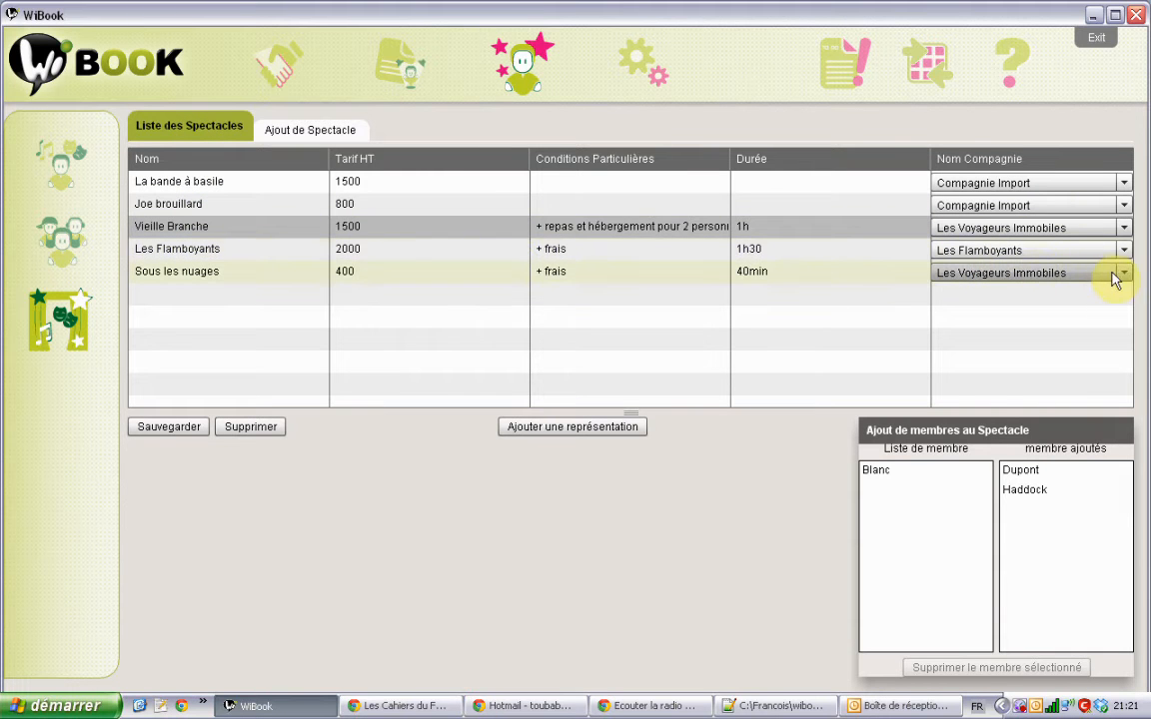
{"action": "double_click", "coordinate": [791, 283]}
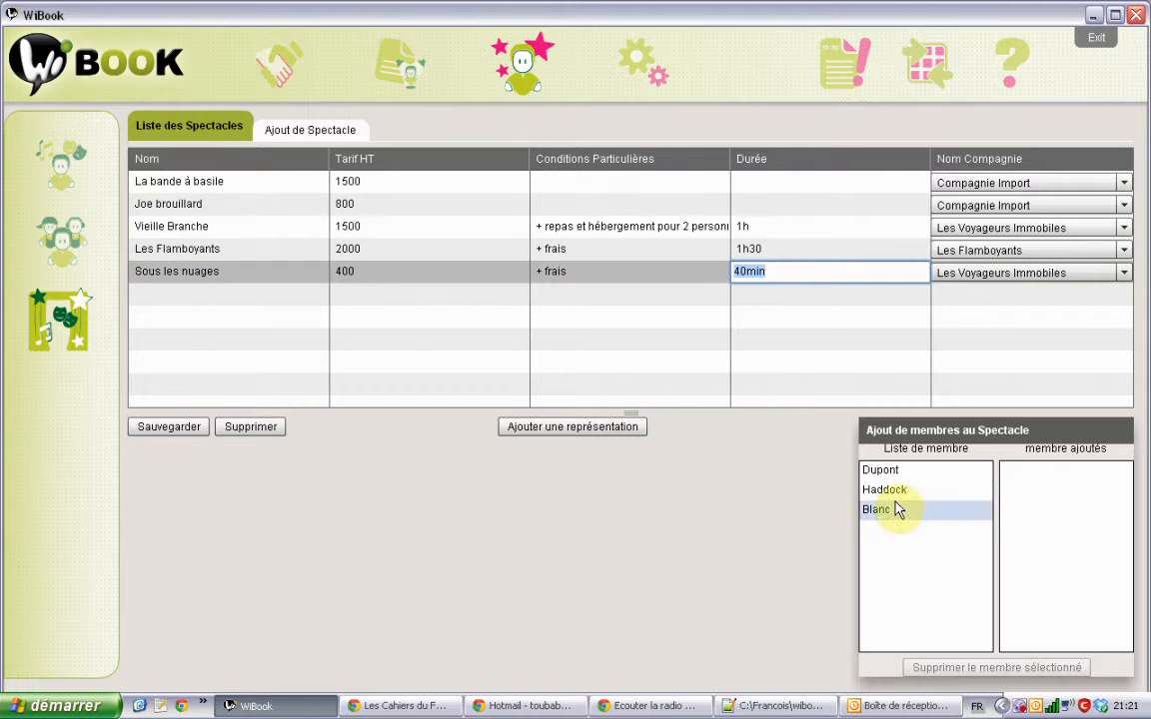
{"action": "left_click_drag", "start_coordinate": [947, 471], "coordinate": [1040, 480]}
{"action": "left_click_drag", "start_coordinate": [907, 477], "coordinate": [1026, 505]}
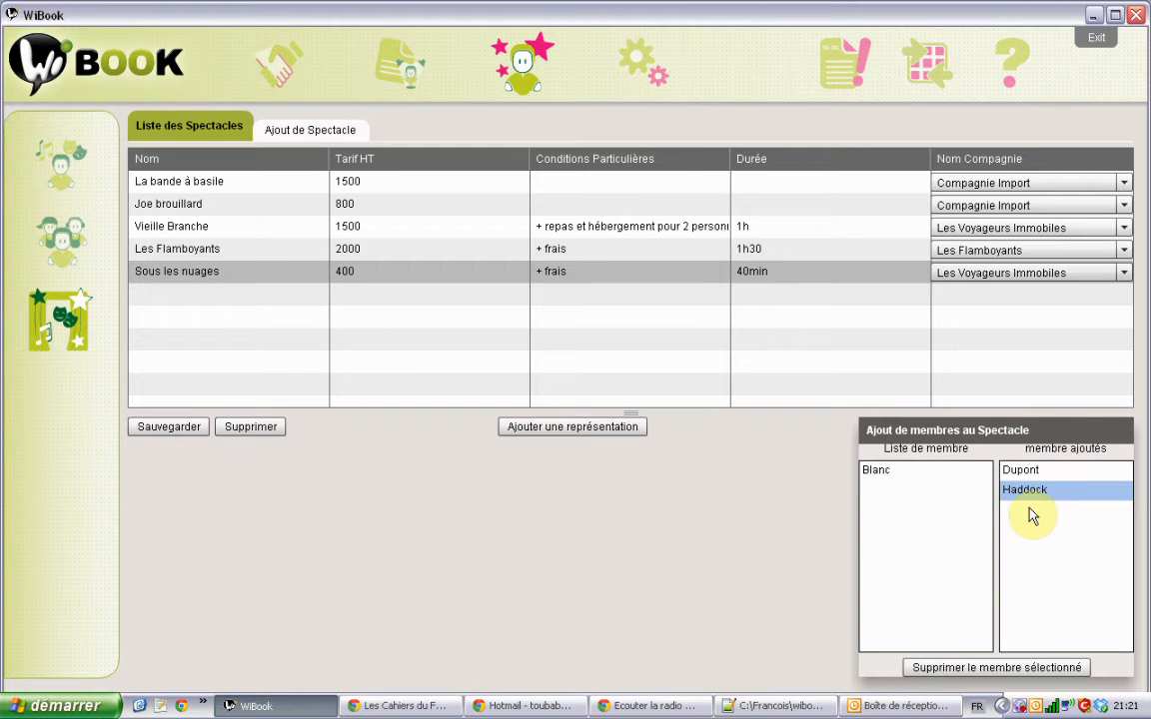
Step: In the member list, scroll the table and compare the shows linked to each of the three members
{"action": "left_click", "coordinate": [63, 164]}
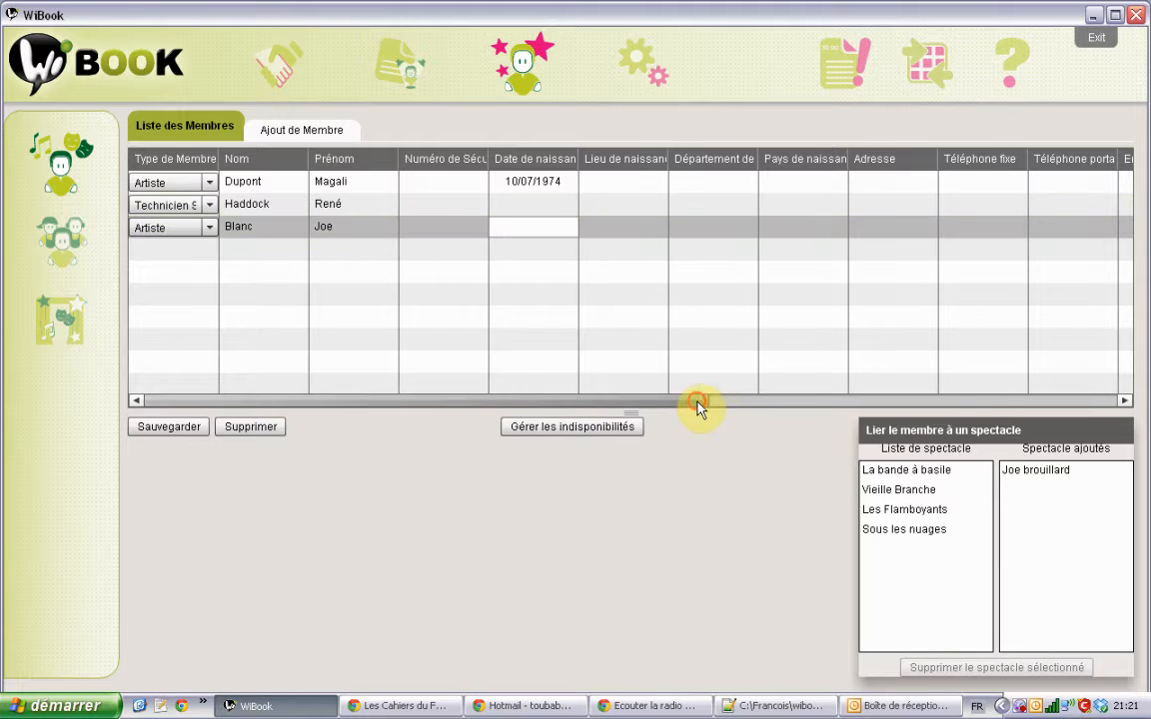
{"action": "left_click_drag", "start_coordinate": [697, 403], "coordinate": [1129, 370]}
{"action": "left_click", "coordinate": [765, 205]}
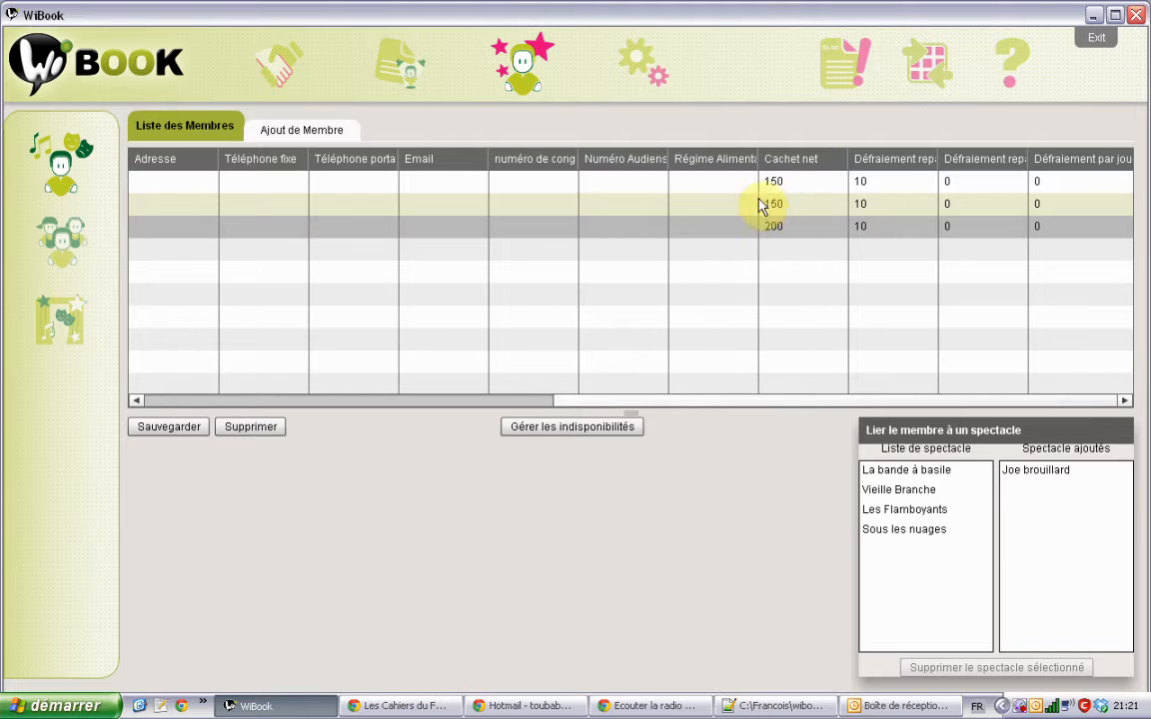
{"action": "double_click", "coordinate": [807, 205]}
{"action": "left_click", "coordinate": [806, 226]}
{"action": "left_click", "coordinate": [806, 205]}
{"action": "left_click", "coordinate": [808, 182]}
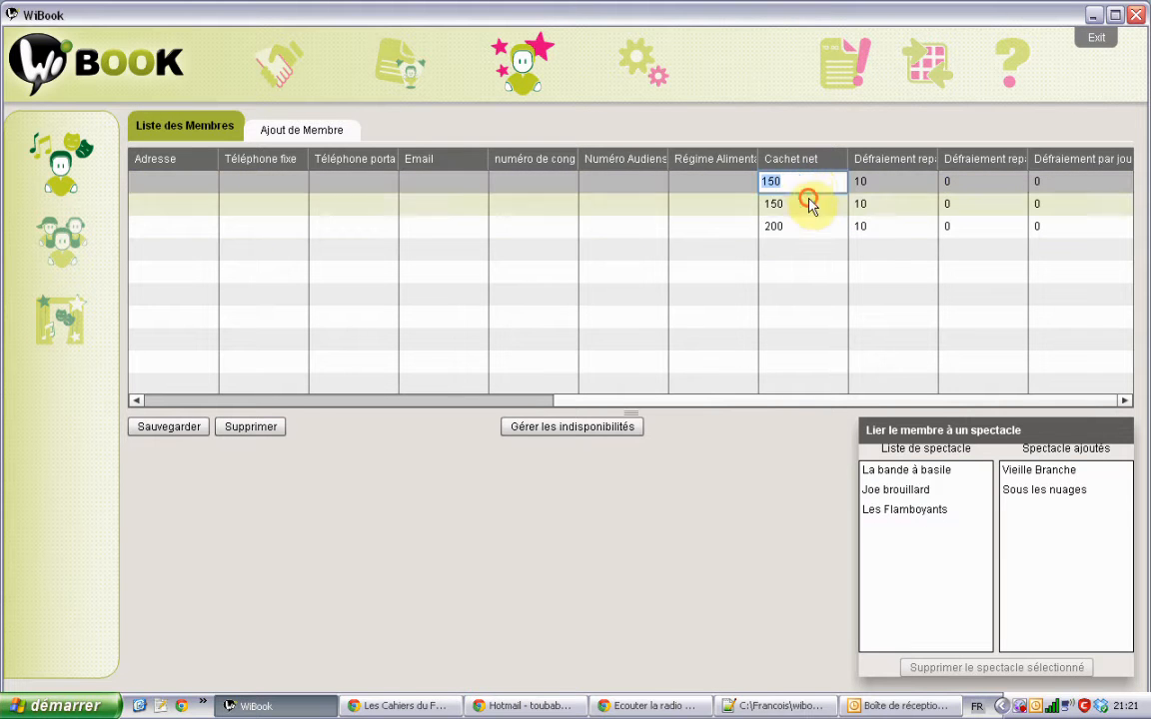
{"action": "left_click", "coordinate": [809, 225]}
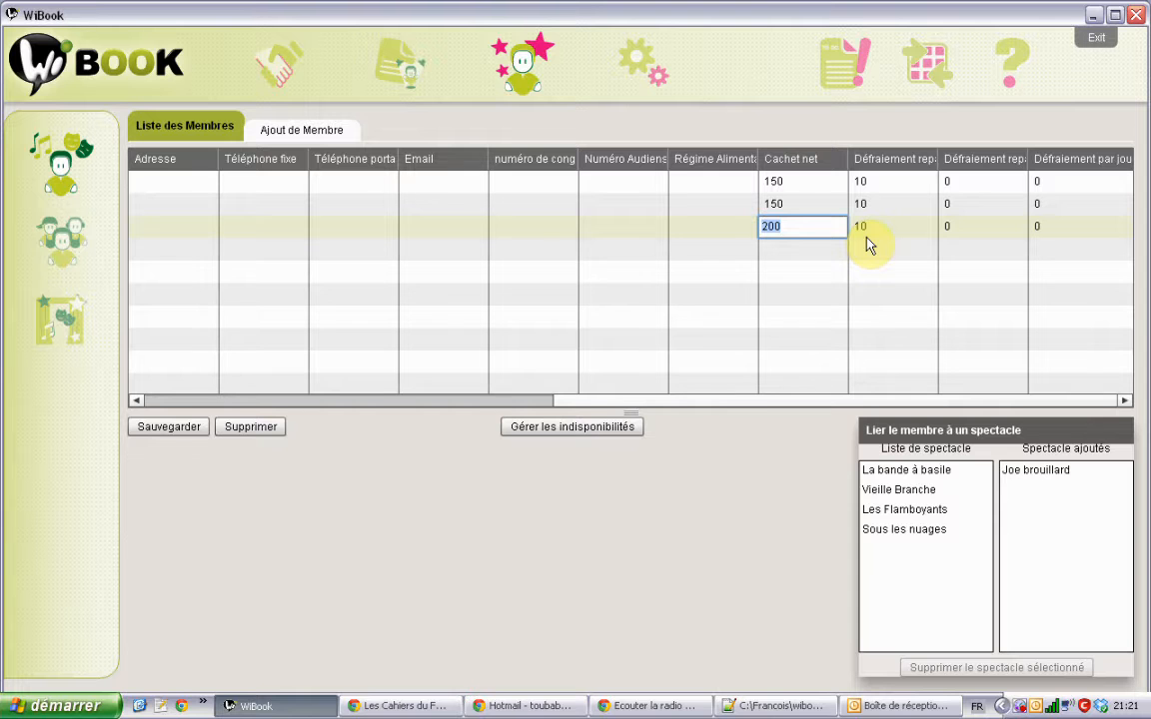
Step: Scroll the table back, select the first member, and open their unavailability form
{"action": "left_click_drag", "start_coordinate": [560, 401], "coordinate": [147, 403]}
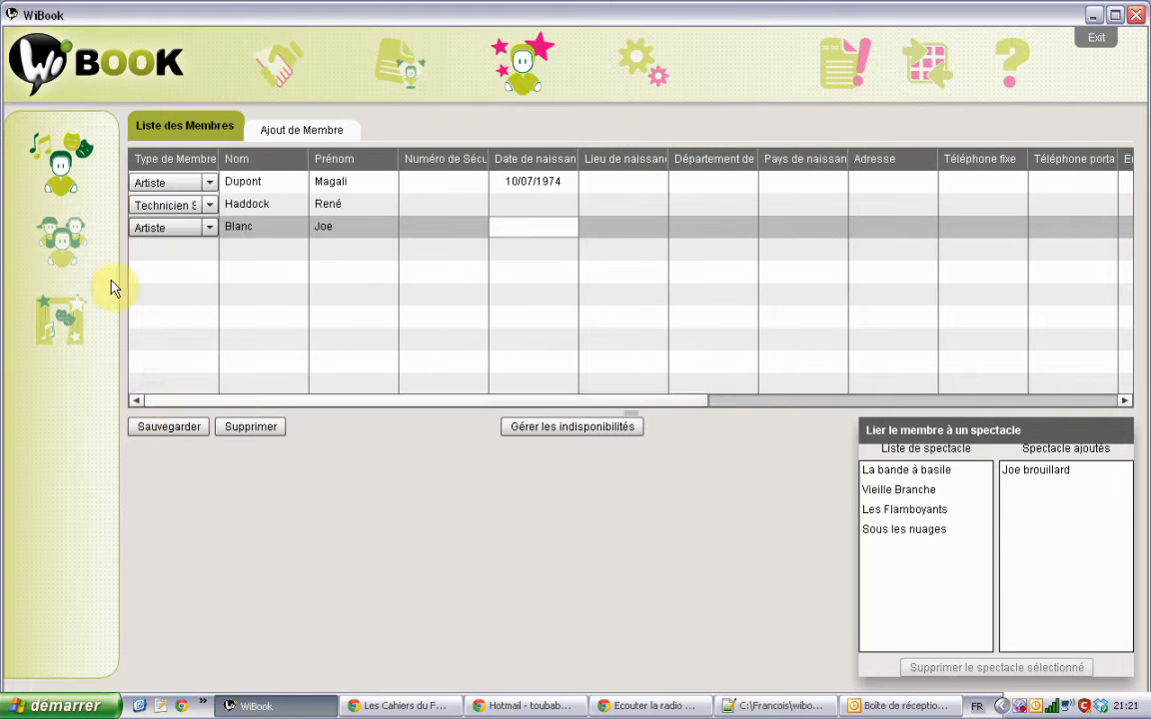
{"action": "left_click", "coordinate": [254, 214]}
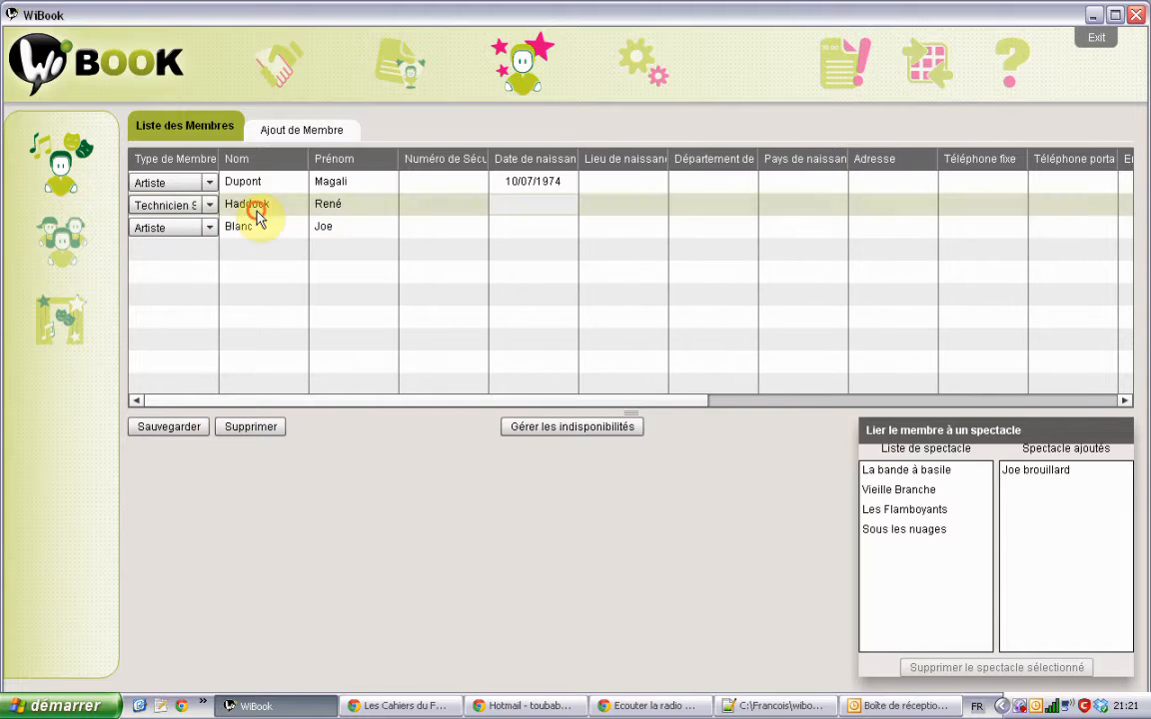
{"action": "double_click", "coordinate": [265, 185]}
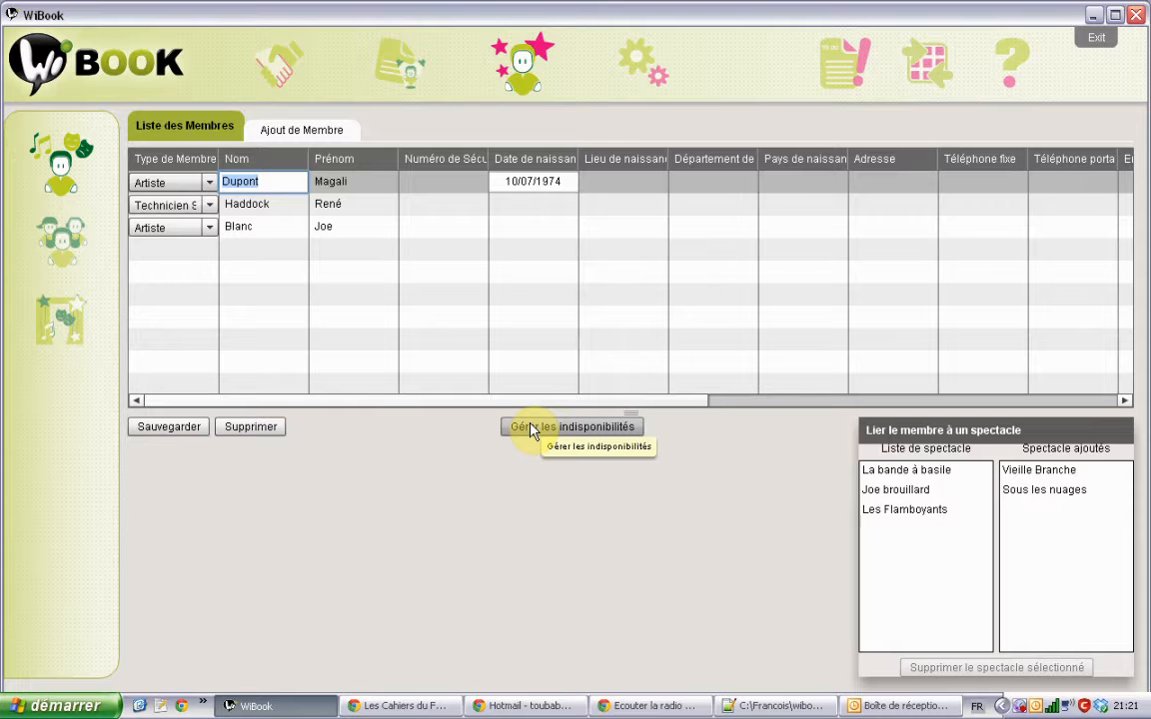
{"action": "double_click", "coordinate": [360, 188]}
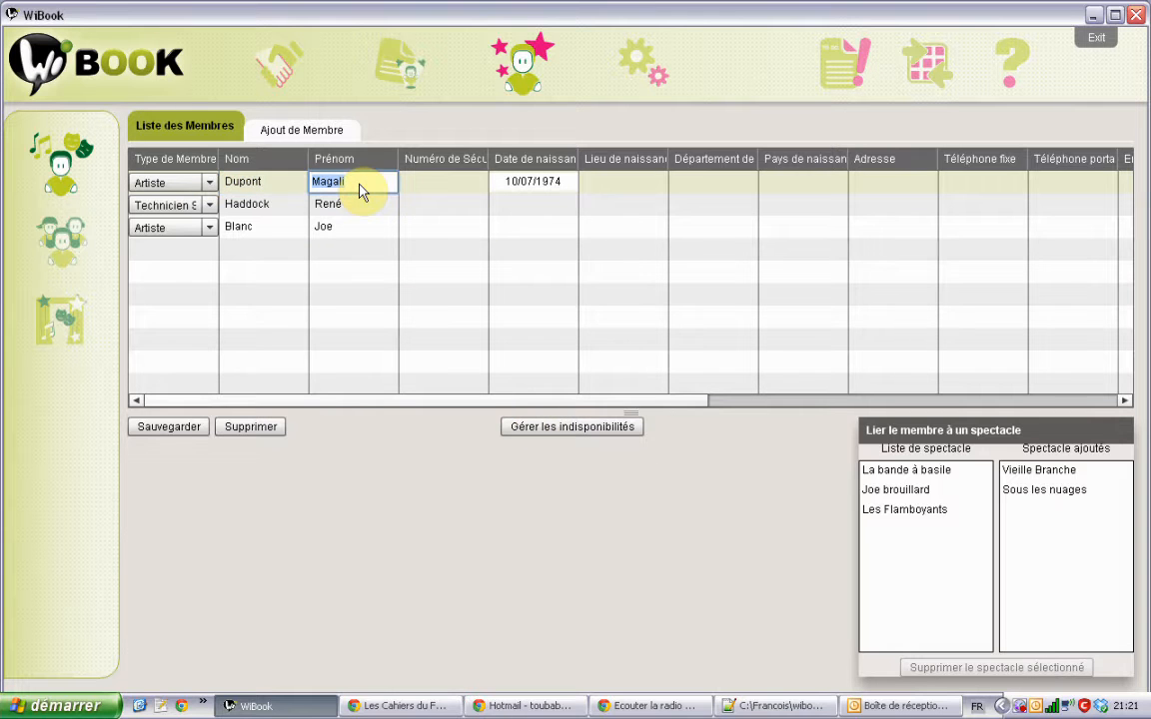
{"action": "left_click", "coordinate": [532, 427]}
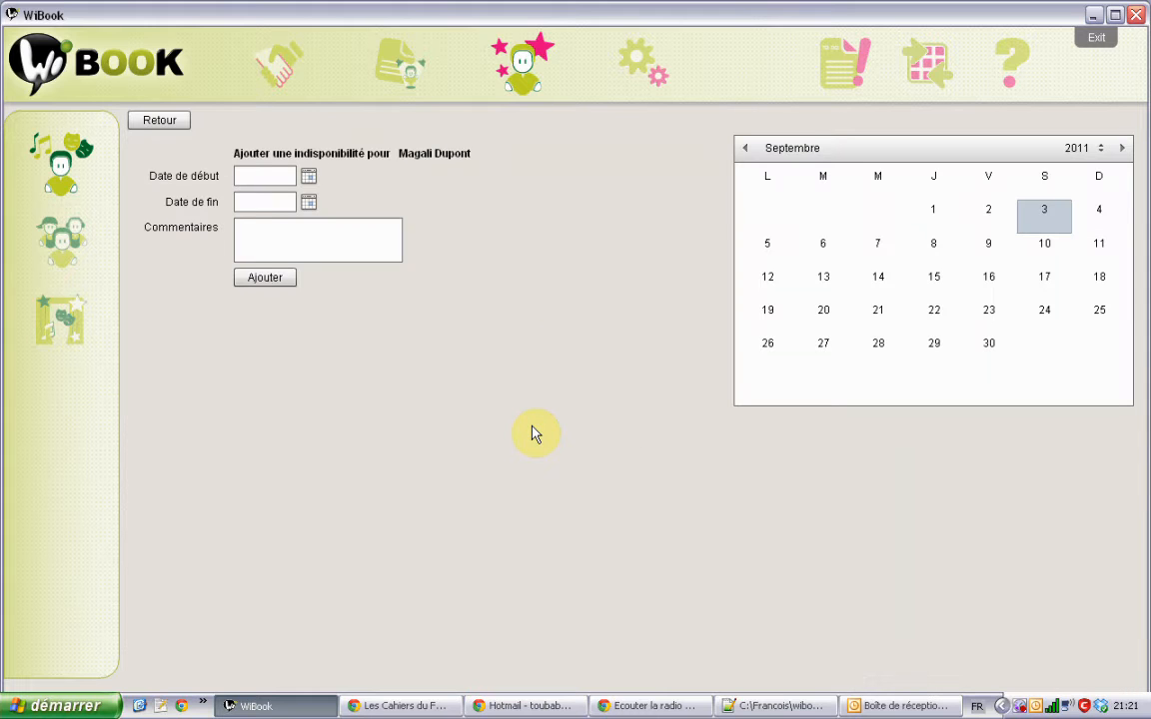
Step: Bring the first member's availability calendar to February 2012
{"action": "left_click", "coordinate": [1121, 147]}
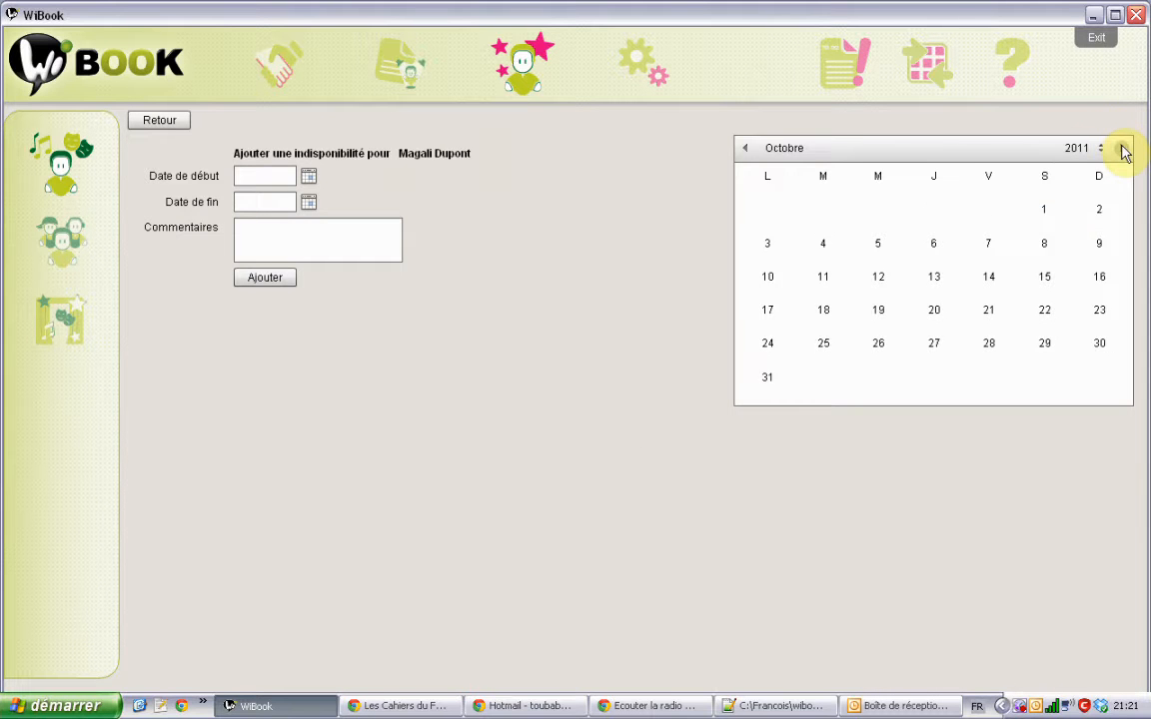
{"action": "left_click", "coordinate": [1121, 148]}
{"action": "left_click", "coordinate": [1121, 148]}
{"action": "left_click", "coordinate": [1121, 148]}
{"action": "left_click", "coordinate": [1121, 147]}
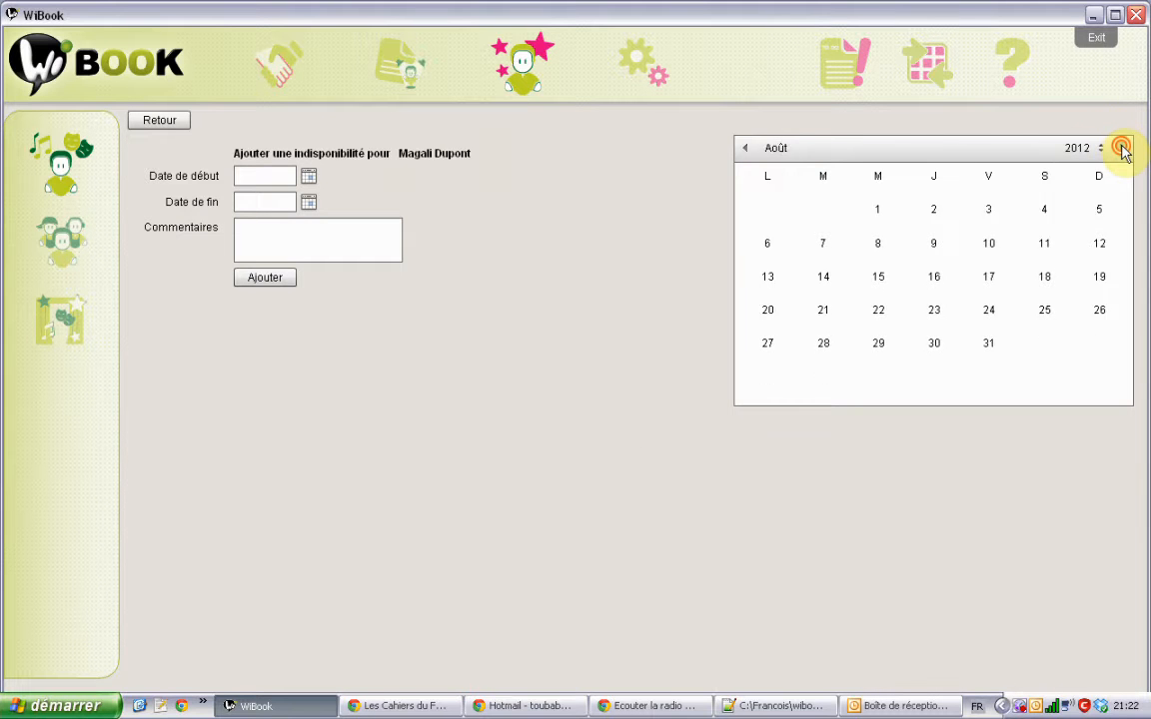
{"action": "left_click", "coordinate": [1120, 148]}
{"action": "left_click", "coordinate": [745, 149]}
{"action": "left_click", "coordinate": [745, 149]}
{"action": "left_click", "coordinate": [744, 149]}
{"action": "left_click", "coordinate": [745, 149]}
{"action": "left_click", "coordinate": [744, 149]}
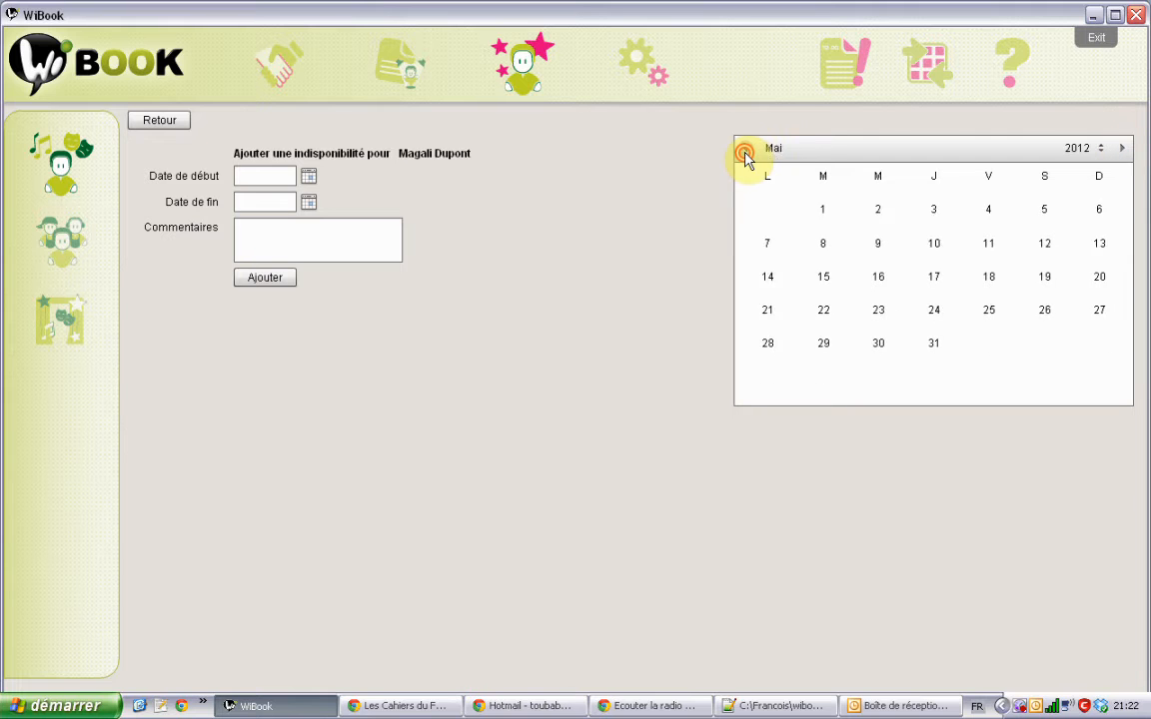
{"action": "left_click", "coordinate": [744, 149]}
{"action": "left_click", "coordinate": [744, 149]}
{"action": "left_click", "coordinate": [744, 149]}
{"action": "left_click", "coordinate": [744, 149]}
{"action": "left_click", "coordinate": [744, 149]}
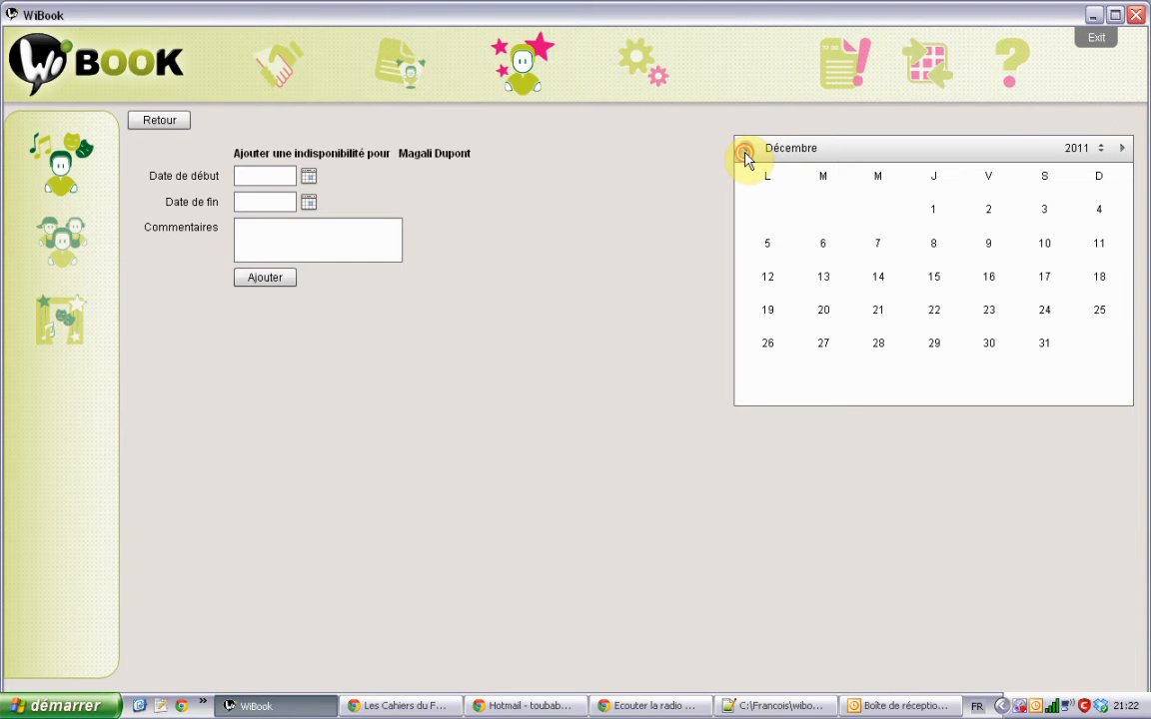
{"action": "left_click", "coordinate": [1121, 148]}
{"action": "left_click", "coordinate": [1121, 148]}
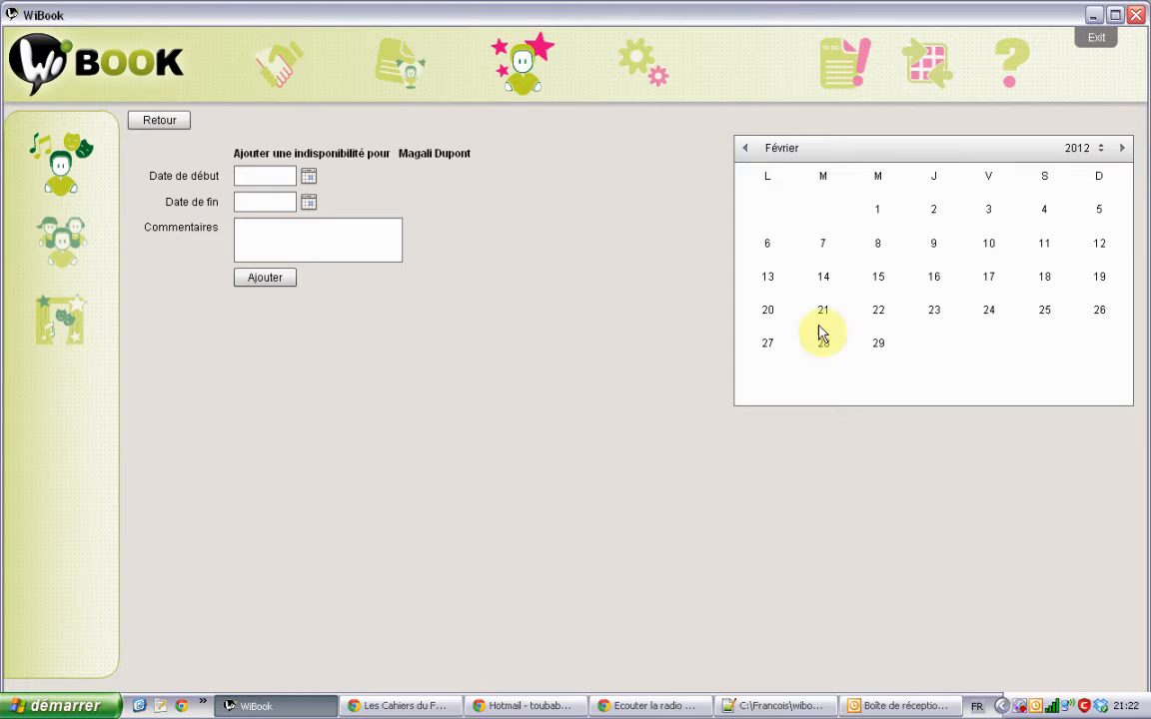
{"action": "left_click", "coordinate": [753, 288]}
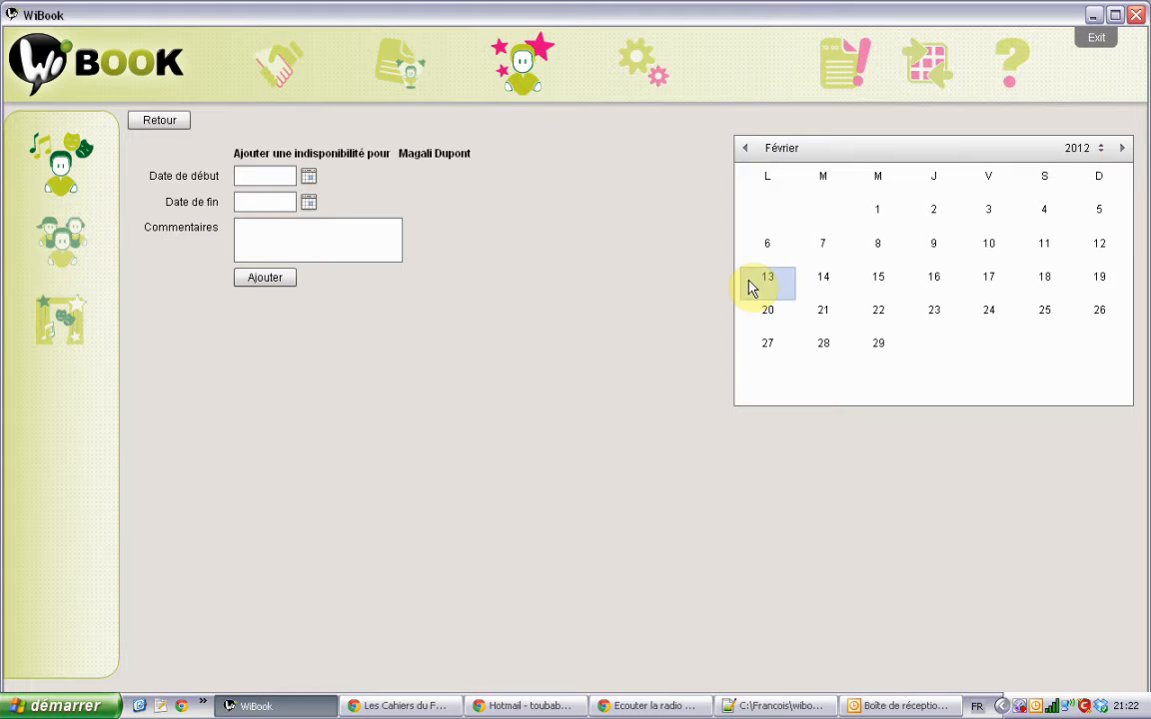
Step: Set the unavailability period from 13/02/2012 to 19/02/2012
{"action": "left_click", "coordinate": [310, 177]}
{"action": "left_click", "coordinate": [453, 181]}
{"action": "left_click", "coordinate": [452, 181]}
{"action": "left_click", "coordinate": [452, 181]}
{"action": "left_click", "coordinate": [453, 181]}
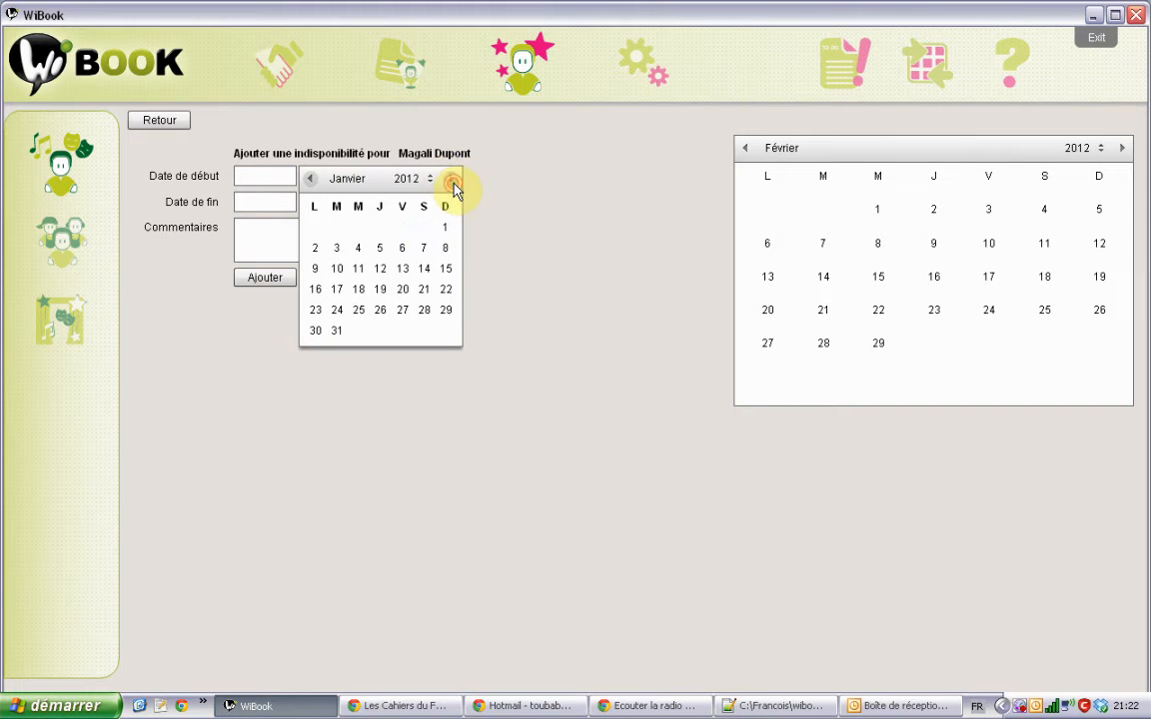
{"action": "left_click", "coordinate": [453, 180]}
{"action": "left_click", "coordinate": [315, 267]}
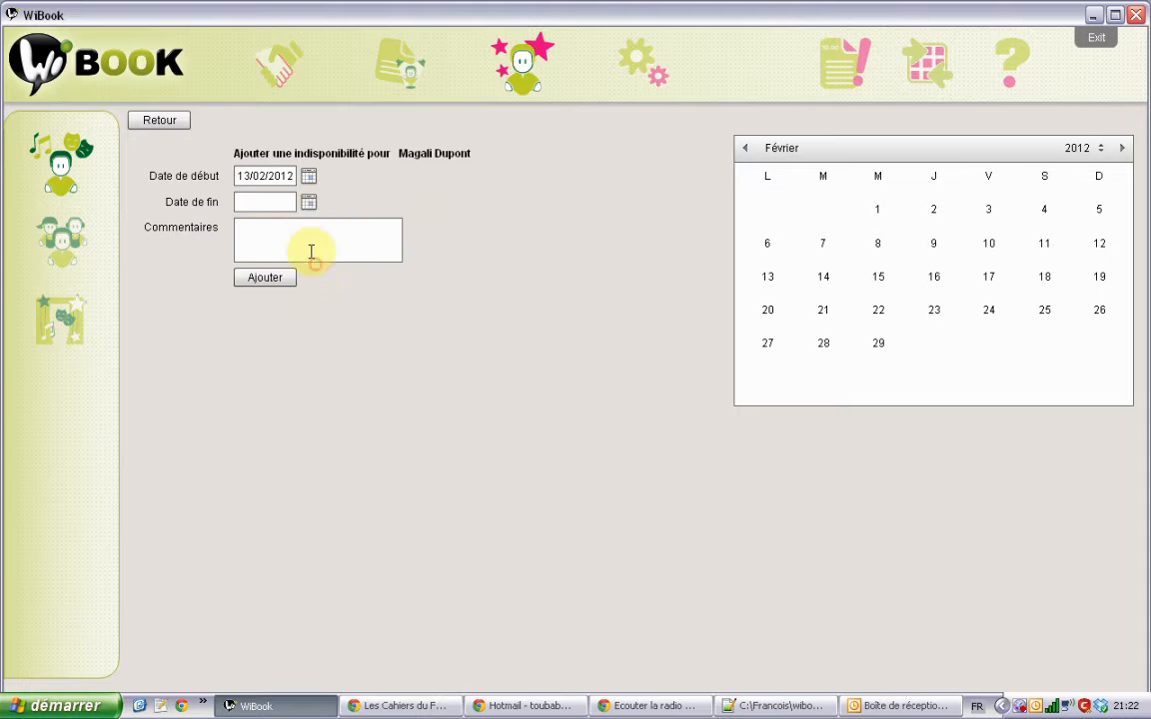
{"action": "left_click", "coordinate": [309, 202]}
{"action": "left_click", "coordinate": [454, 203]}
{"action": "left_click", "coordinate": [455, 204]}
{"action": "left_click", "coordinate": [455, 204]}
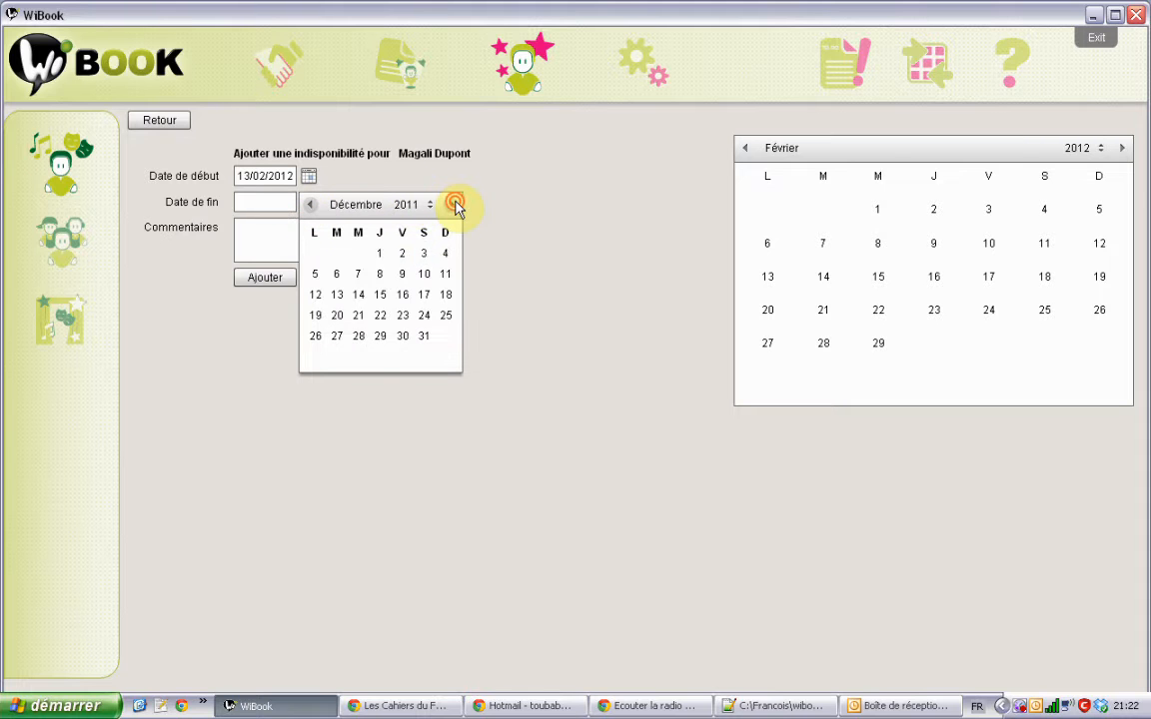
{"action": "left_click", "coordinate": [454, 204]}
{"action": "left_click", "coordinate": [454, 203]}
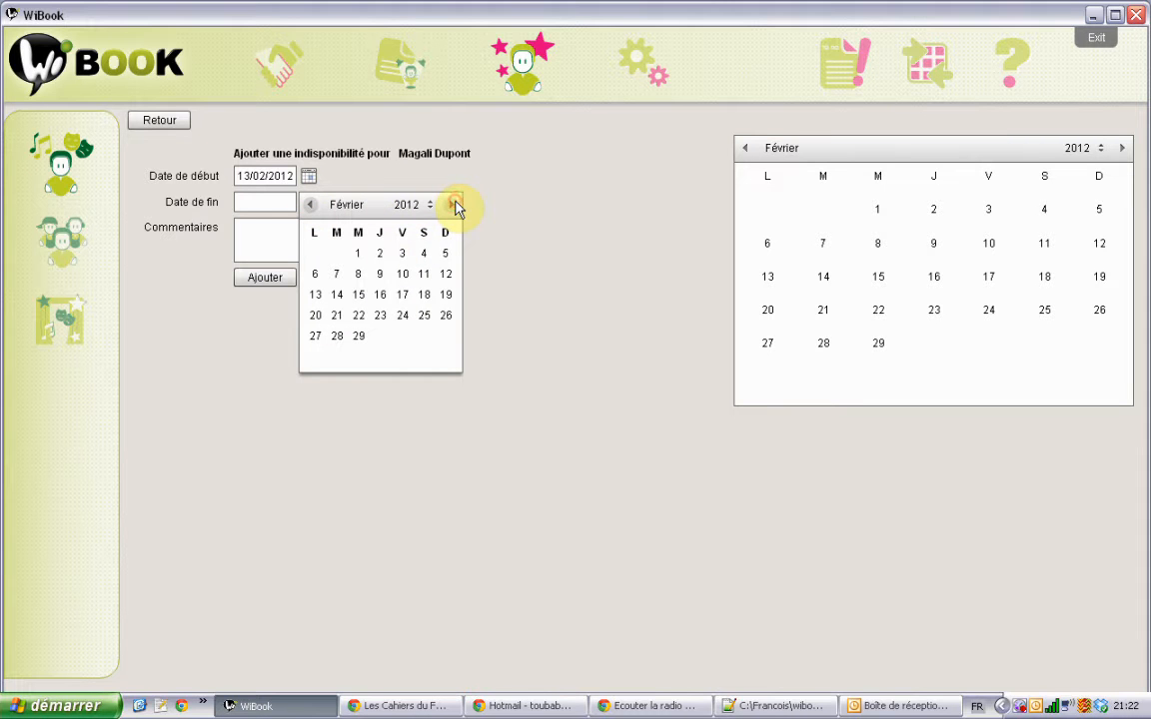
{"action": "left_click", "coordinate": [444, 297]}
Step: Comment the period 'En stage à Cuba' and add the unavailability
{"action": "left_click", "coordinate": [357, 240]}
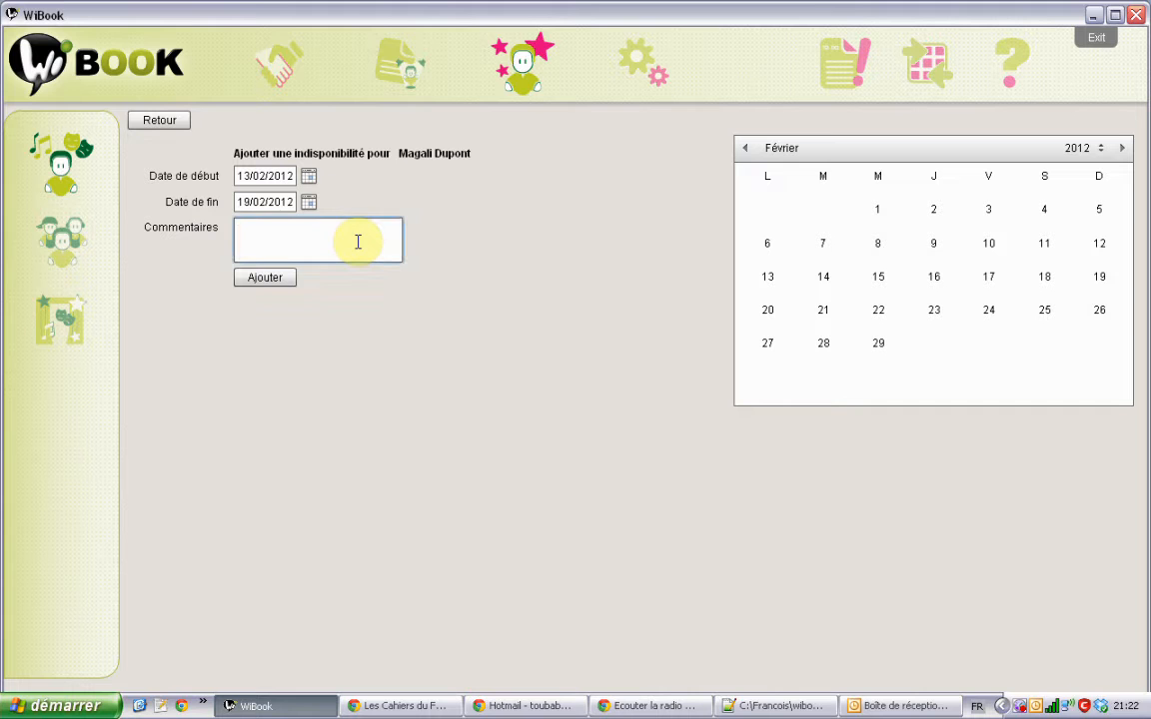
{"action": "type", "text": "EN sage "}
{"action": "type", "text": " stage à Cuba"}
{"action": "left_click", "coordinate": [281, 283]}
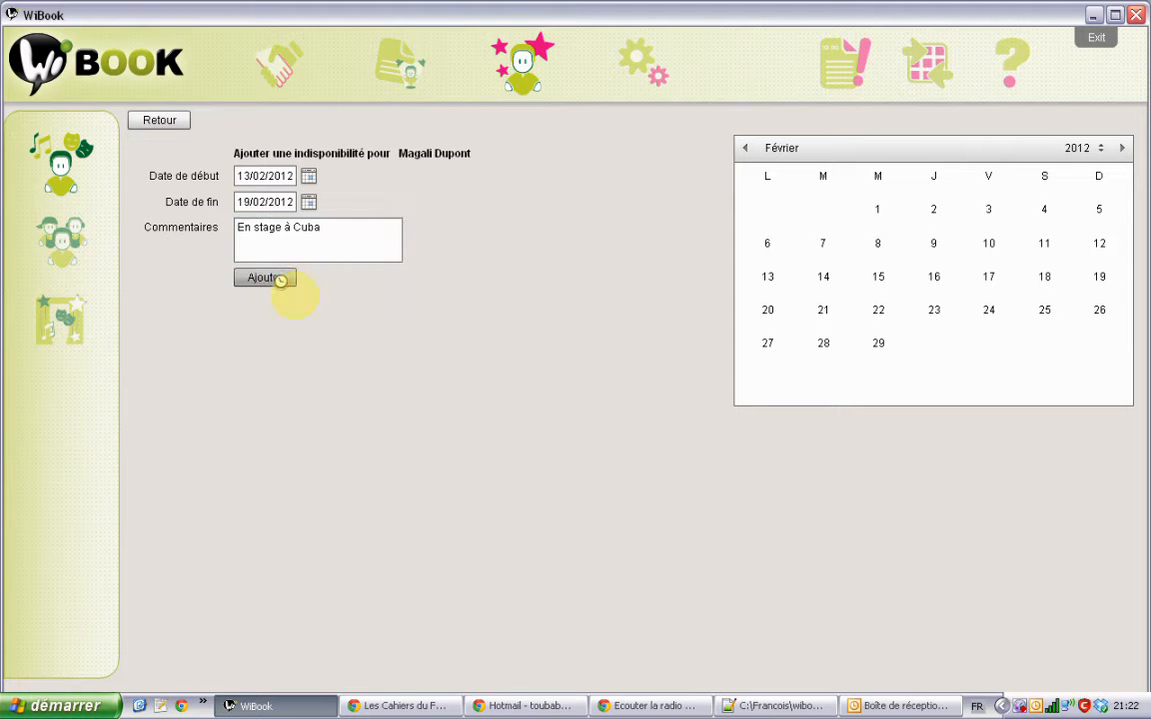
{"action": "mouse_move", "coordinate": [752, 290]}
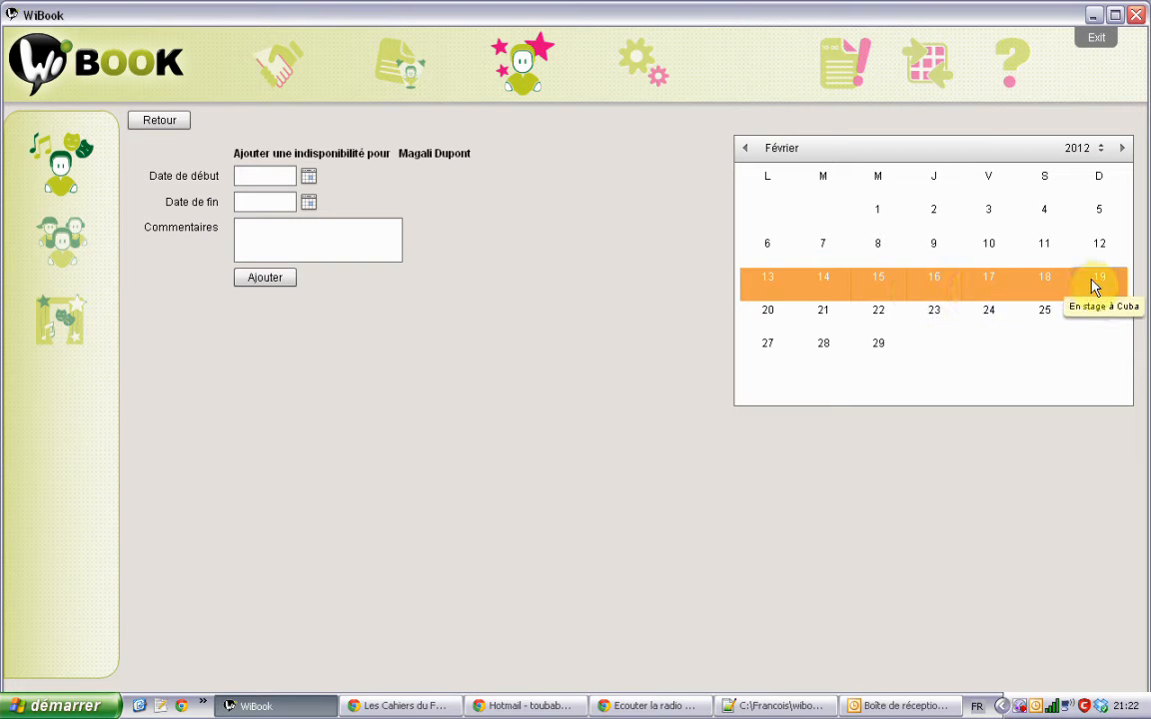
Step: Return the calendar to February 2012 and review the recorded 13–19 February period
{"action": "left_click", "coordinate": [745, 147]}
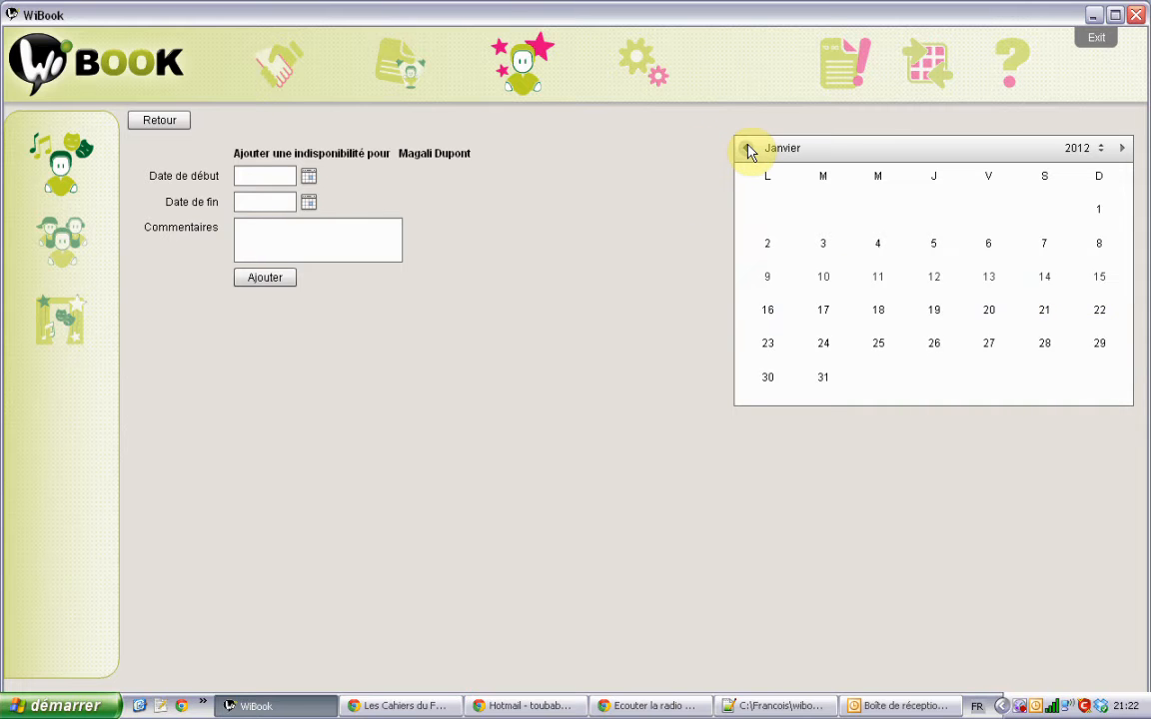
{"action": "left_click", "coordinate": [746, 148]}
{"action": "left_click", "coordinate": [745, 148]}
{"action": "left_click", "coordinate": [745, 147]}
{"action": "left_click", "coordinate": [1121, 148]}
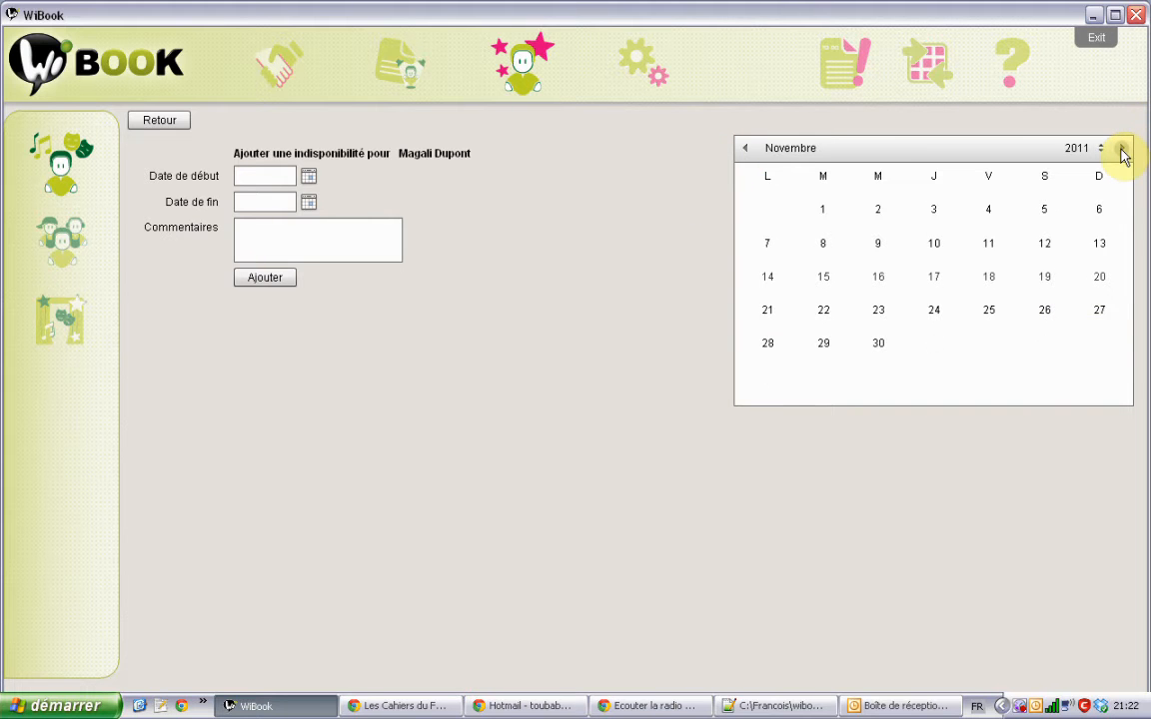
{"action": "left_click", "coordinate": [1121, 148]}
{"action": "left_click", "coordinate": [1121, 147]}
{"action": "left_click", "coordinate": [1120, 147]}
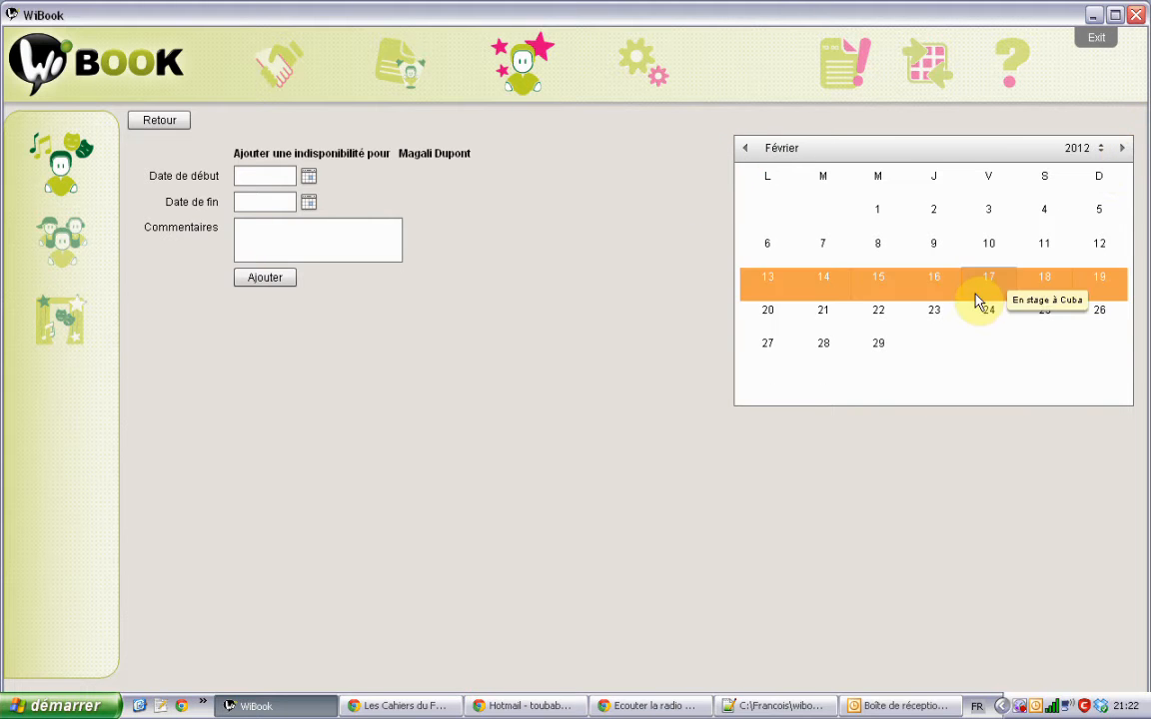
{"action": "left_click", "coordinate": [936, 285]}
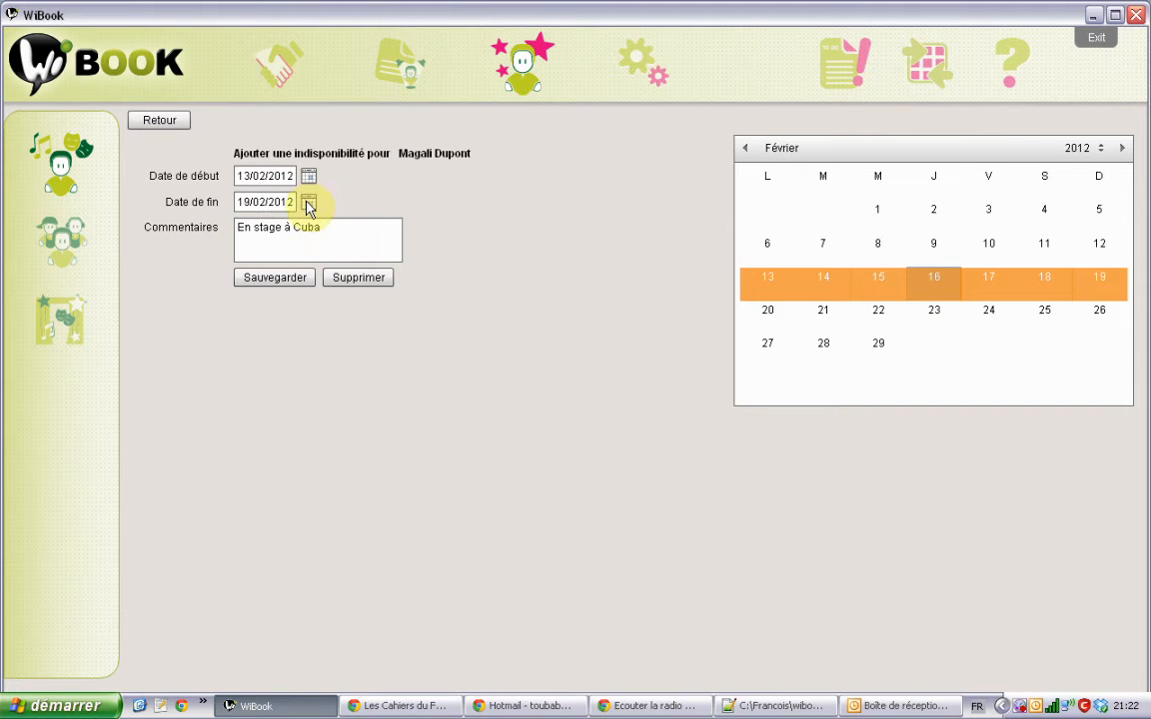
{"action": "left_click", "coordinate": [309, 202]}
{"action": "left_click", "coordinate": [444, 181]}
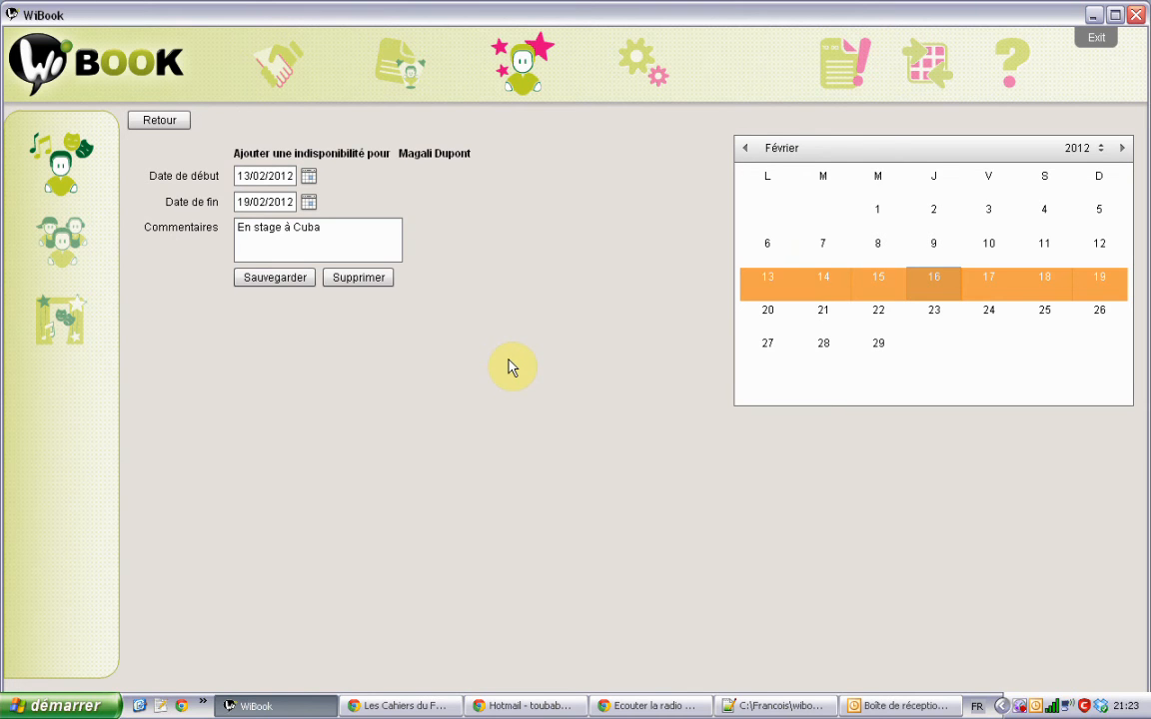
Step: Leave the unavailability form for the member list, then go to the shows list
{"action": "left_click", "coordinate": [161, 127]}
{"action": "left_click", "coordinate": [62, 240]}
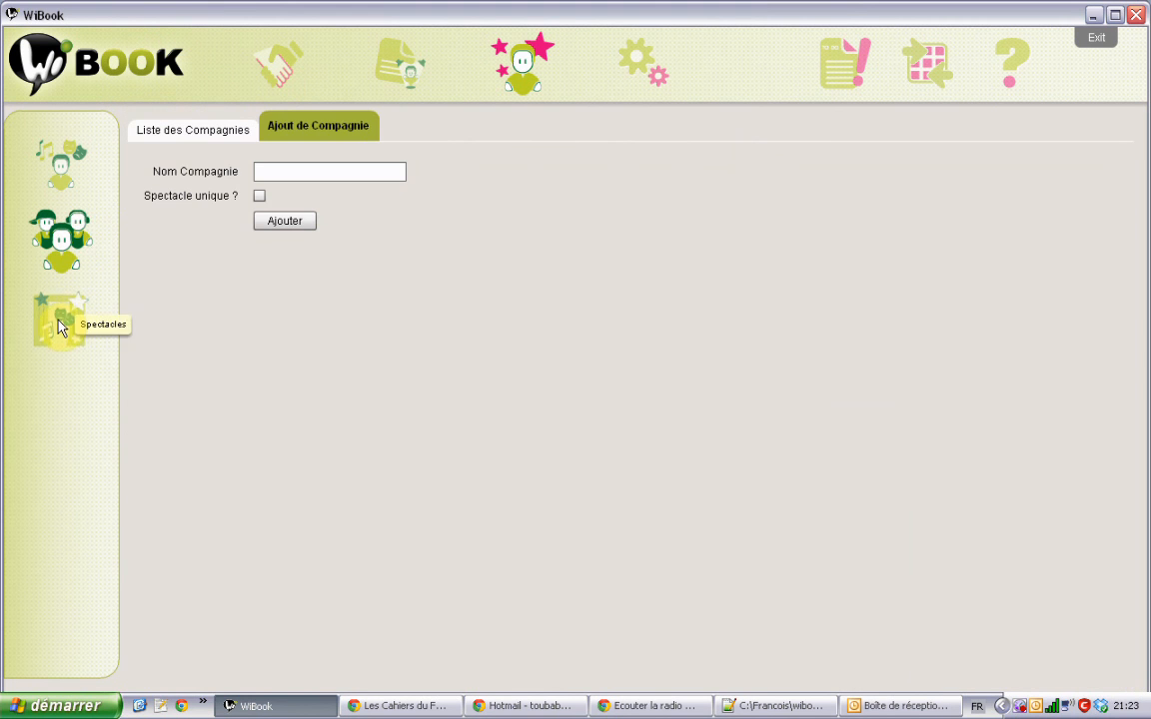
{"action": "left_click", "coordinate": [58, 327]}
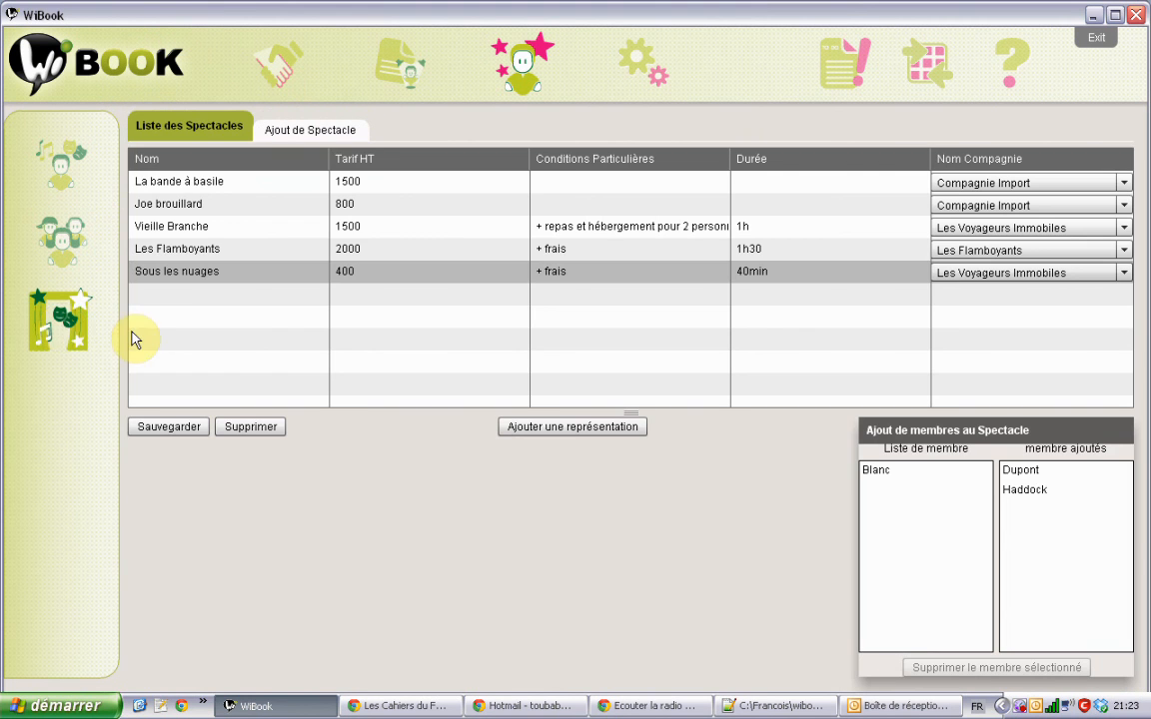